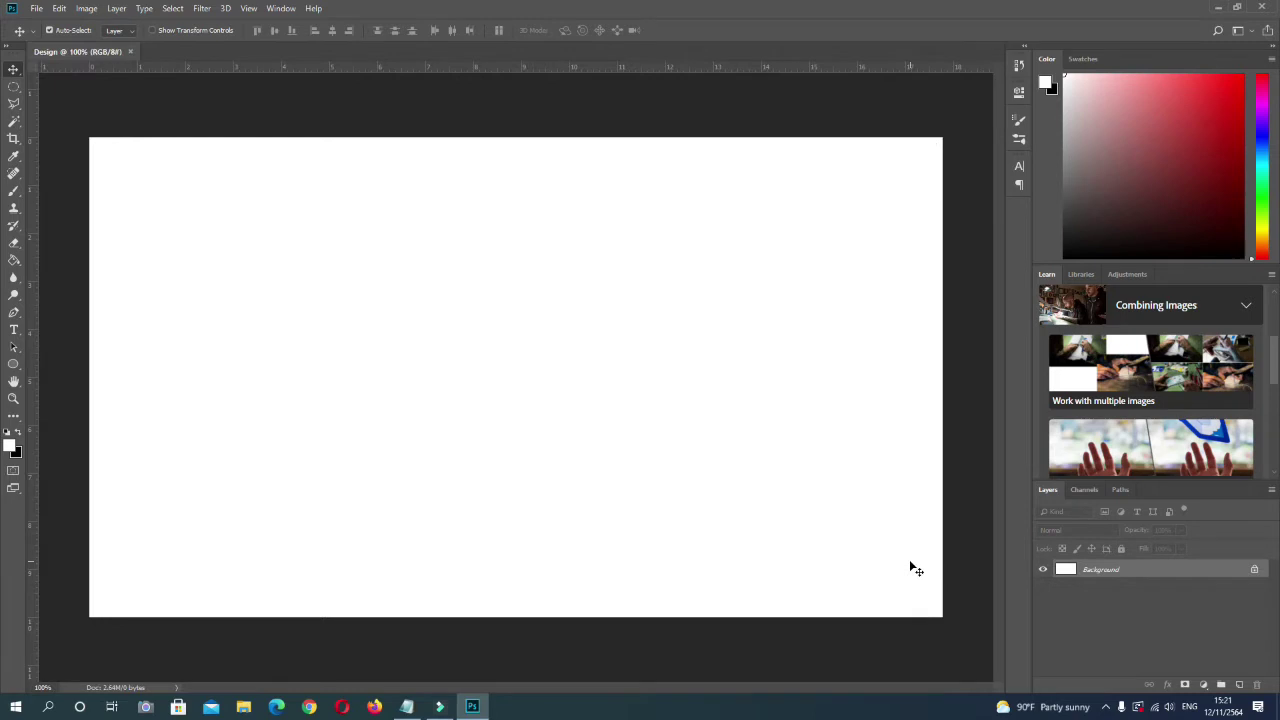
Convert the locked background into a regular layer and give it an orange-yellow-orange Gradient Overlay.
double_click(1210, 572)
click(740, 216)
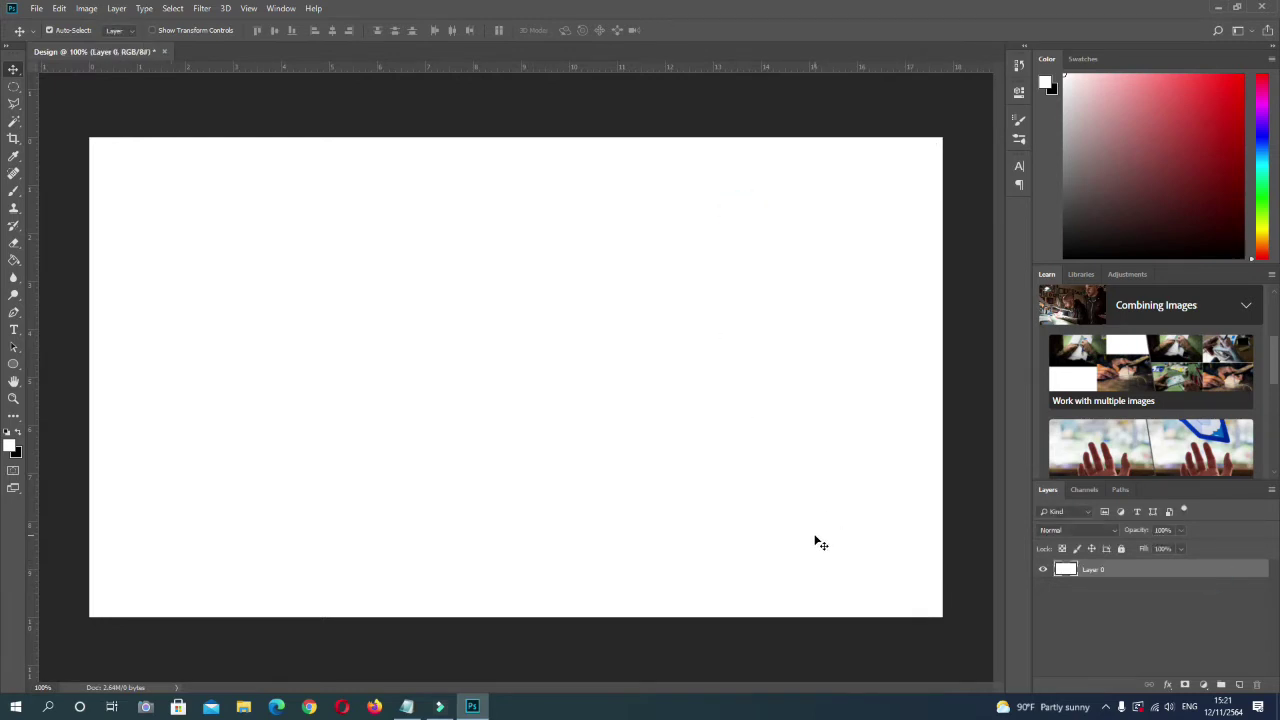
double_click(1145, 569)
click(767, 409)
click(767, 426)
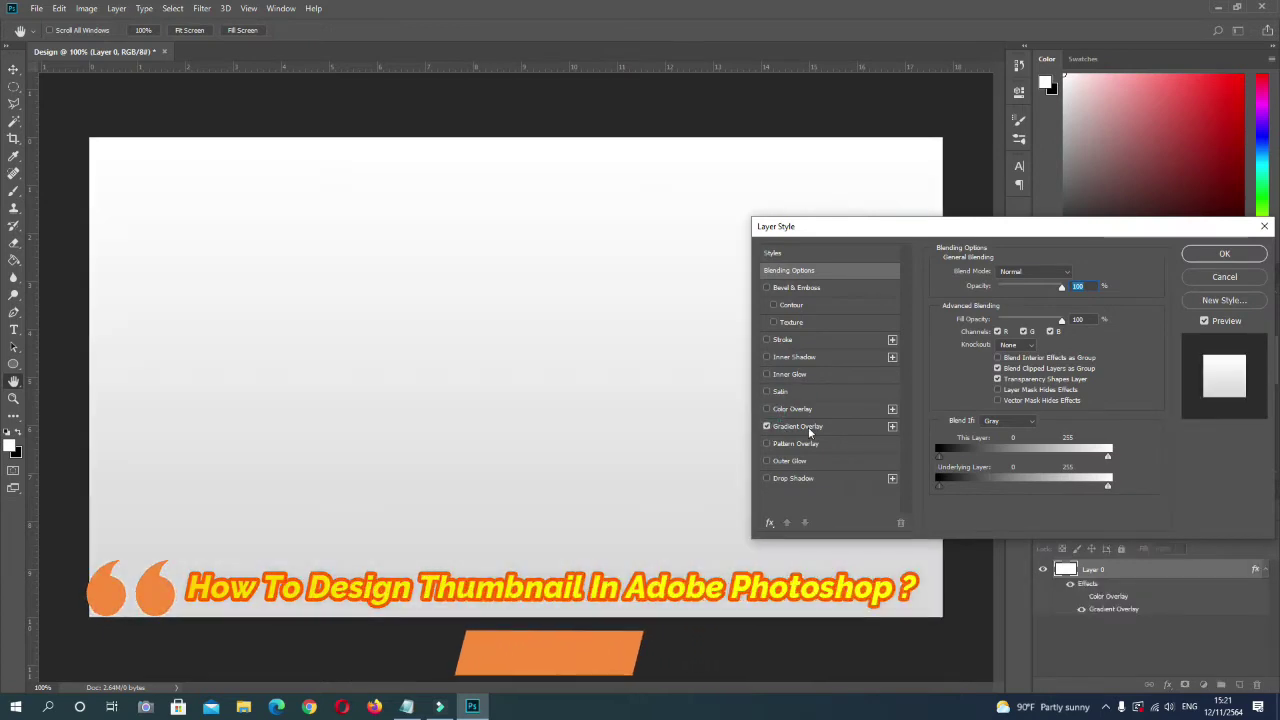
click(806, 426)
click(1020, 302)
click(668, 150)
click(754, 132)
click(1224, 253)
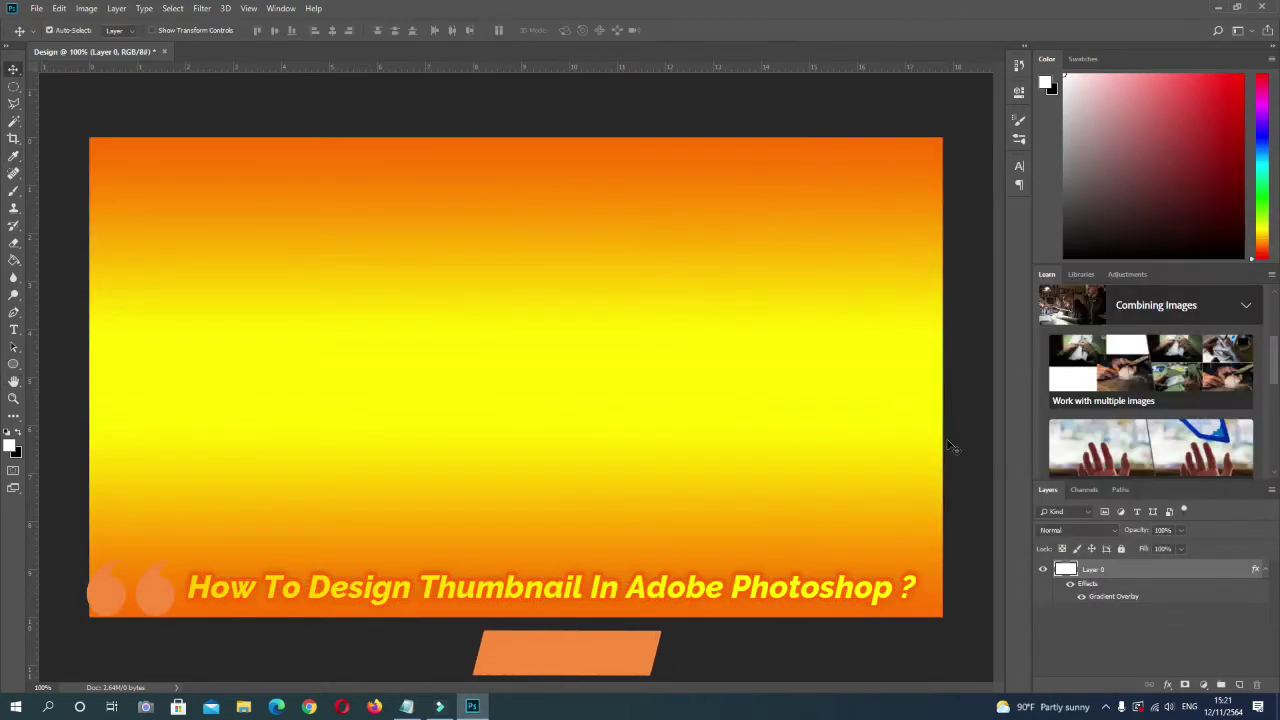
Draw a white circle about 604 px in diameter and move it to the right side of the canvas.
click(13, 364)
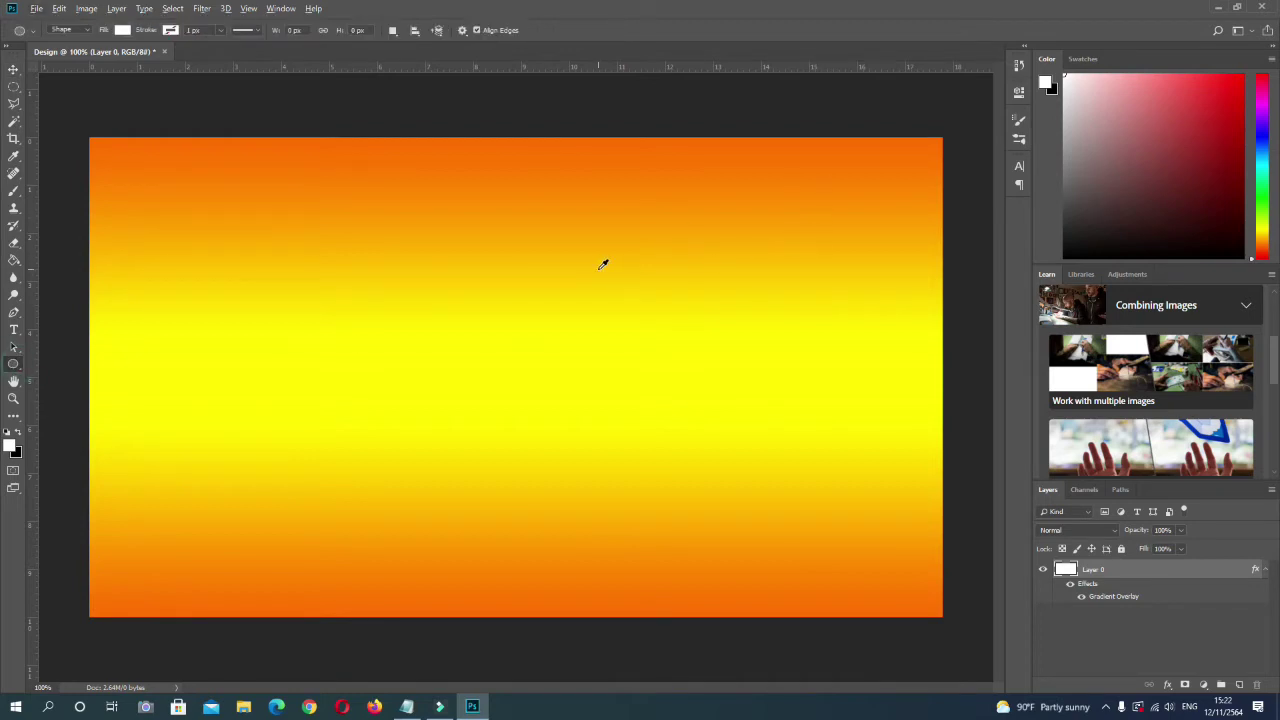
drag(603, 264, 794, 466)
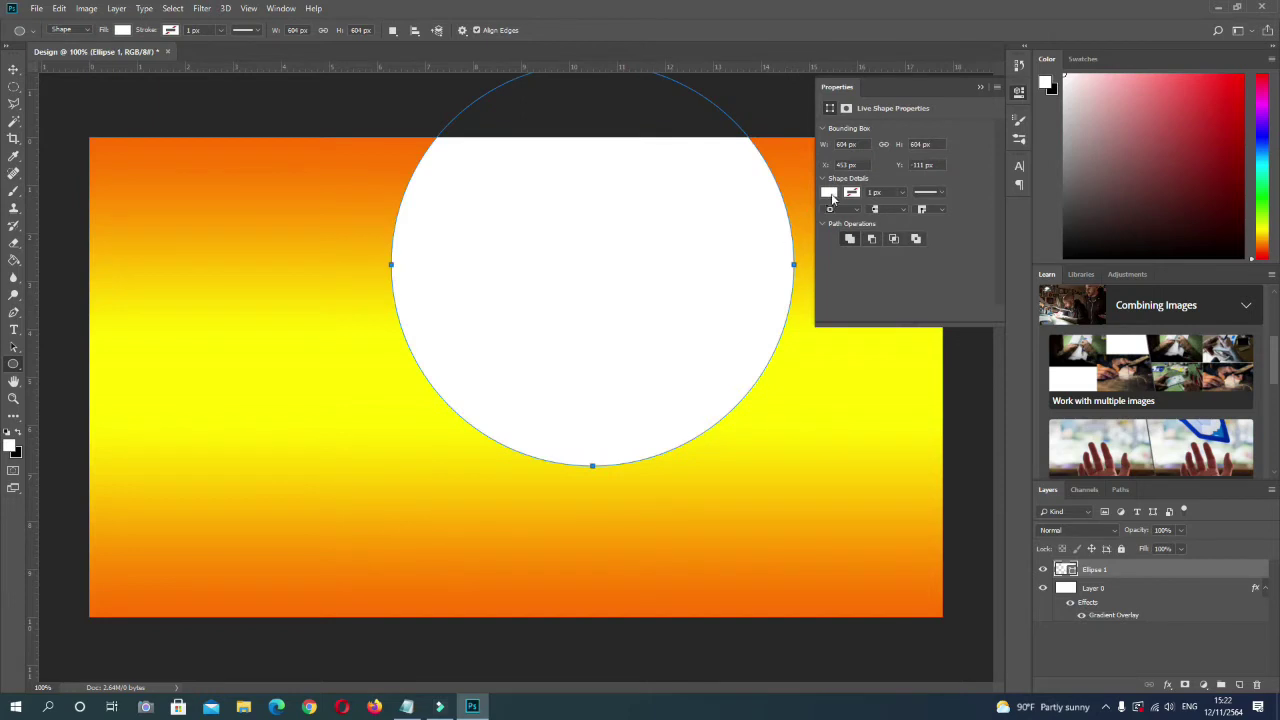
click(982, 88)
click(13, 68)
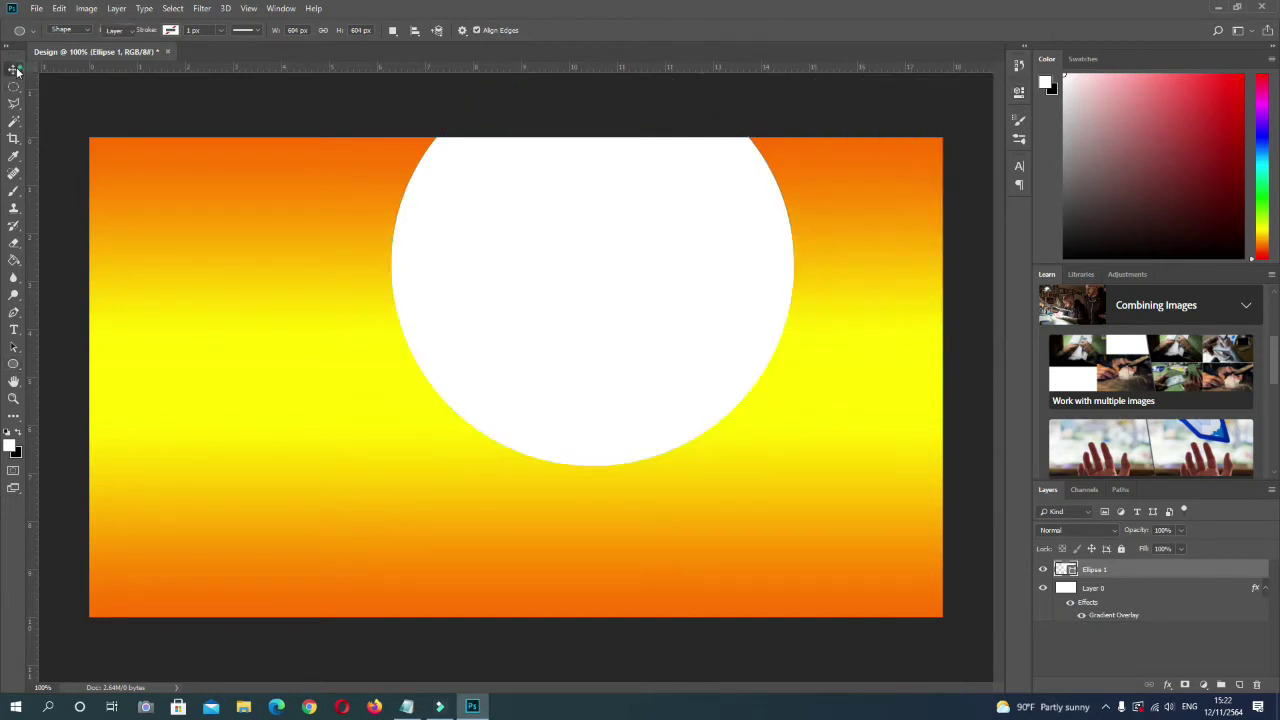
drag(591, 262, 800, 376)
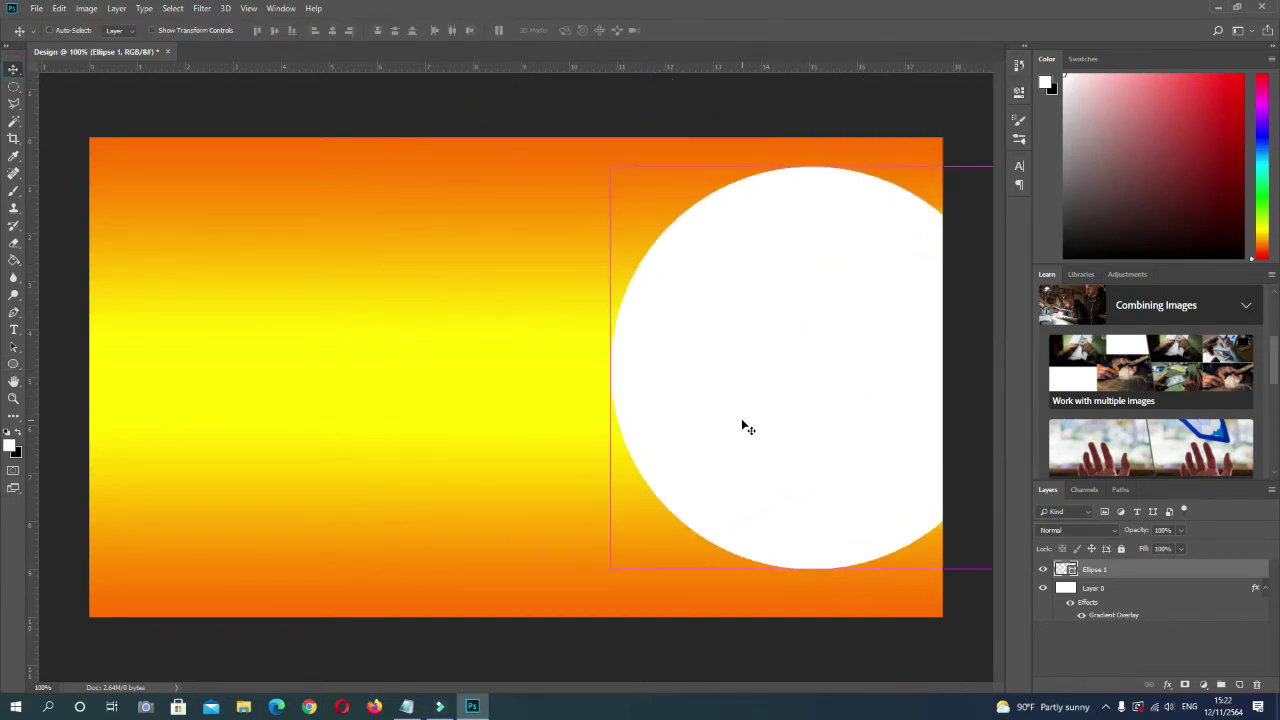
Enlarge the circle to about 111% and centre it vertically, with its right part running off the canvas edge.
key(ctrl+t)
drag(608, 572, 560, 592)
drag(827, 346, 830, 372)
key(Right)
key(Right)
key(Right)
key(Right)
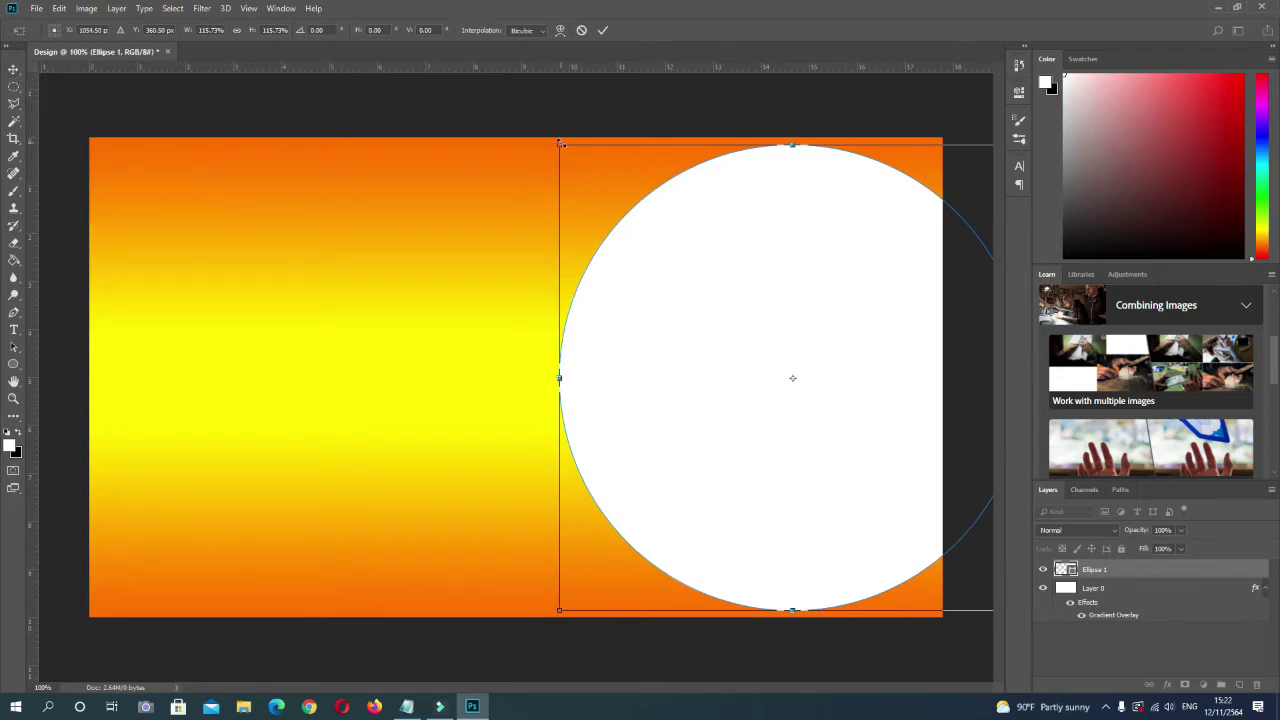
drag(561, 143, 569, 155)
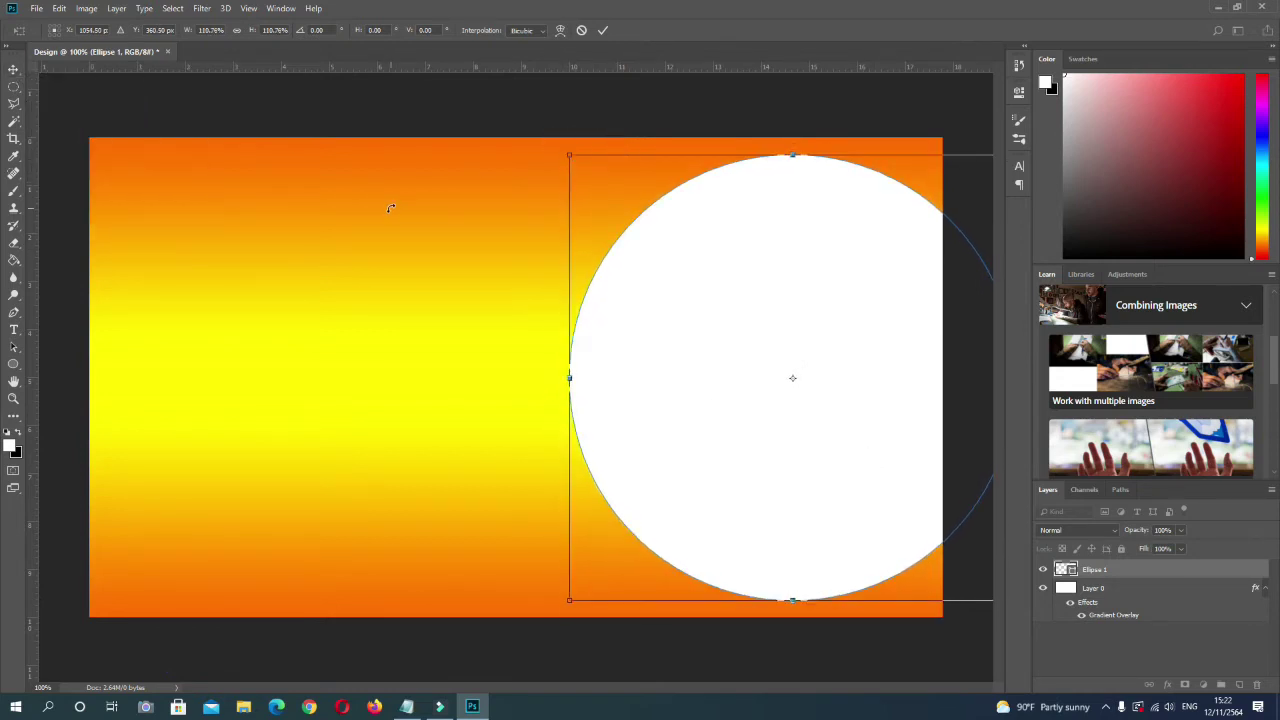
click(14, 70)
click(580, 262)
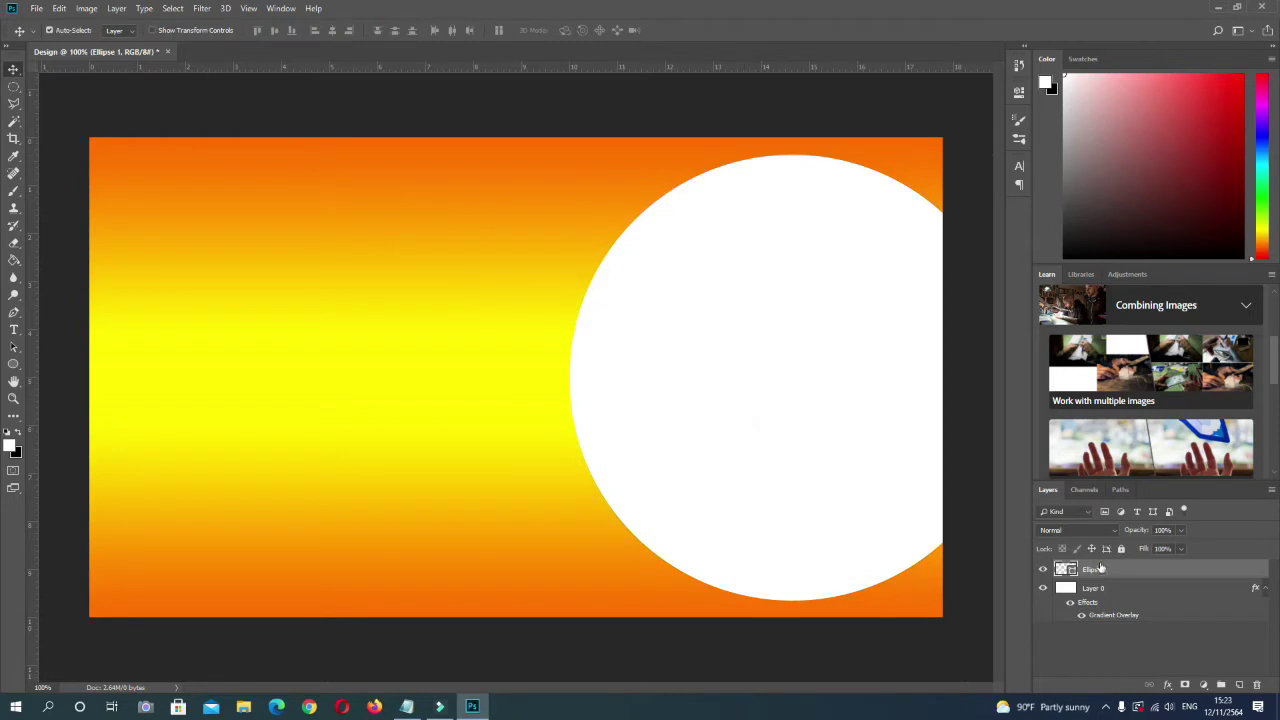
Add a red Stroke effect around the circle.
click(1157, 571)
double_click(1157, 571)
click(767, 339)
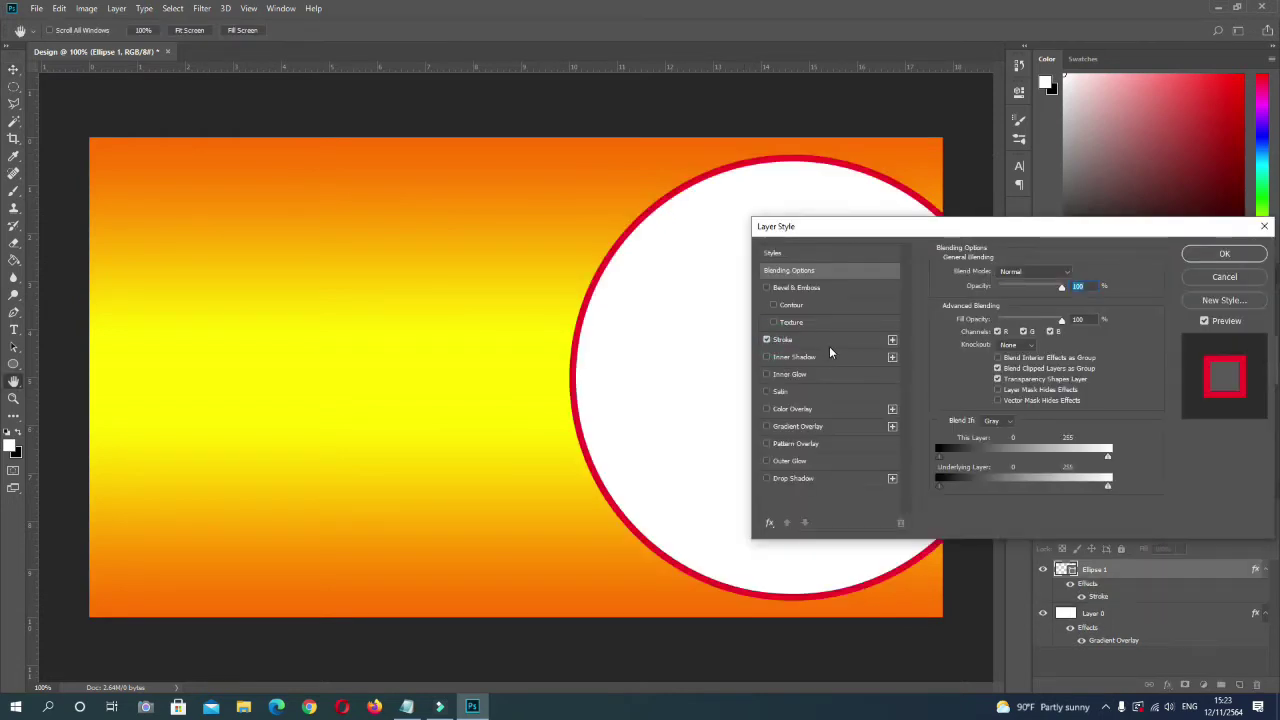
click(1224, 253)
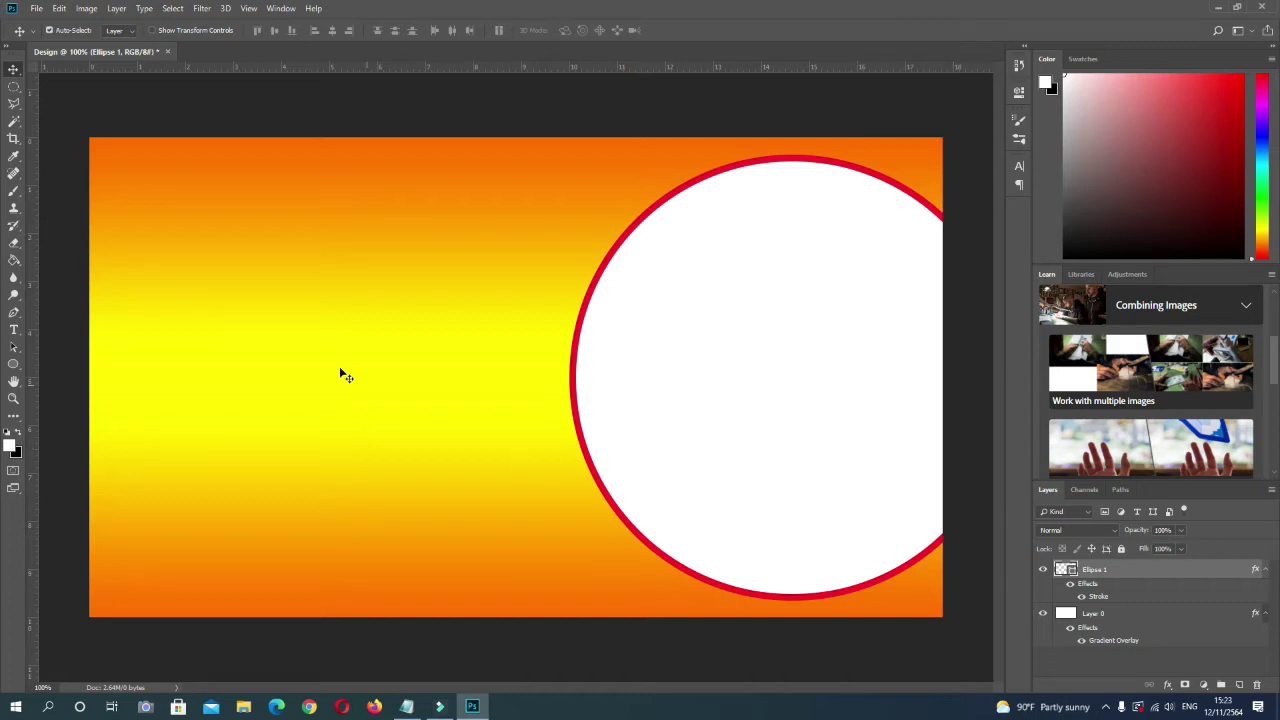
Open the image IT Imag (28) and bring it into the Design document as a new layer.
click(36, 12)
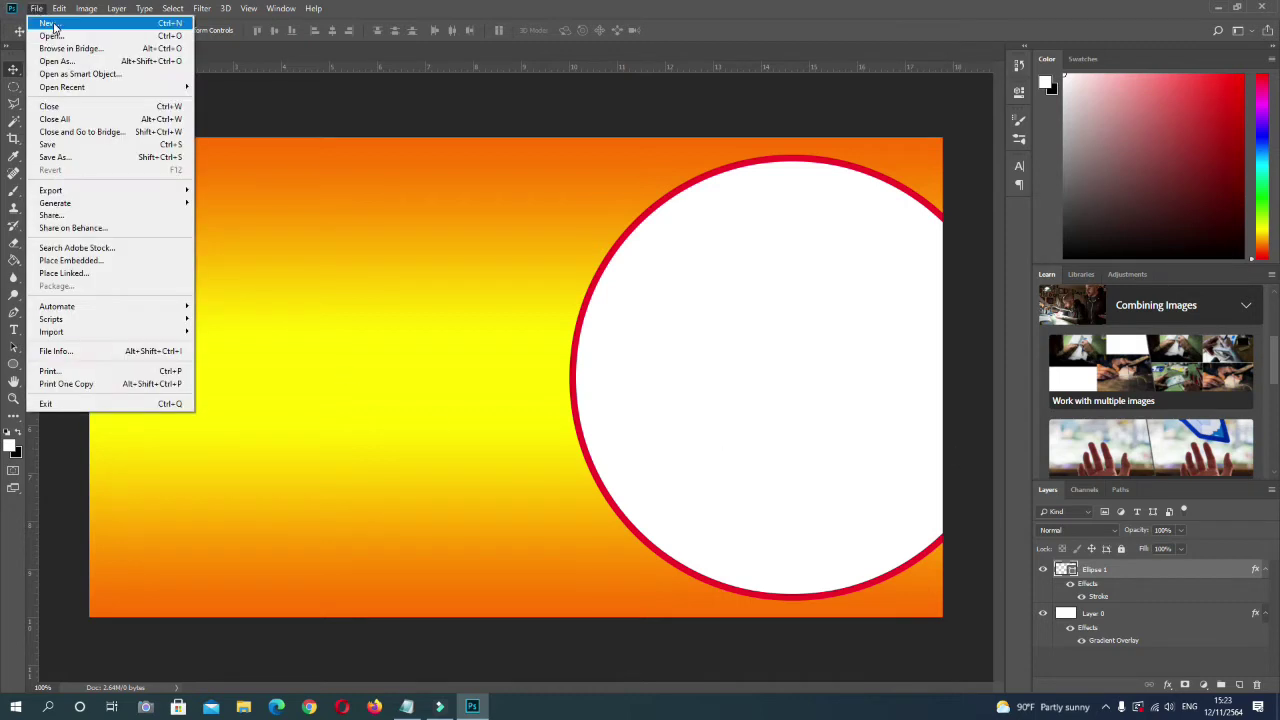
click(51, 36)
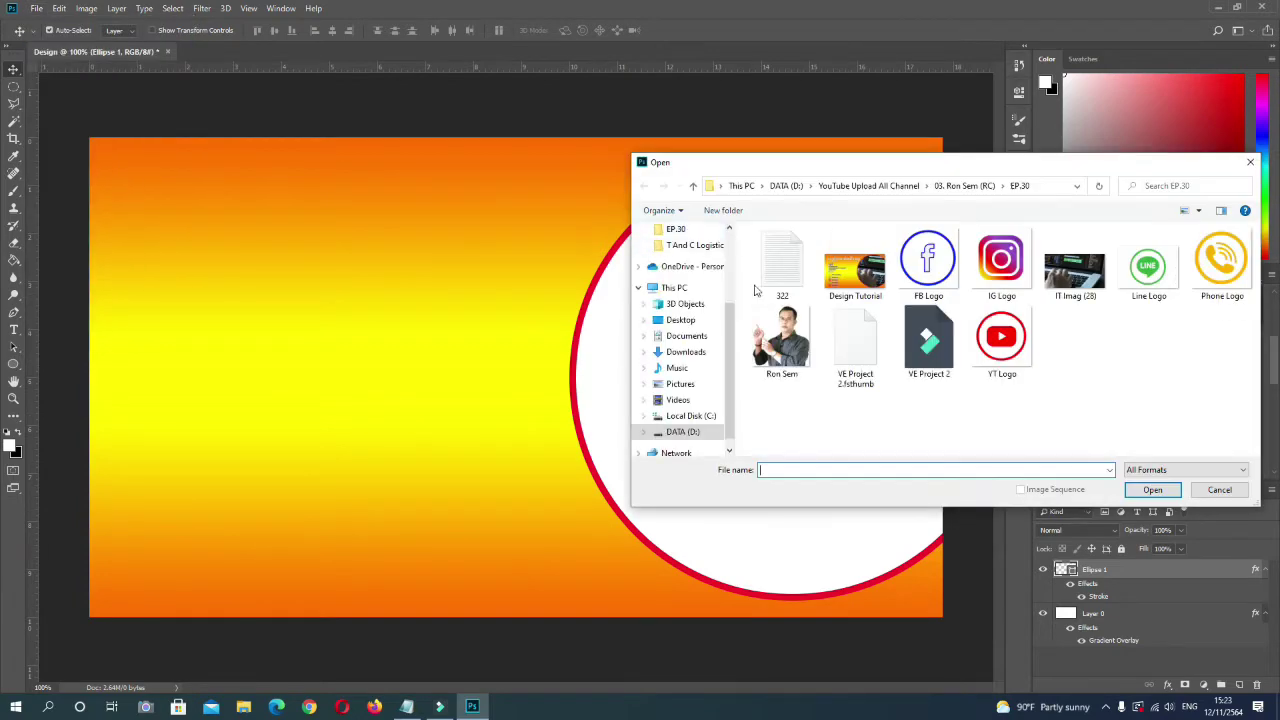
click(1075, 262)
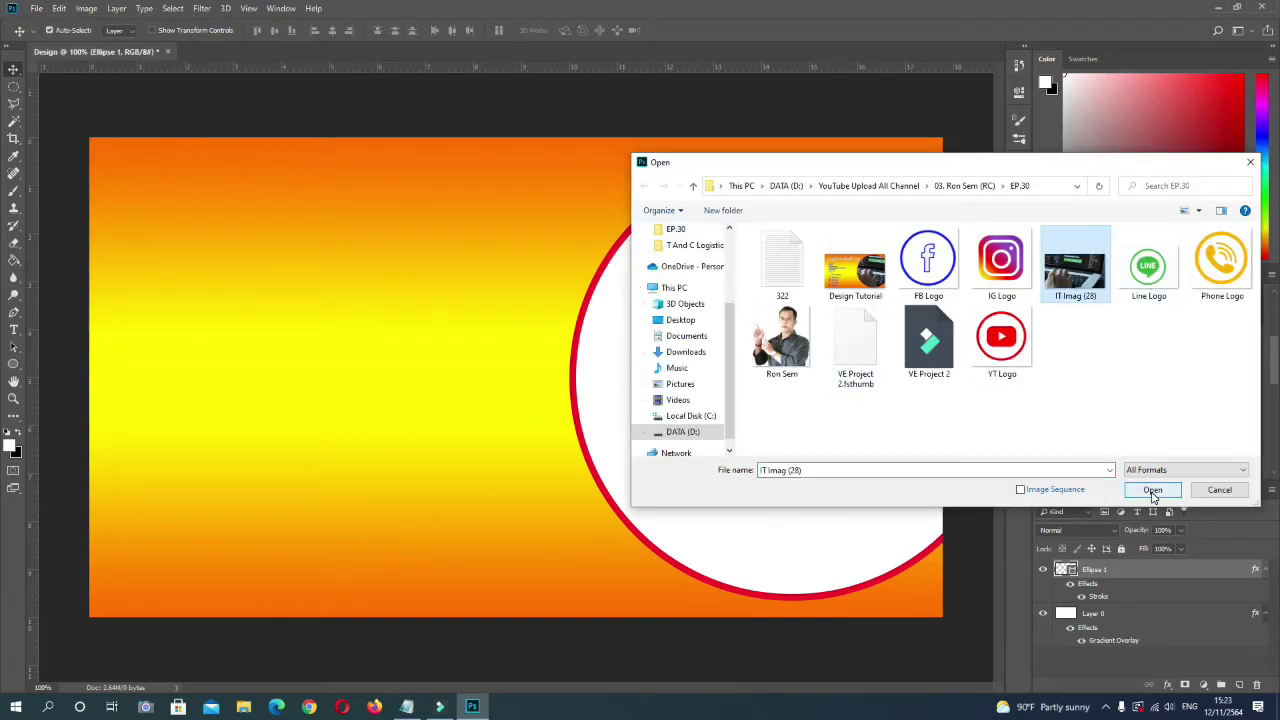
click(1152, 490)
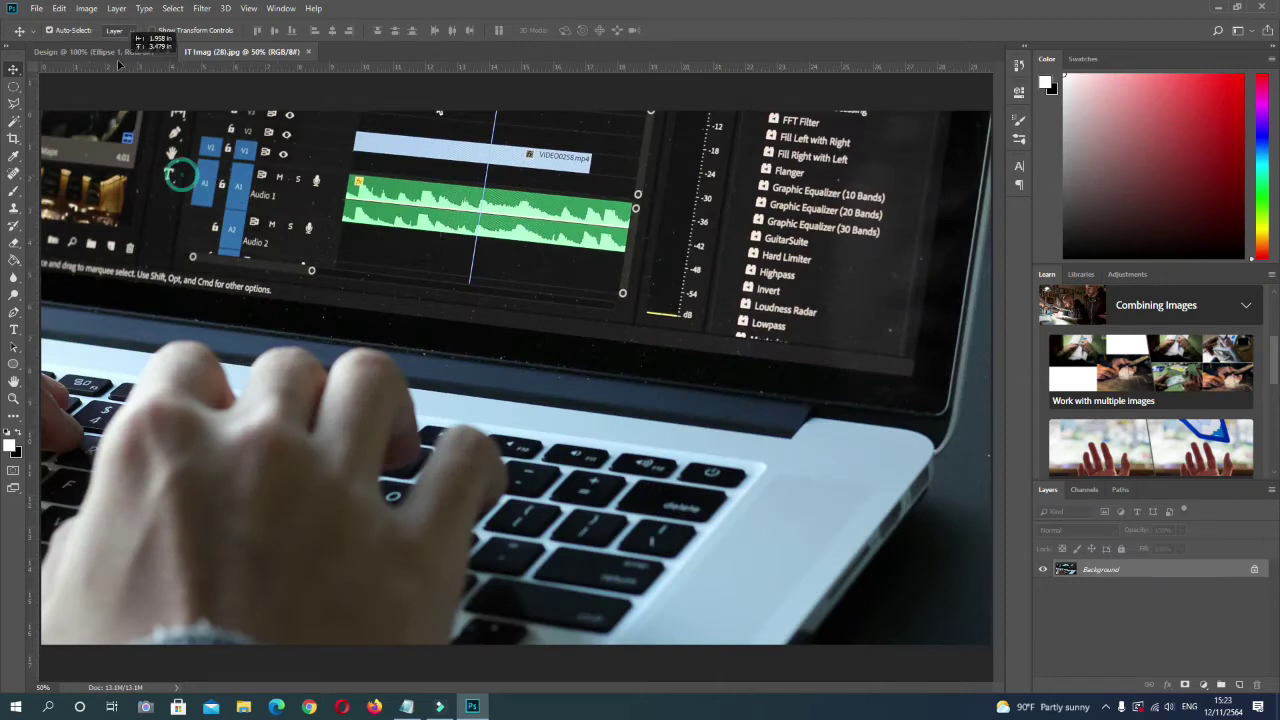
drag(118, 64, 760, 363)
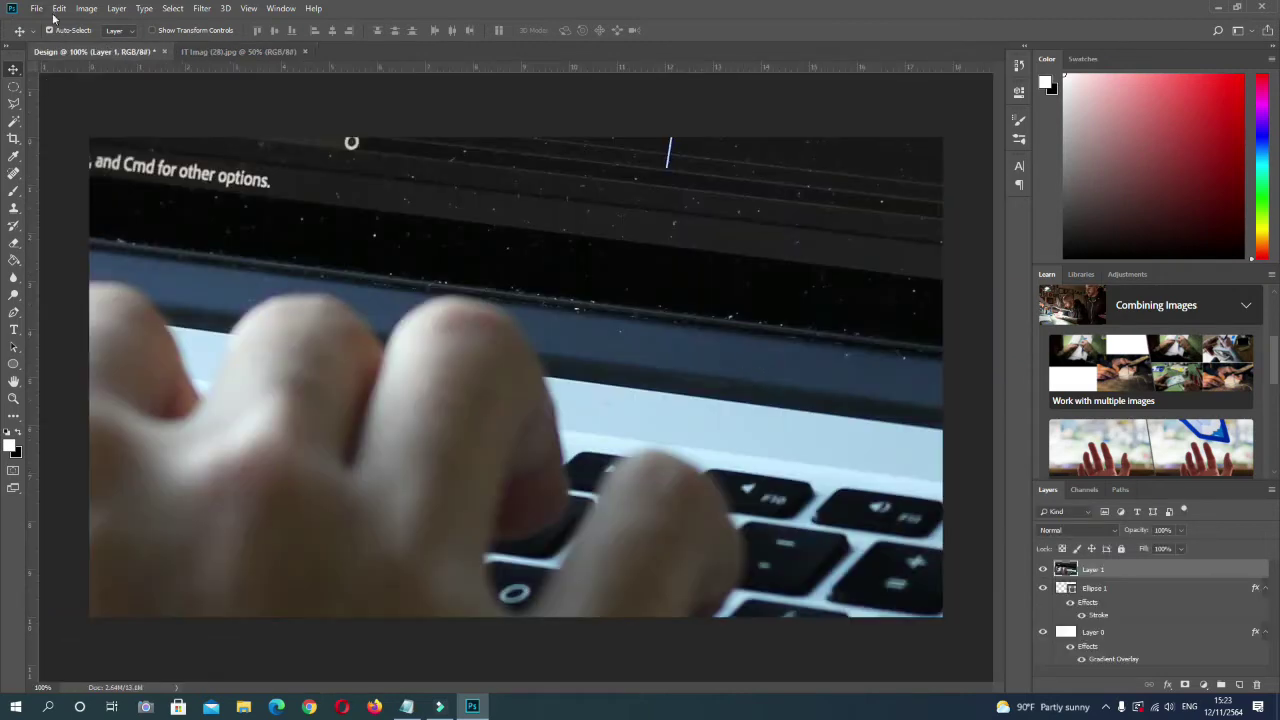
Scale the laptop photo to about 42% over the circle and clip it to the circle with a clipping mask.
click(59, 8)
click(90, 288)
drag(140, 203, 184, 228)
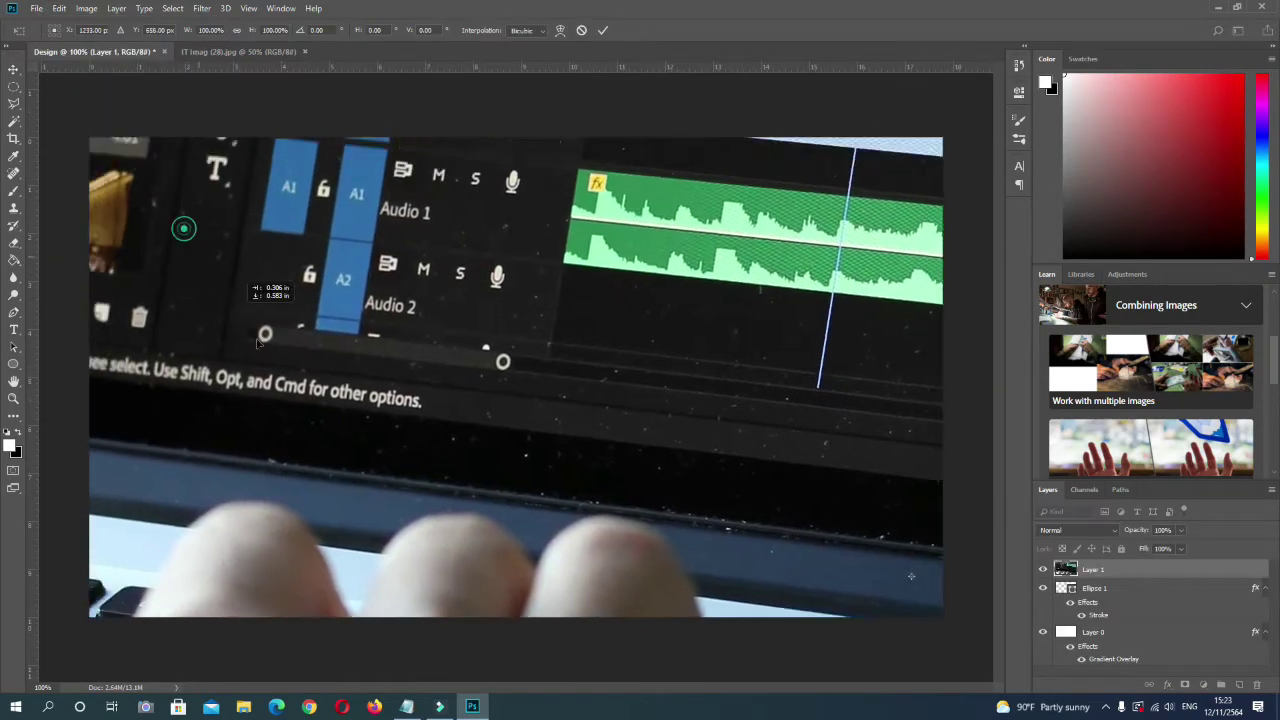
drag(257, 343, 368, 344)
drag(131, 133, 460, 572)
mouse_move(686, 400)
mouse_down()
mouse_move(686, 434)
mouse_move(680, 423)
mouse_up()
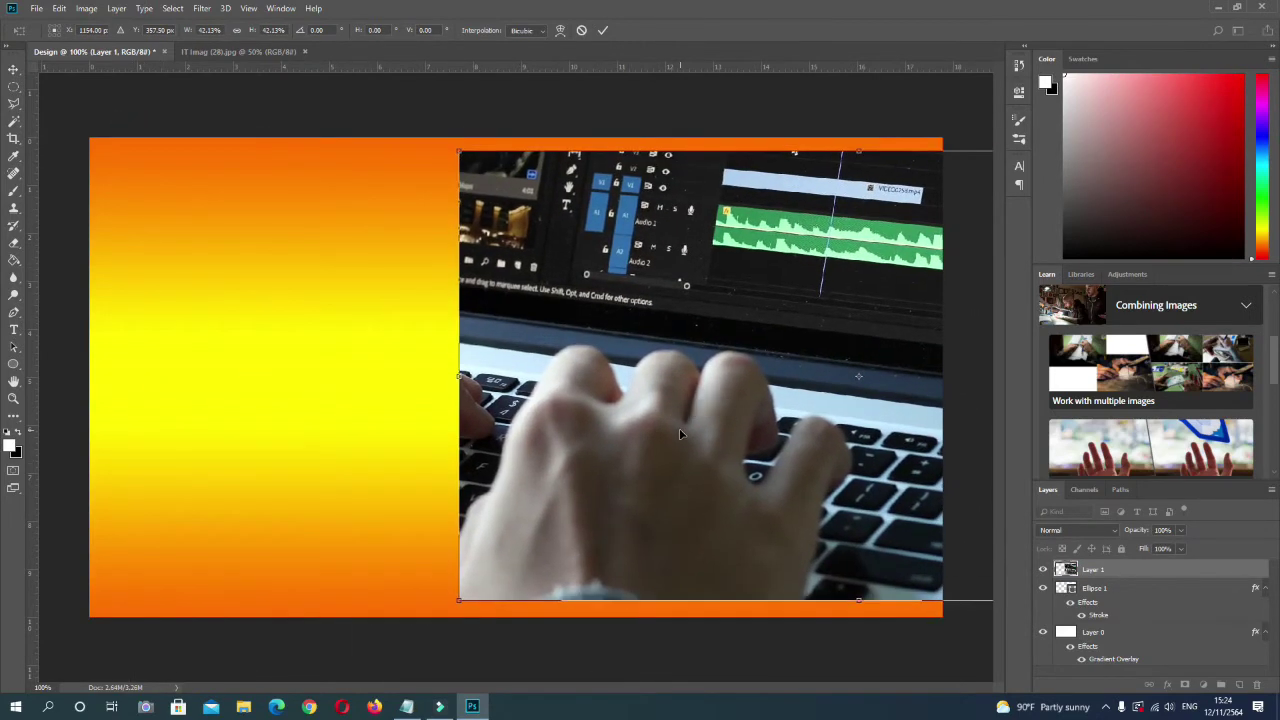
click(603, 30)
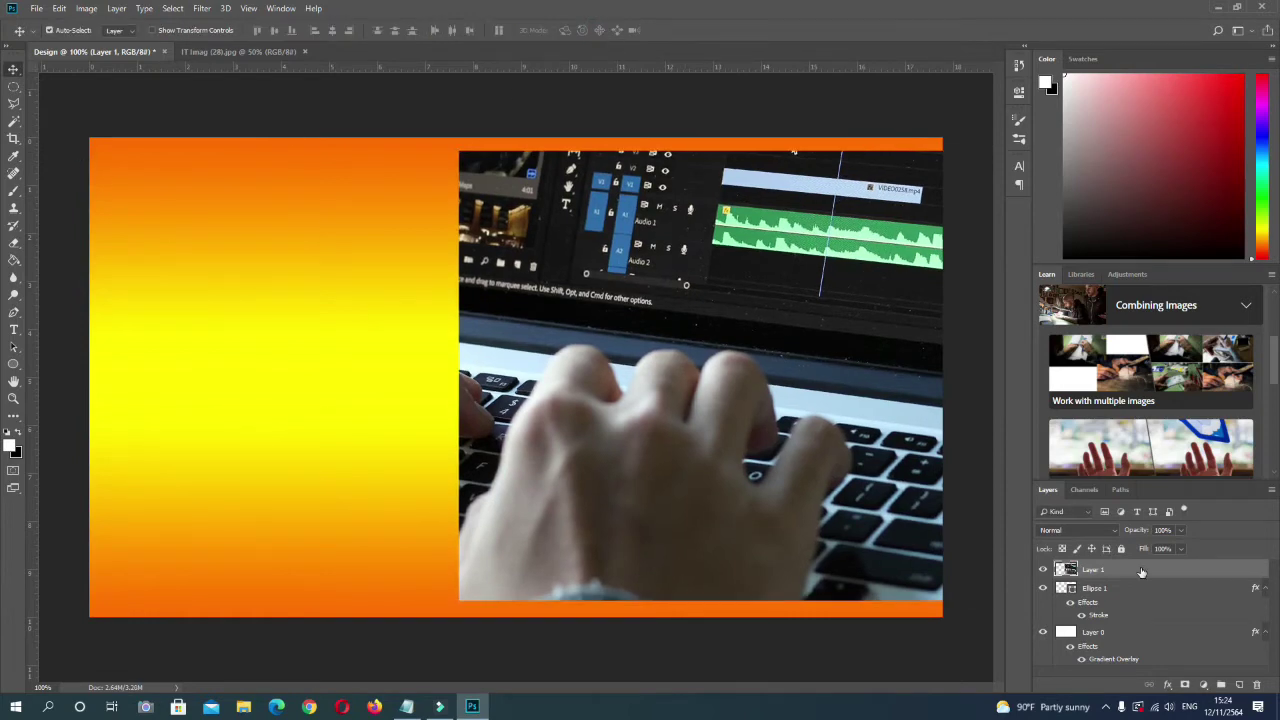
right_click(1141, 569)
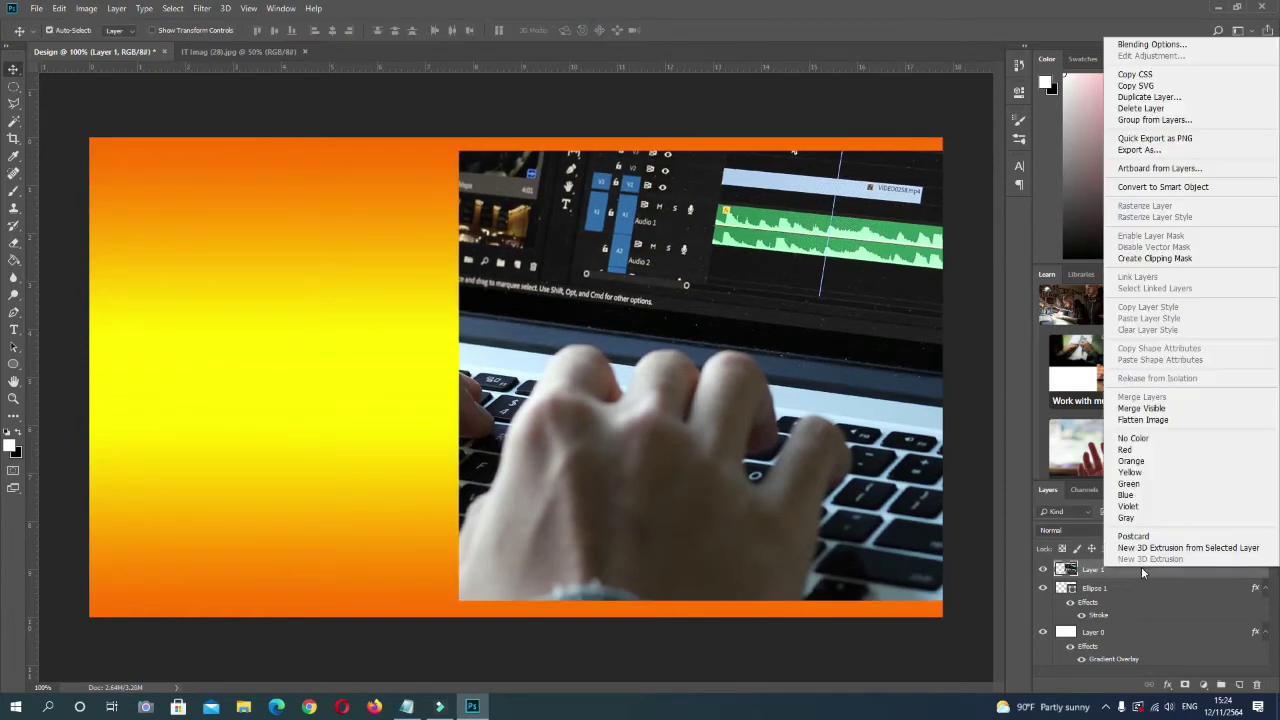
click(1148, 259)
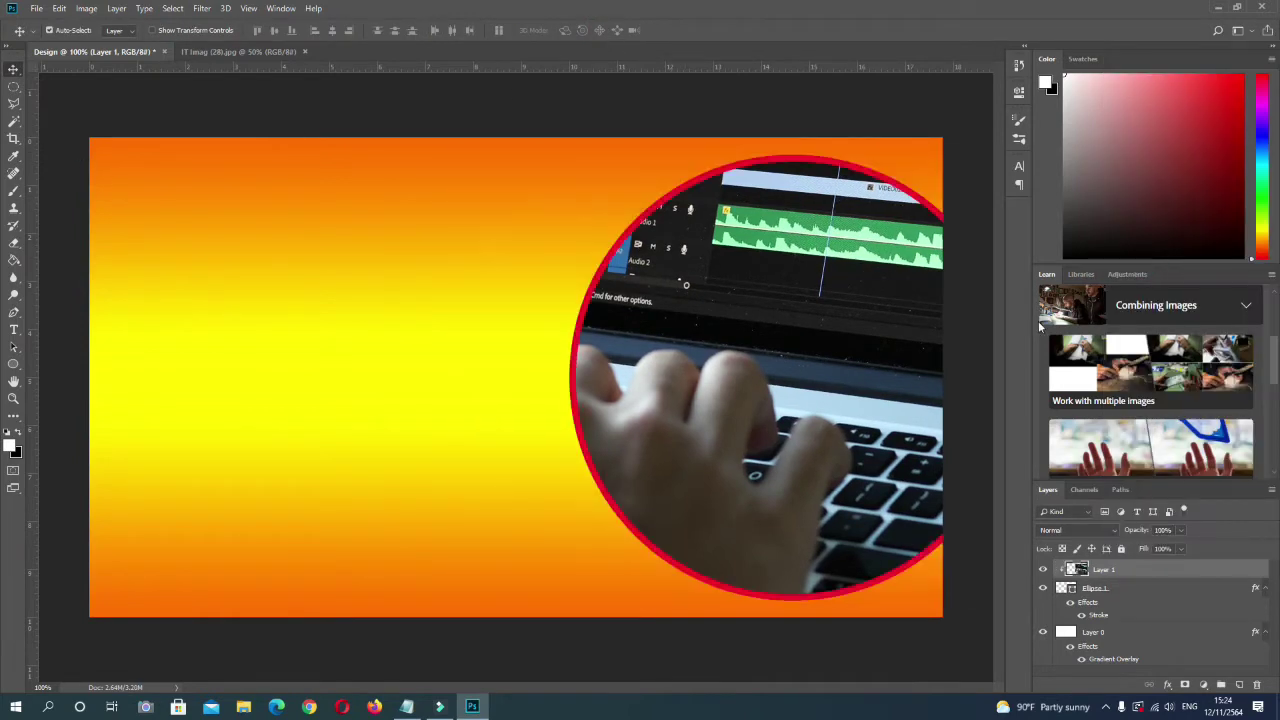
Create a text box across the canvas's upper left area, set to Khmer OS Muol Light, 72 pt, white.
click(13, 329)
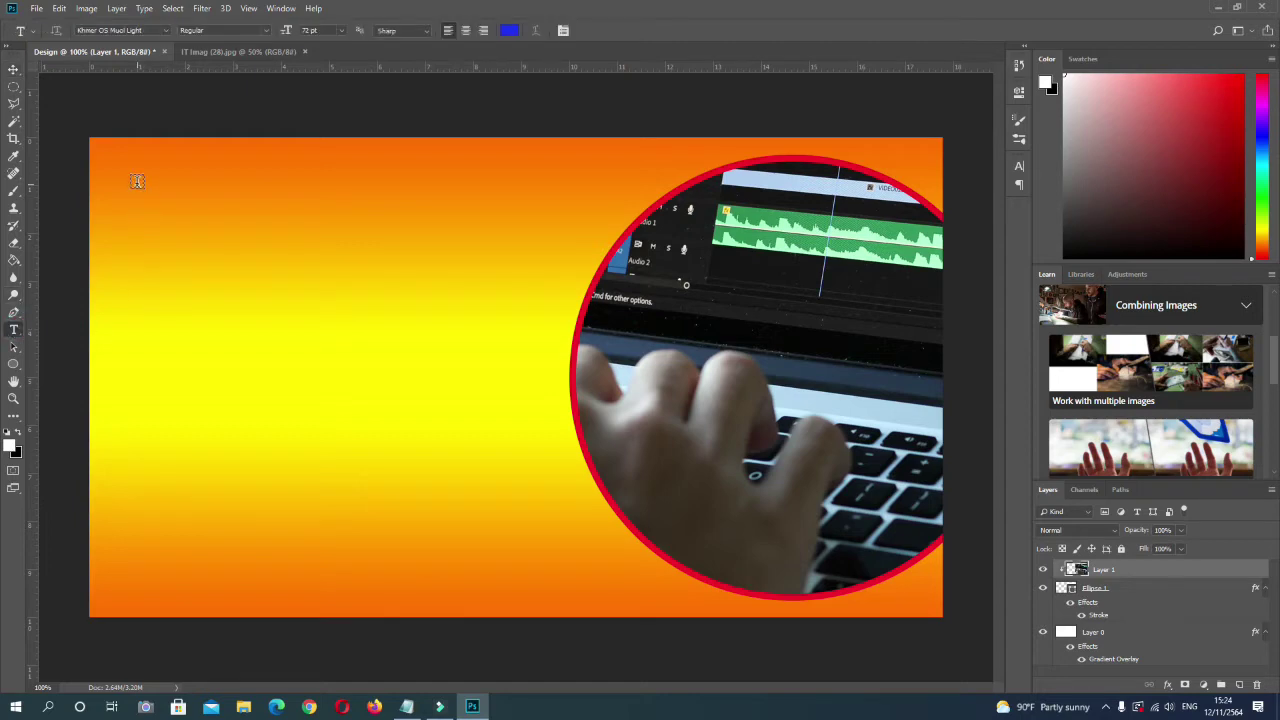
drag(115, 181, 584, 271)
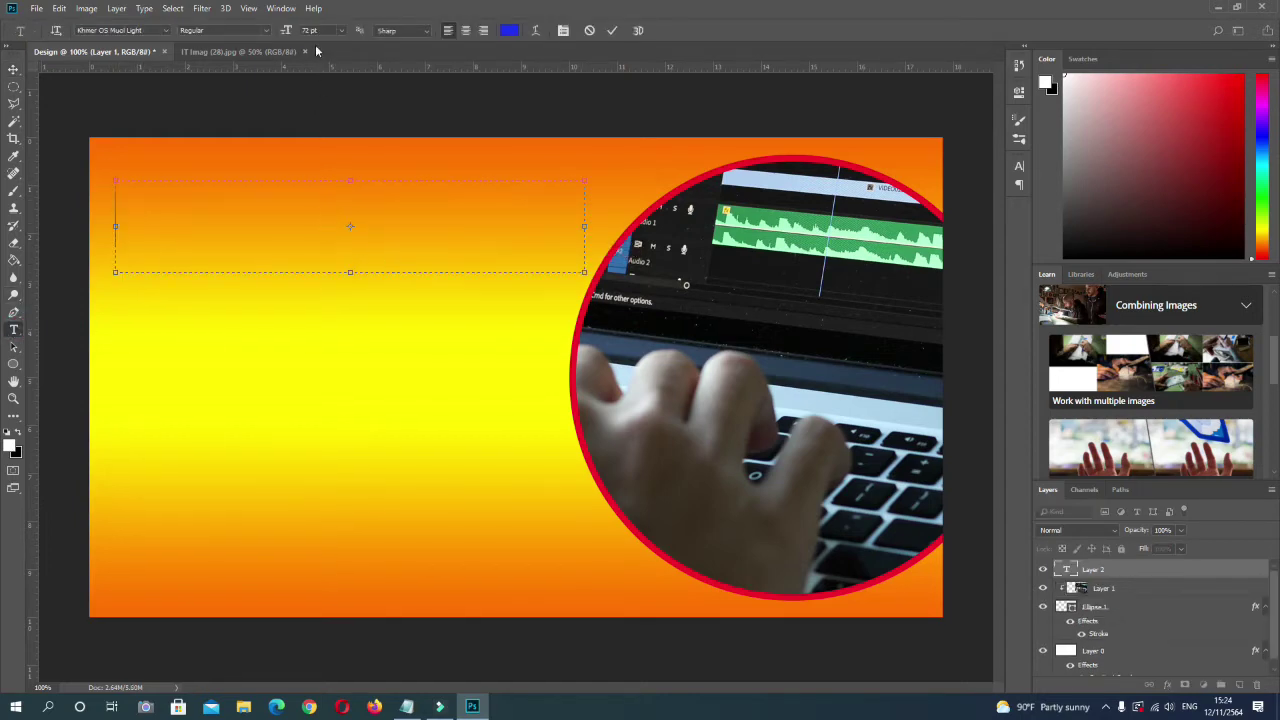
click(164, 31)
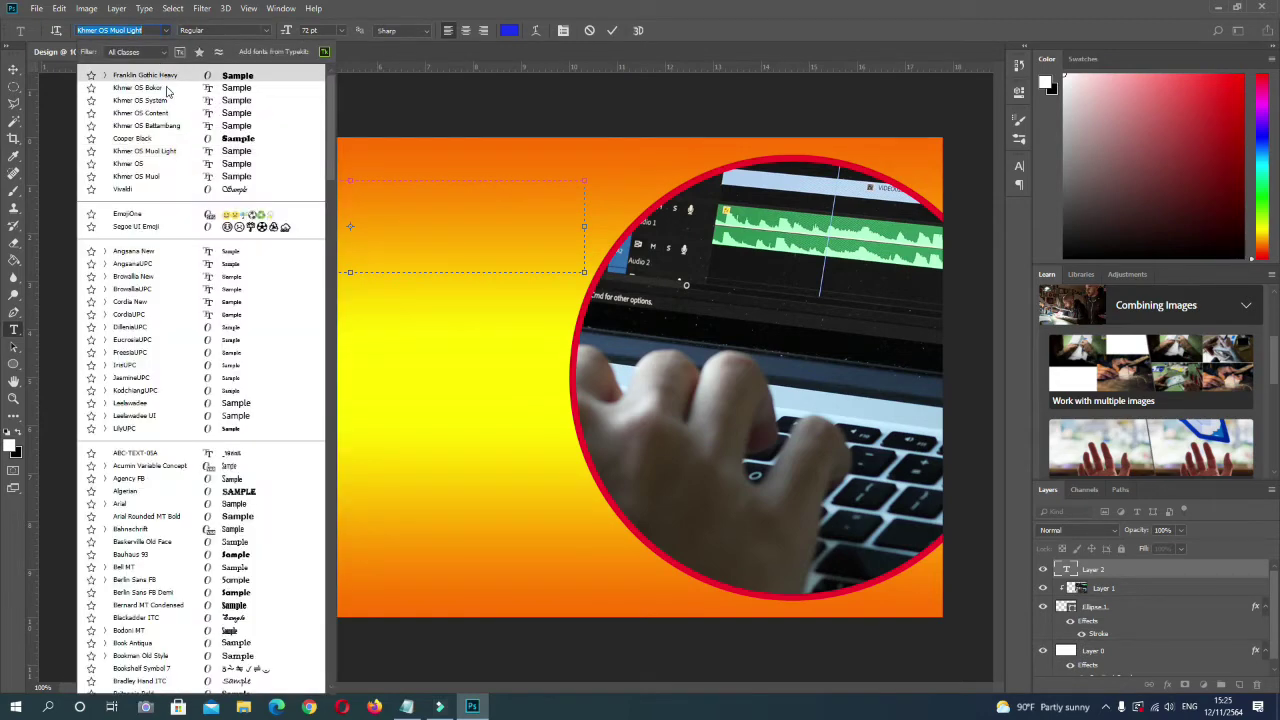
click(171, 151)
click(342, 31)
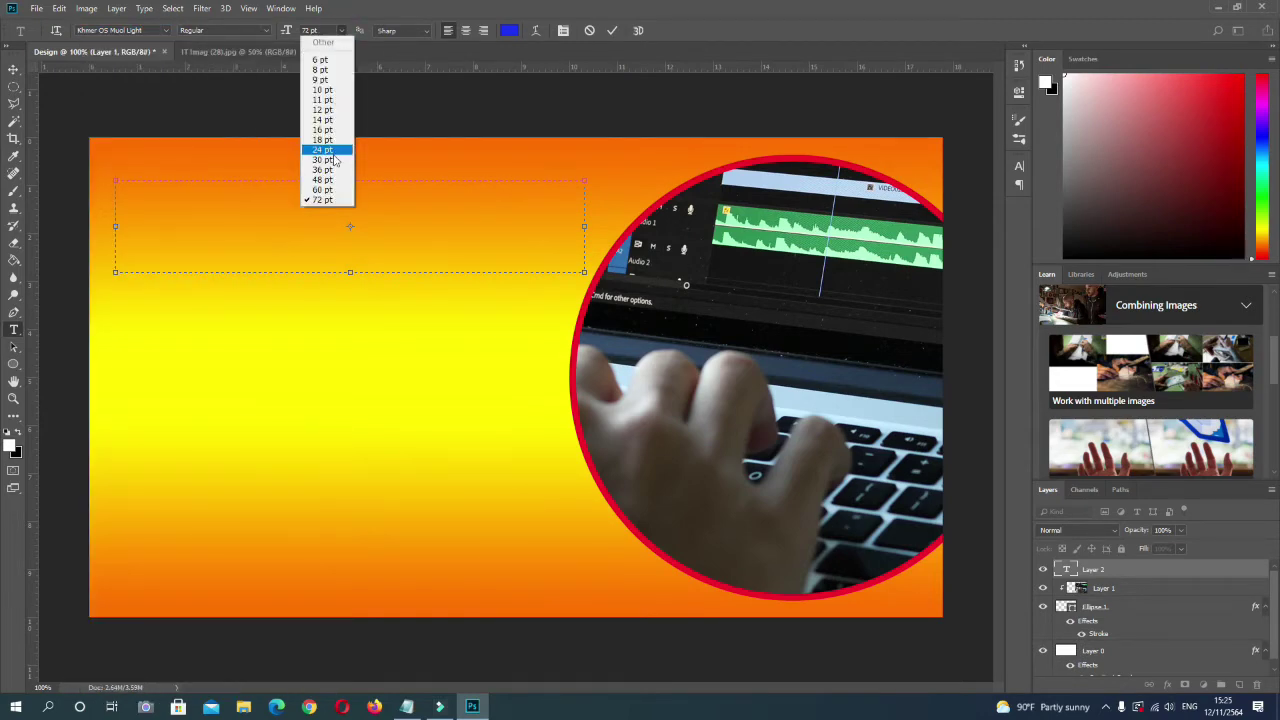
click(345, 181)
click(509, 30)
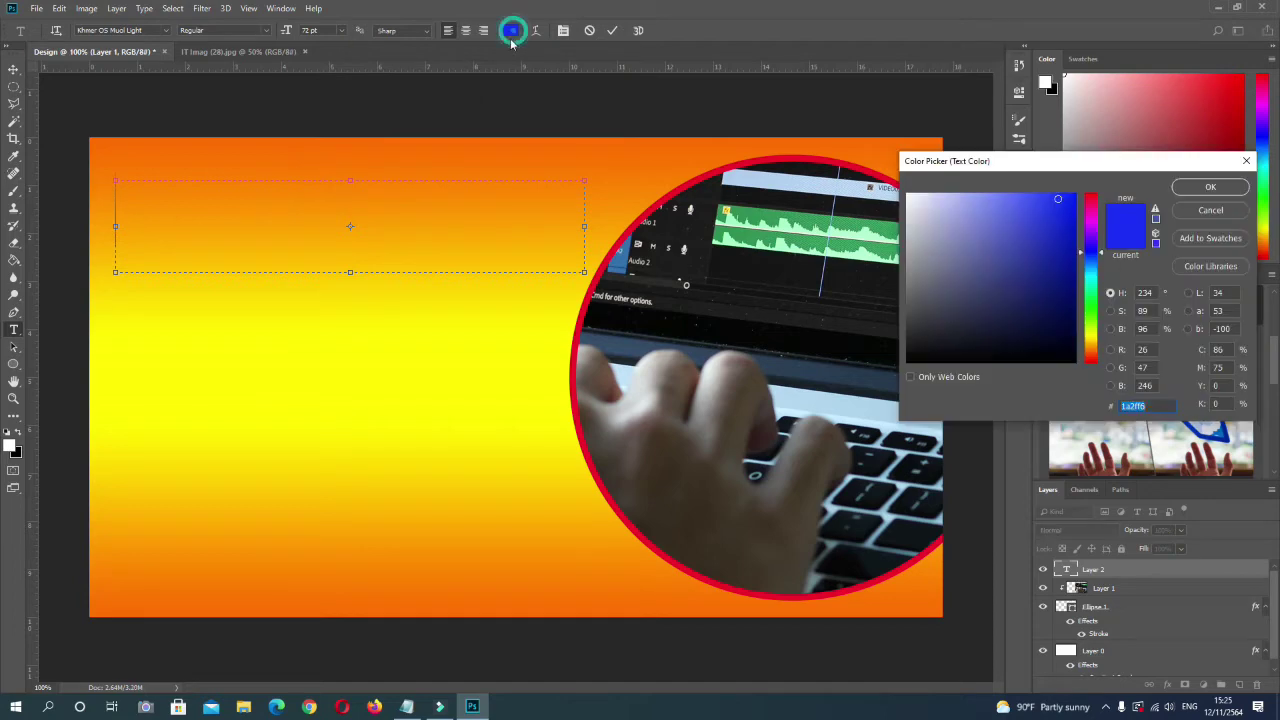
click(915, 196)
click(1211, 186)
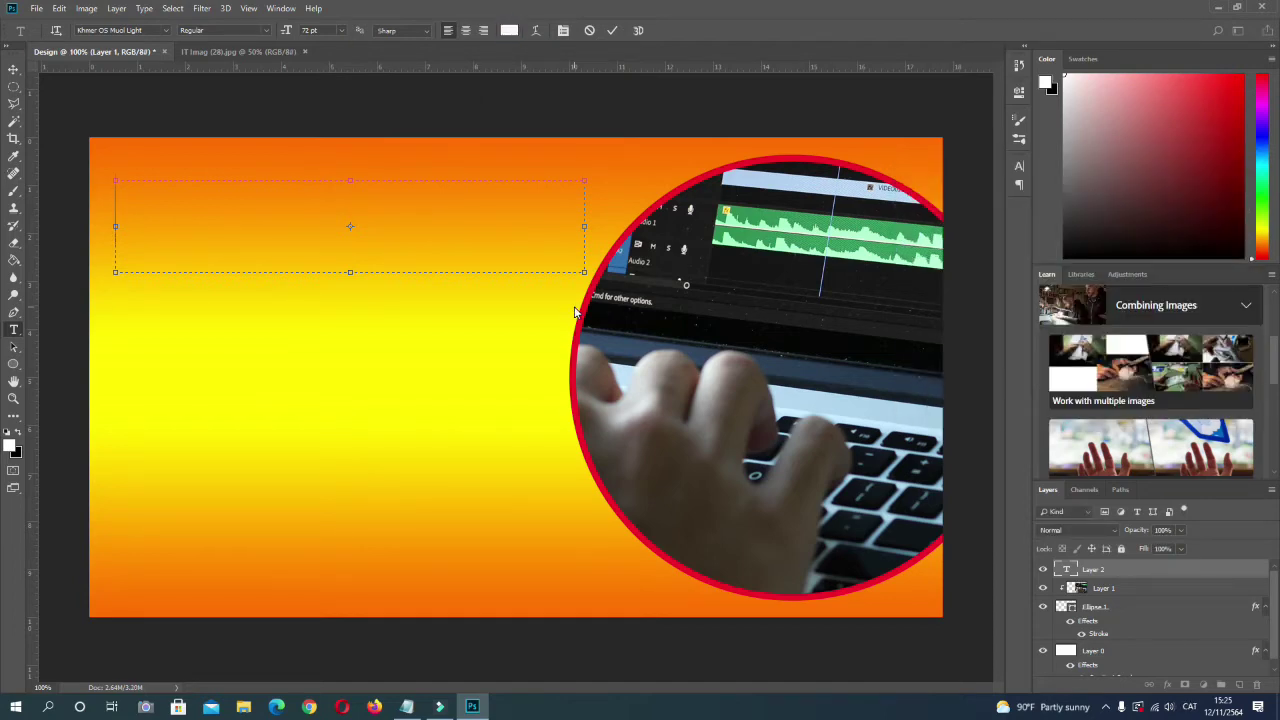
Enter the title "បង្រៀនកាត់តវីដេអូ" in the text box and shift it slightly down.
text(បង្)
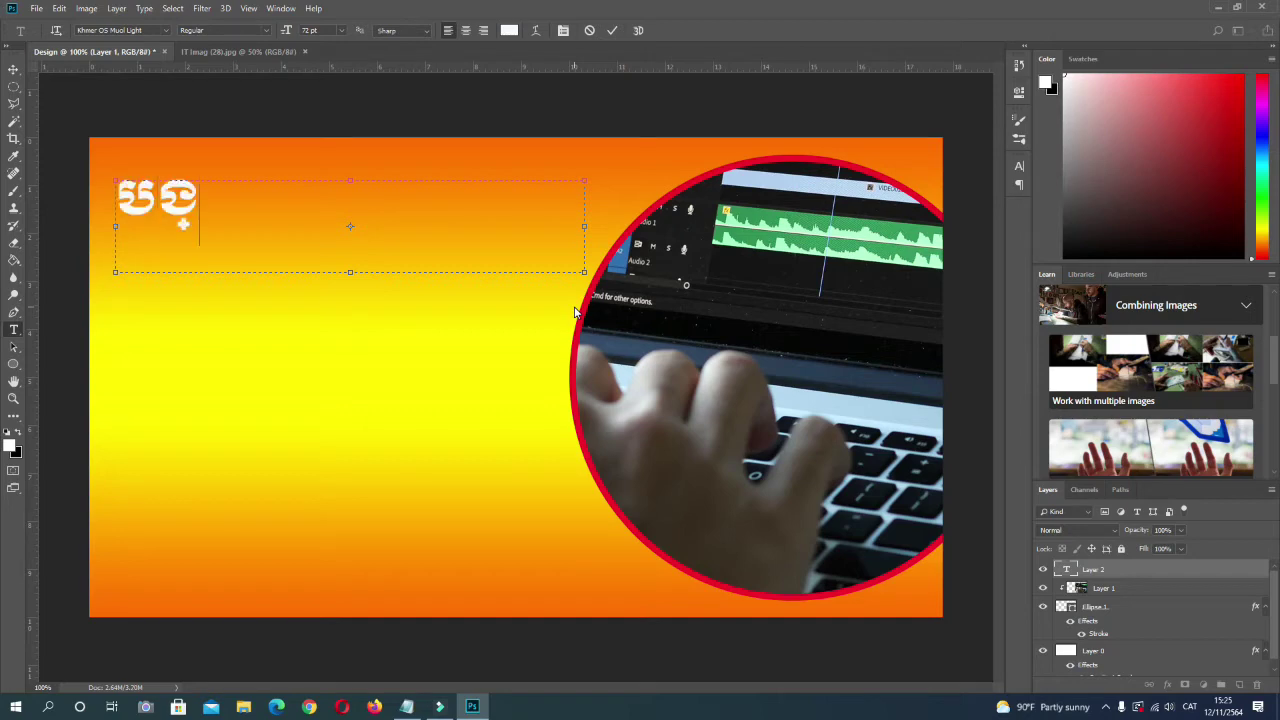
text(រៀនកាត់)
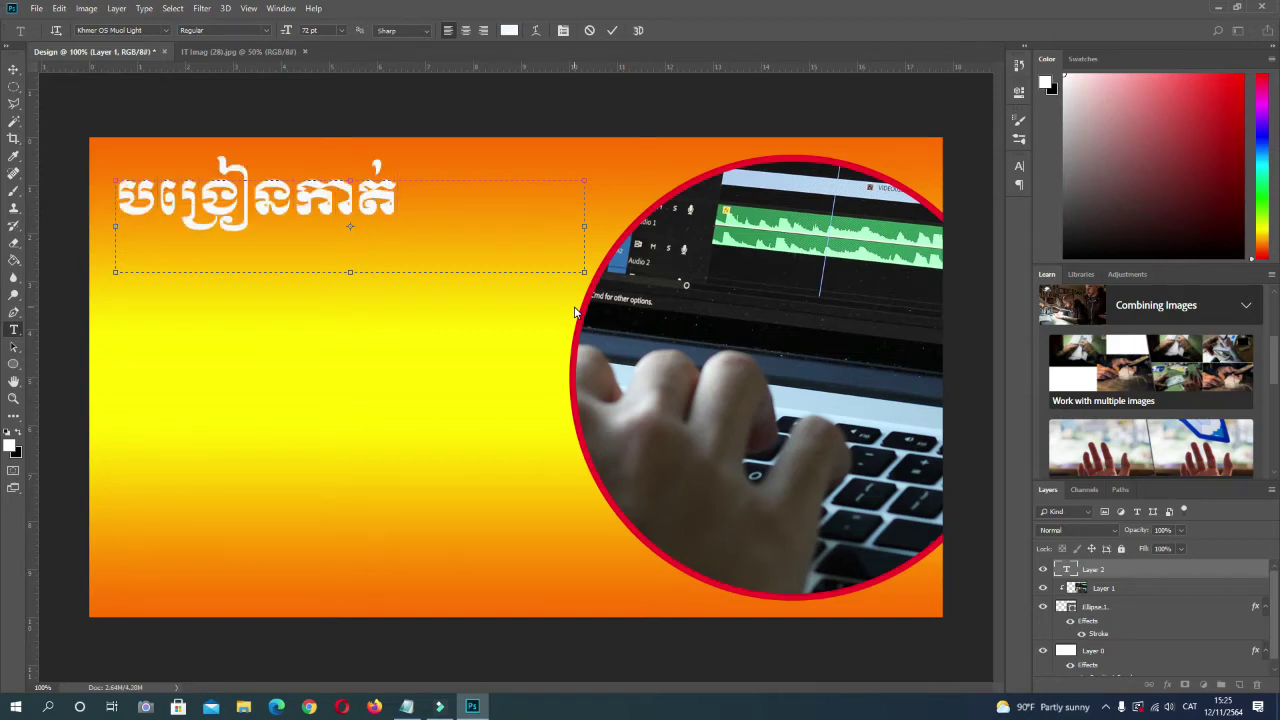
text(តវីដេ)
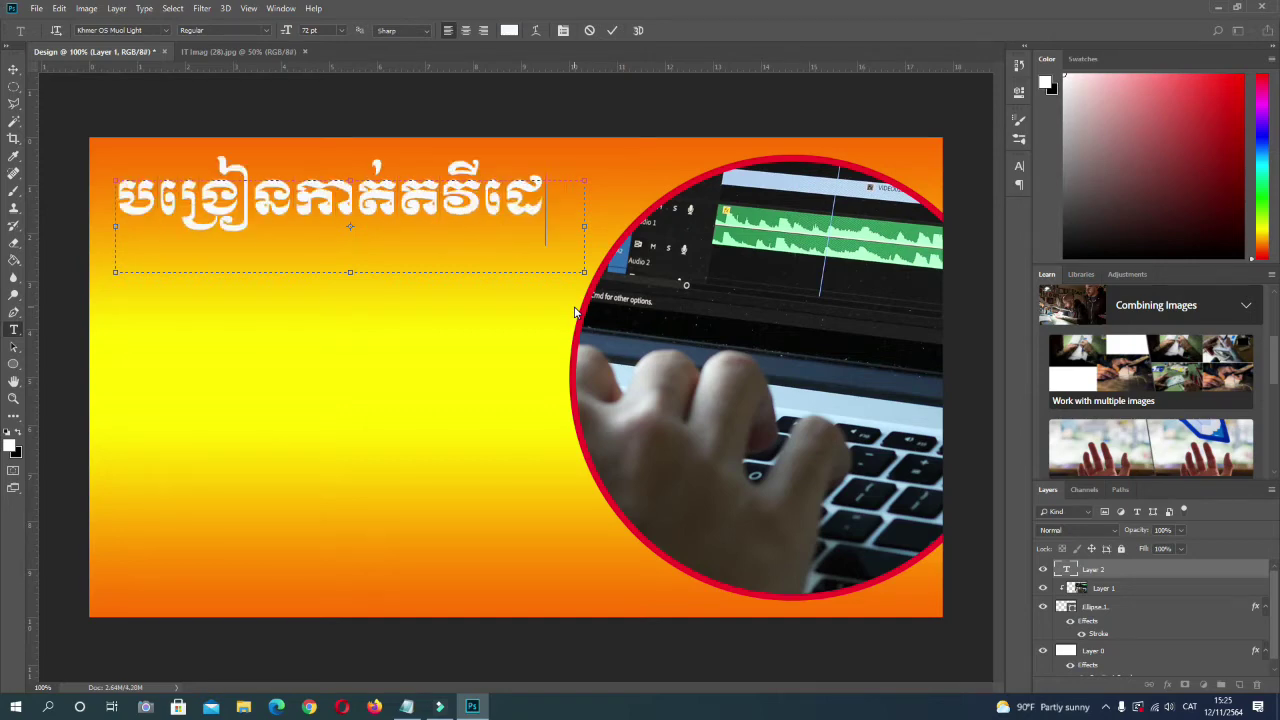
text(អូ)
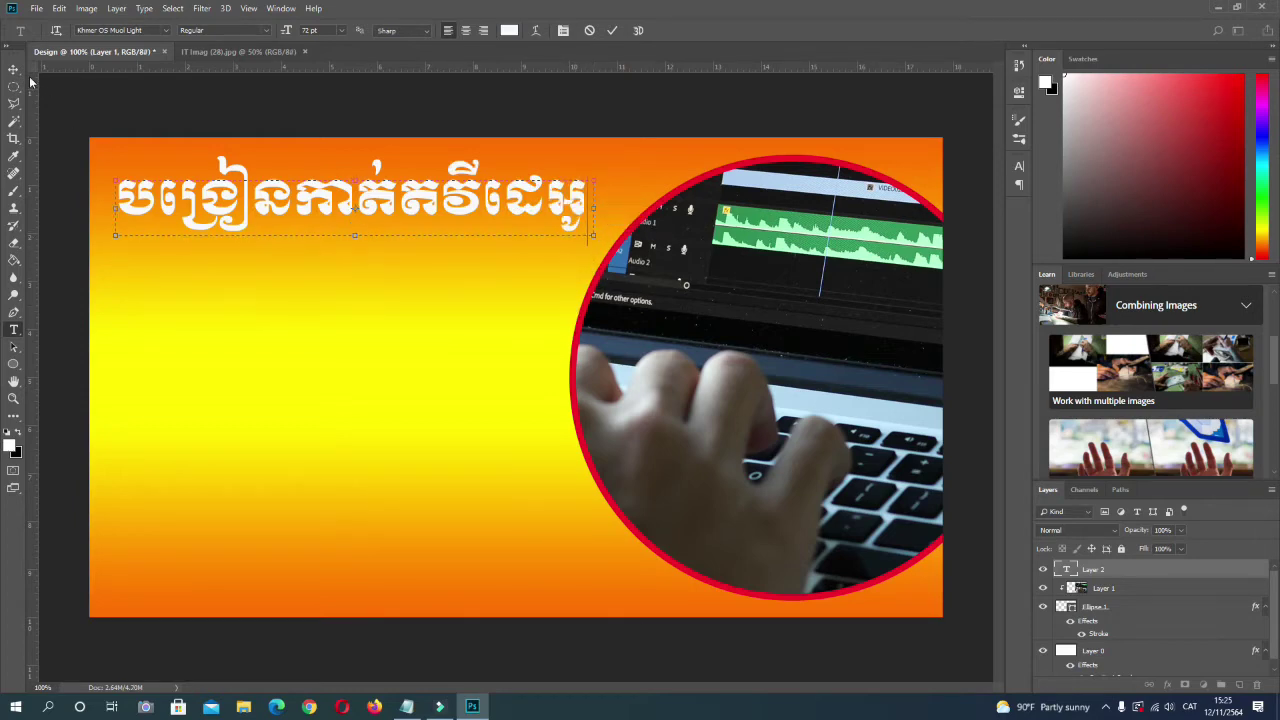
key(ctrl+Return)
key(v)
drag(472, 180, 472, 188)
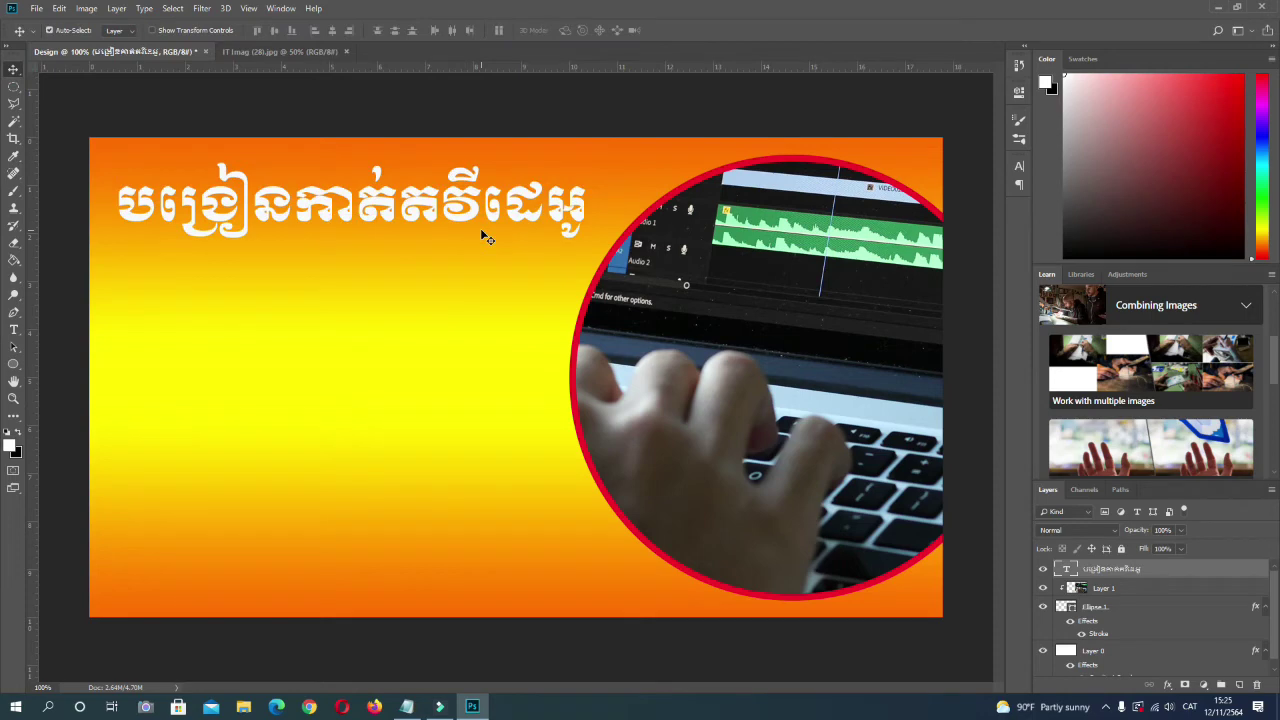
Add a drop shadow to the Khmer title layer and increase the shadow's size slightly.
double_click(1186, 571)
click(767, 478)
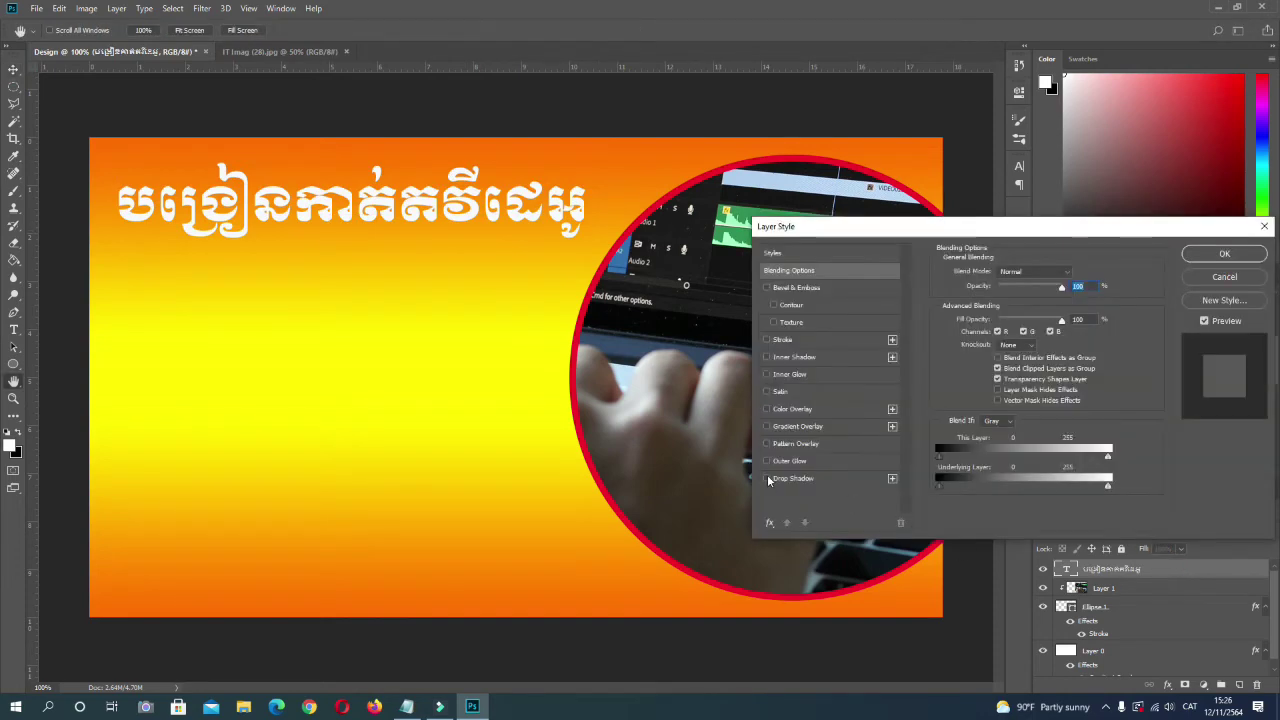
click(821, 481)
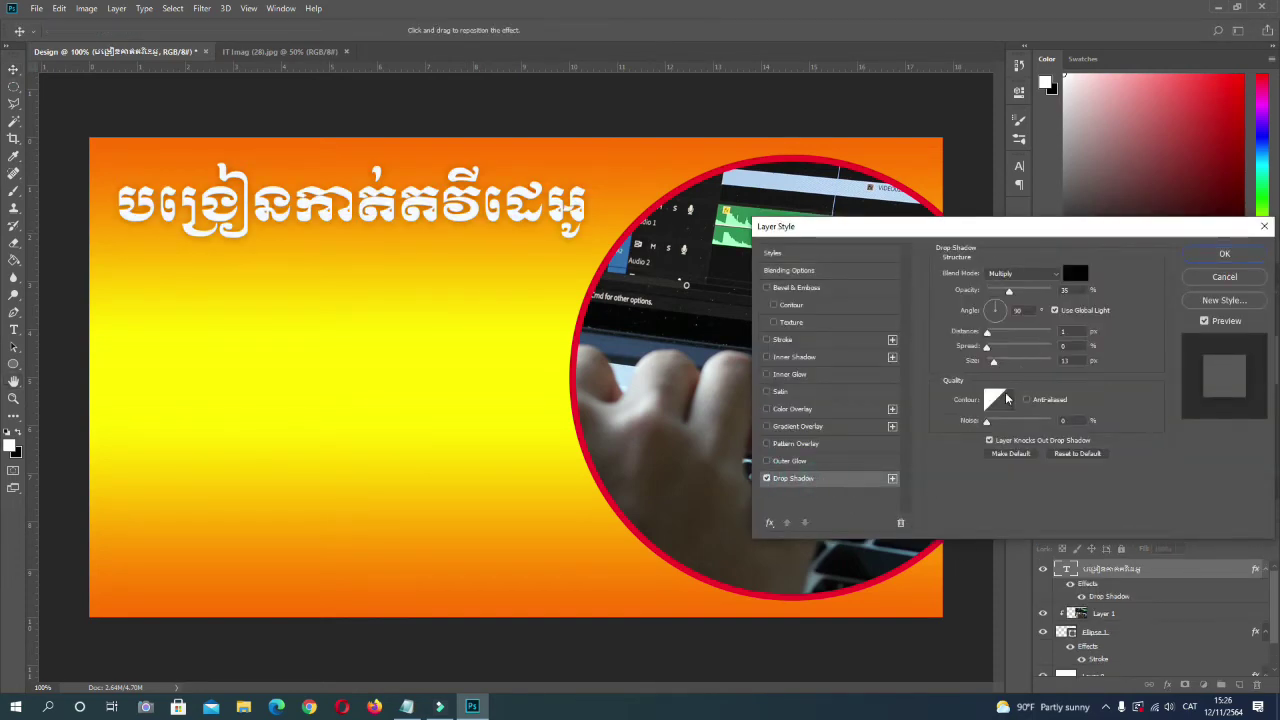
drag(988, 363, 1000, 366)
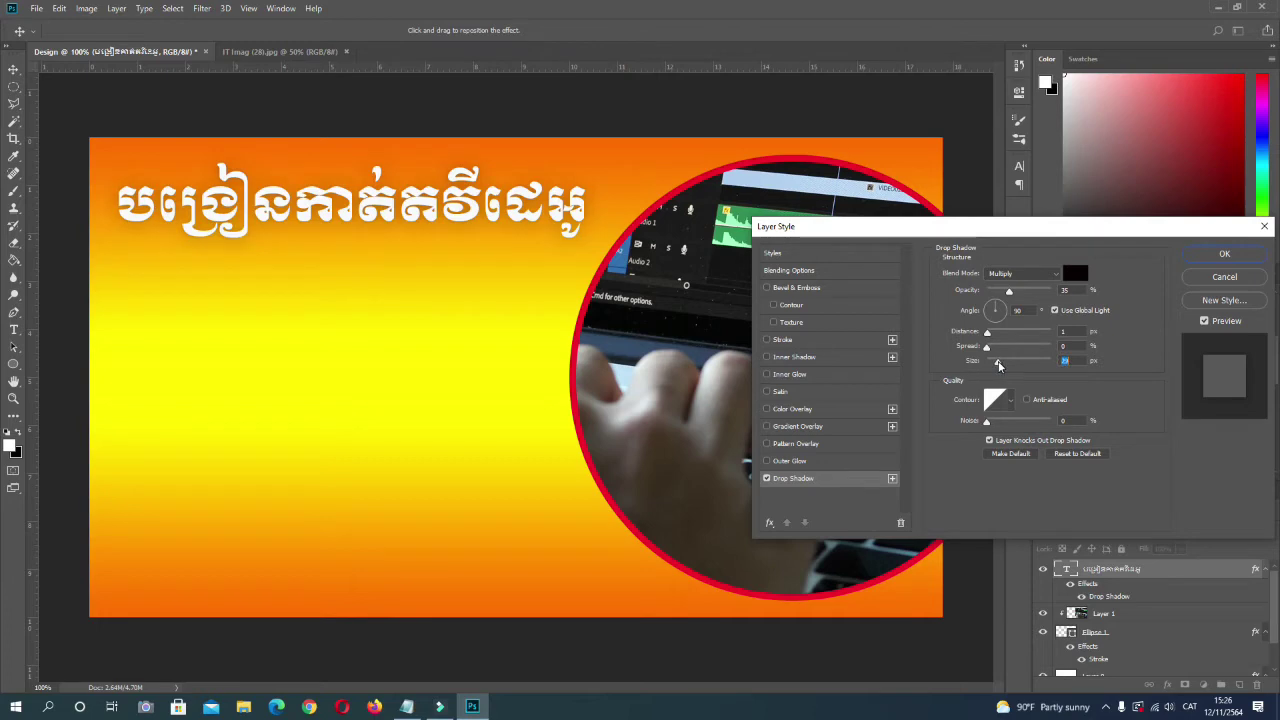
click(1200, 258)
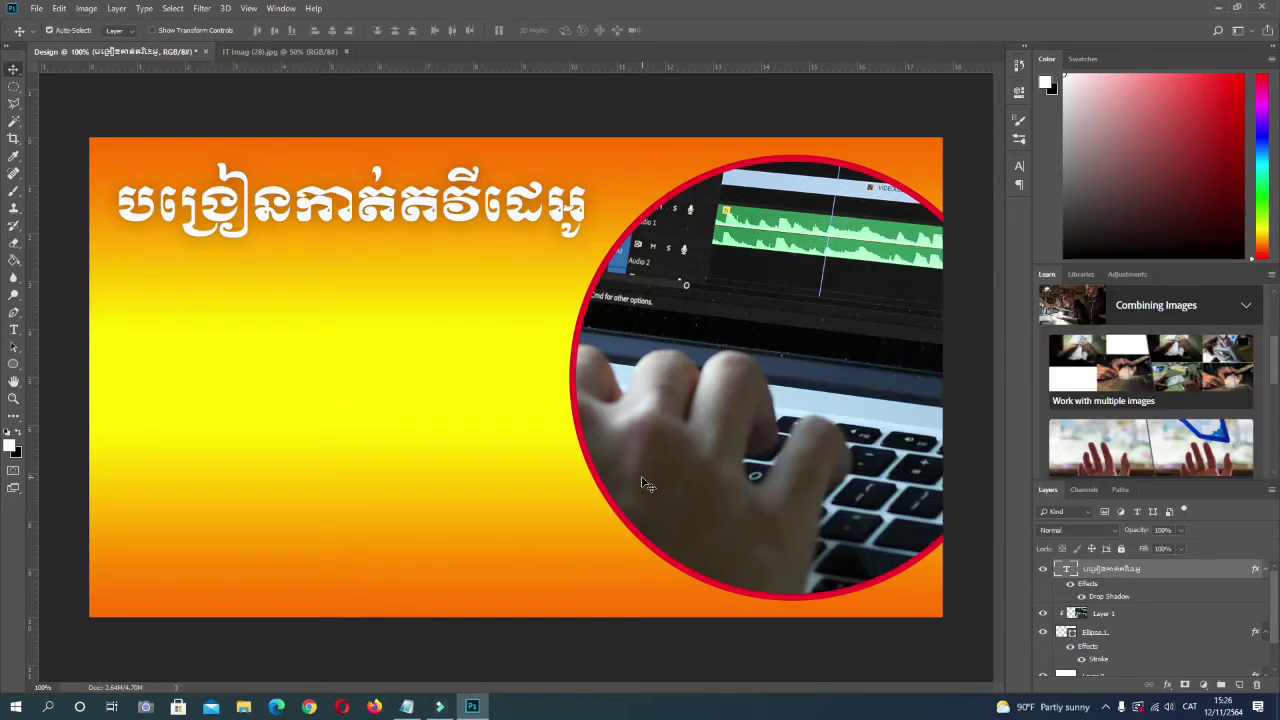
Create a text box below the title's left part, set to Khmer OS Bokor, 48 pt.
click(13, 329)
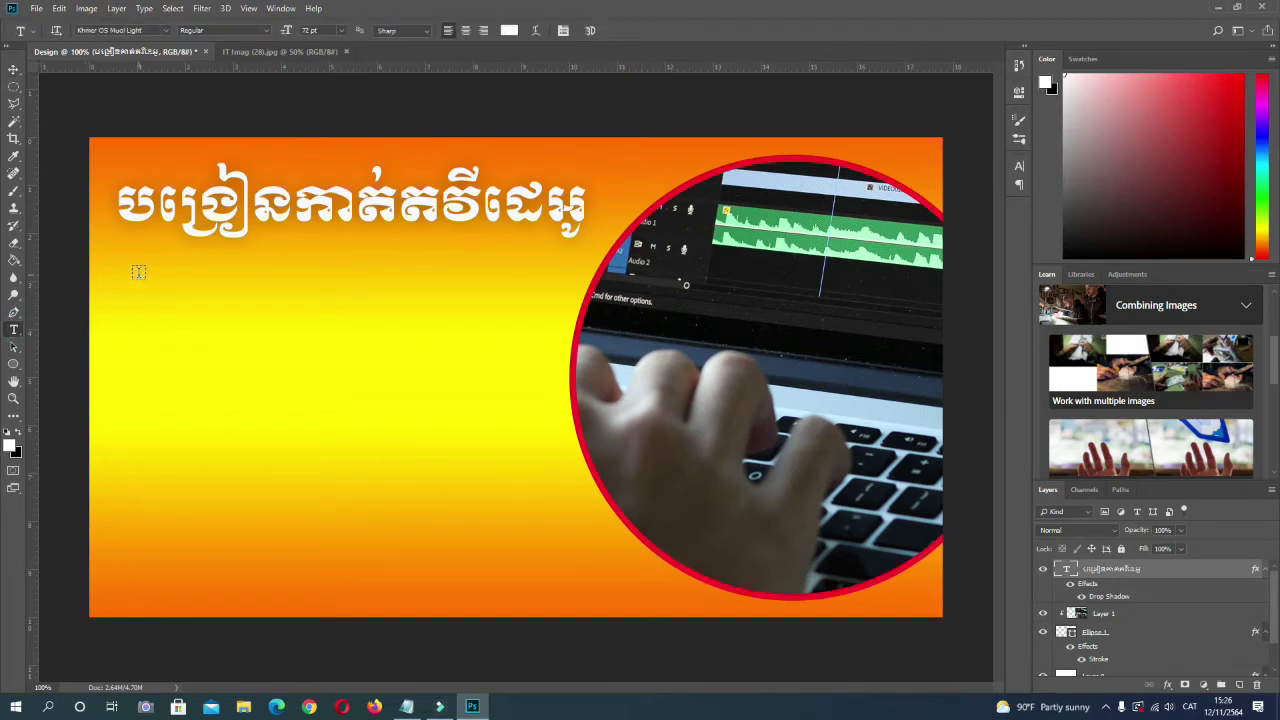
drag(140, 274, 356, 300)
click(166, 30)
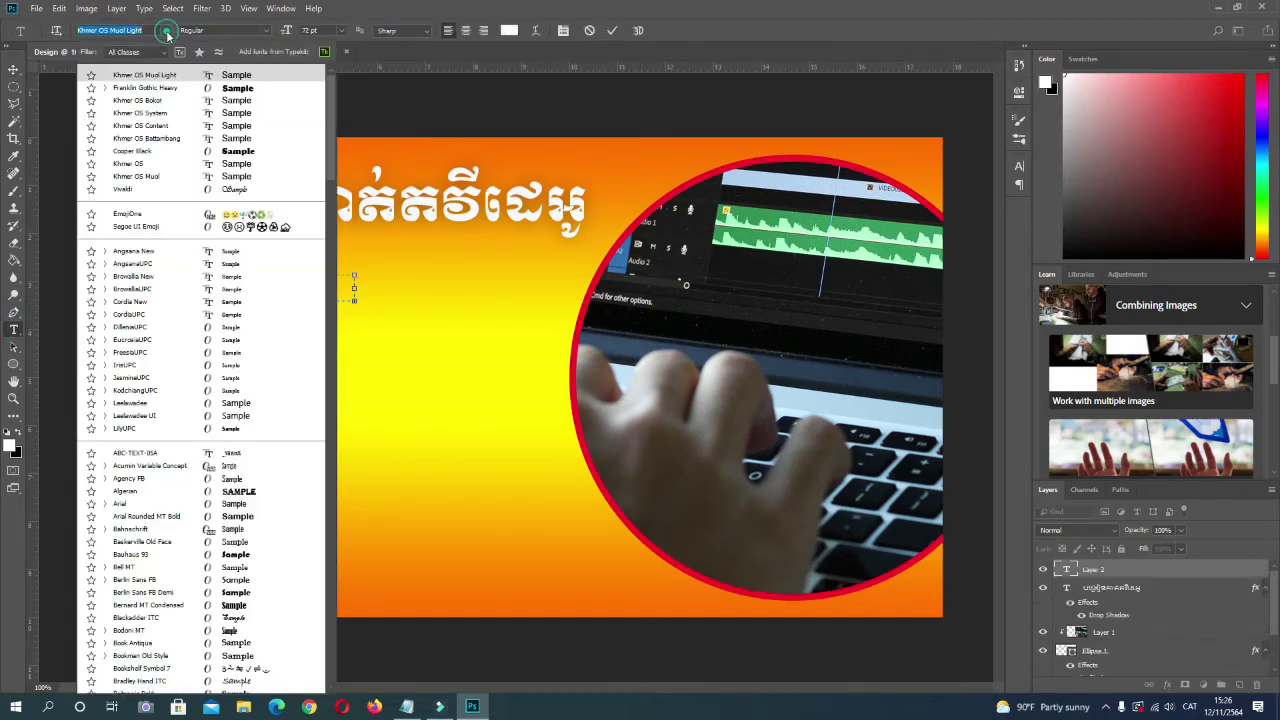
click(145, 100)
click(341, 30)
click(326, 183)
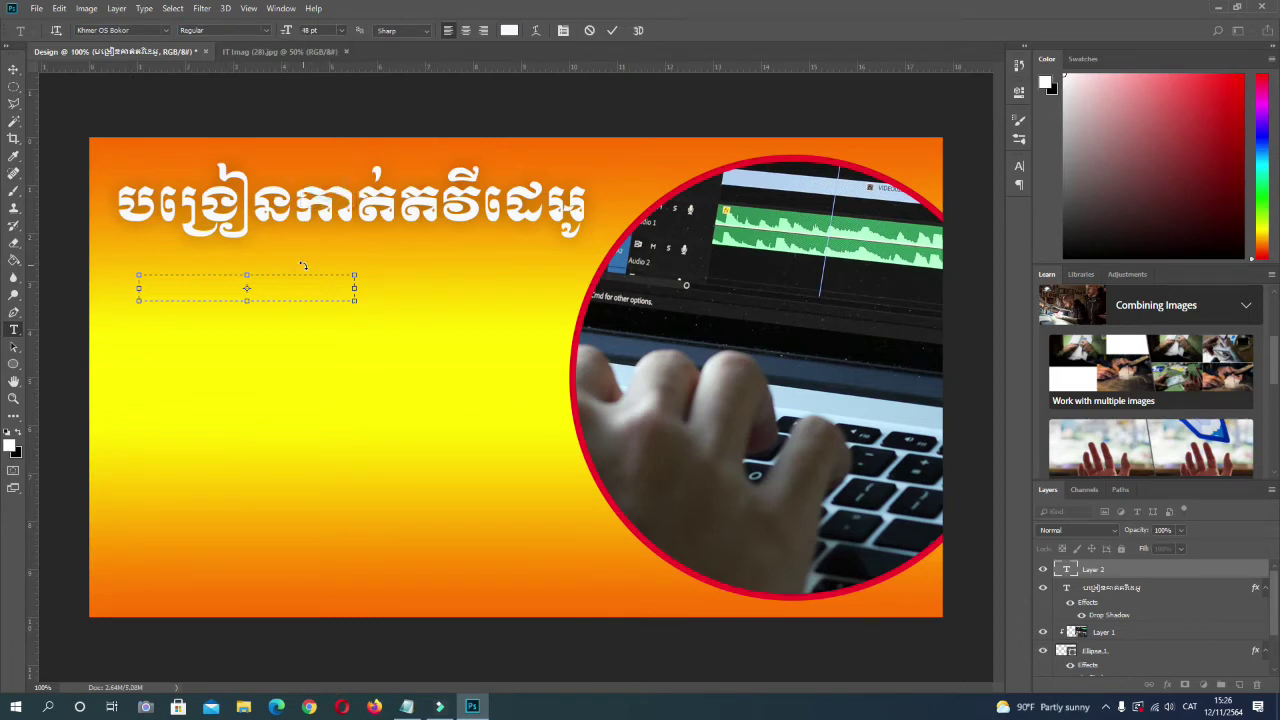
Enter the subheading "កម្មវិធីកាត់ត" in the text box below the title.
text(កម្មវិធី)
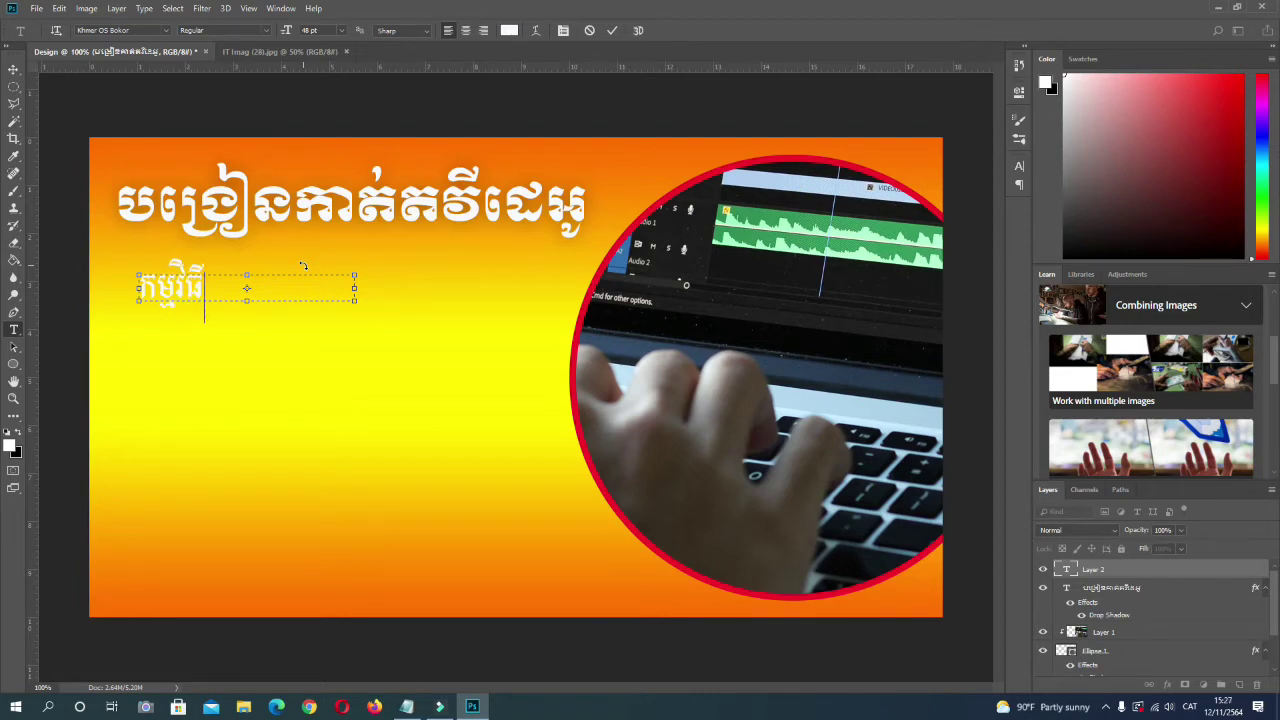
text(កាត់ត)
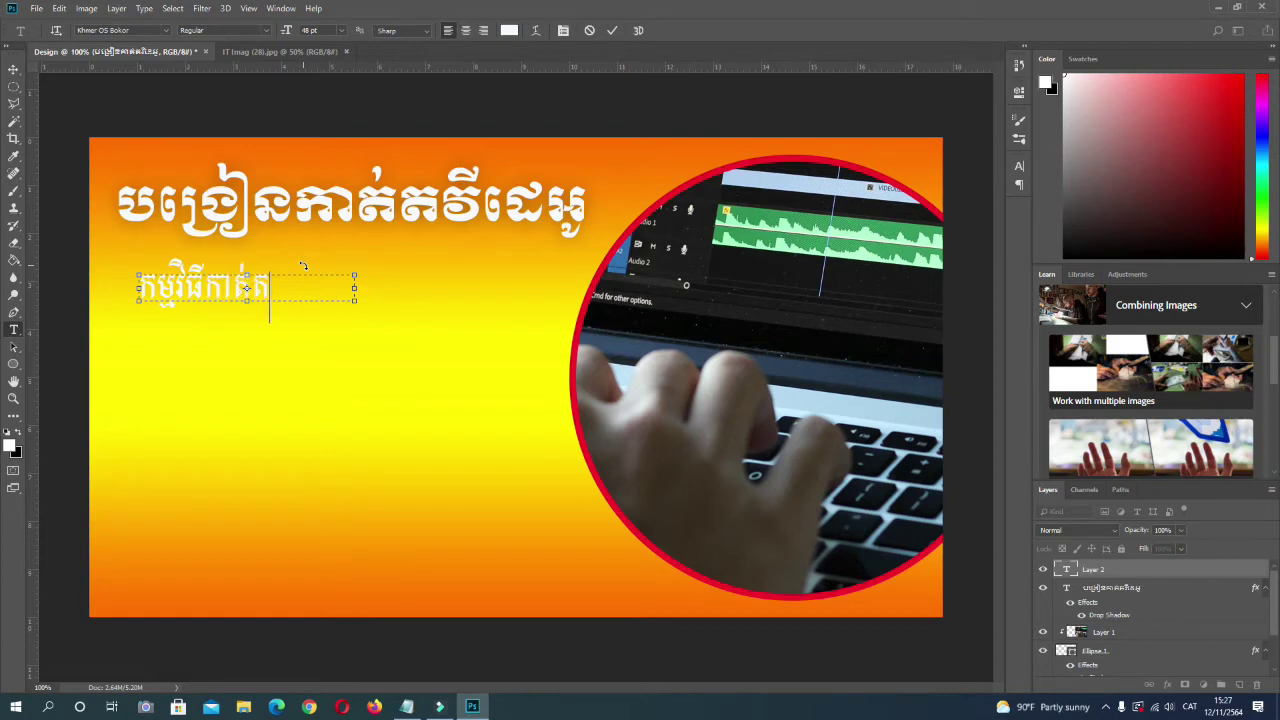
key(Delete)
Recolor the subheading text purple (#b307fb) and commit the text.
drag(146, 285, 270, 290)
click(509, 30)
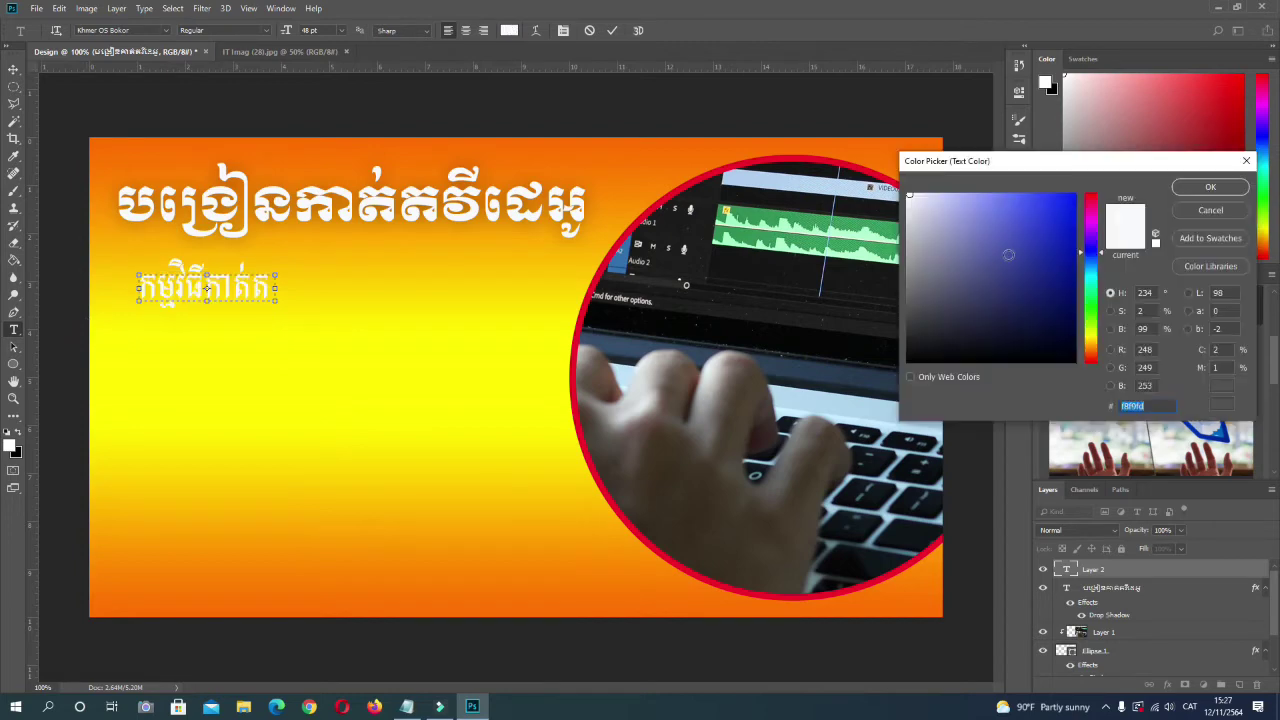
click(1071, 196)
drag(1092, 336, 1092, 232)
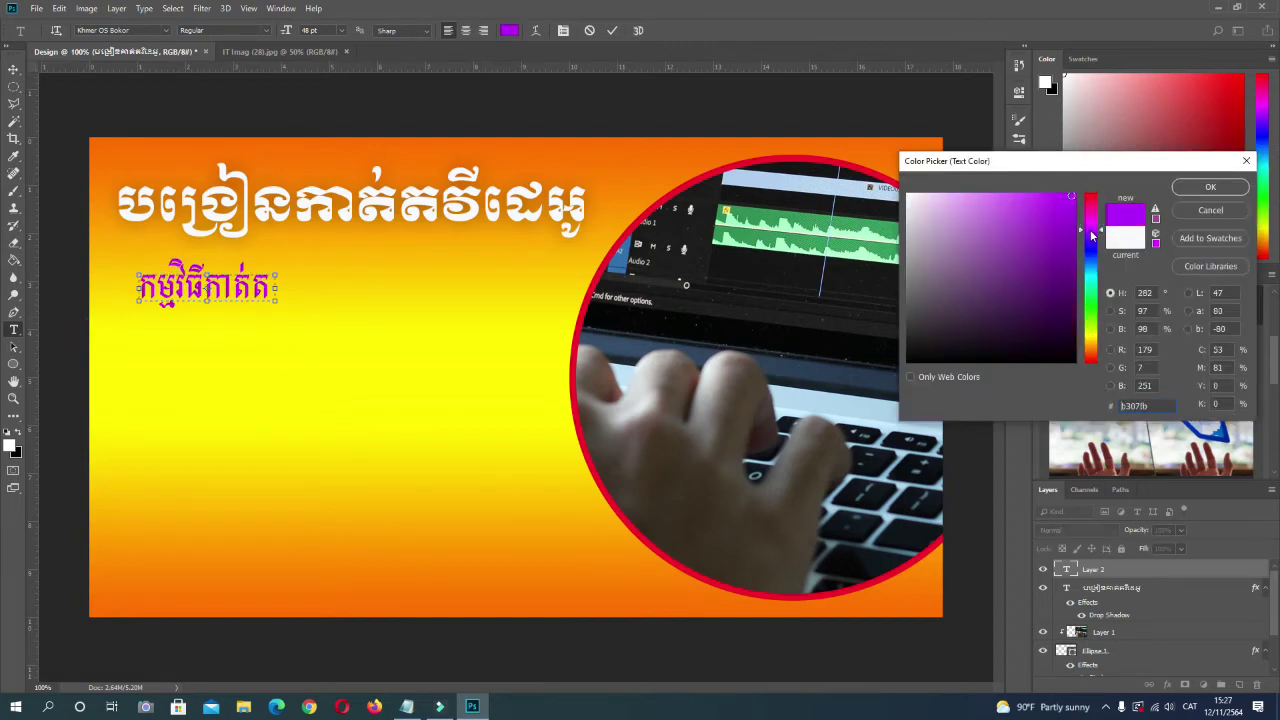
click(1208, 187)
key(ctrl+Return)
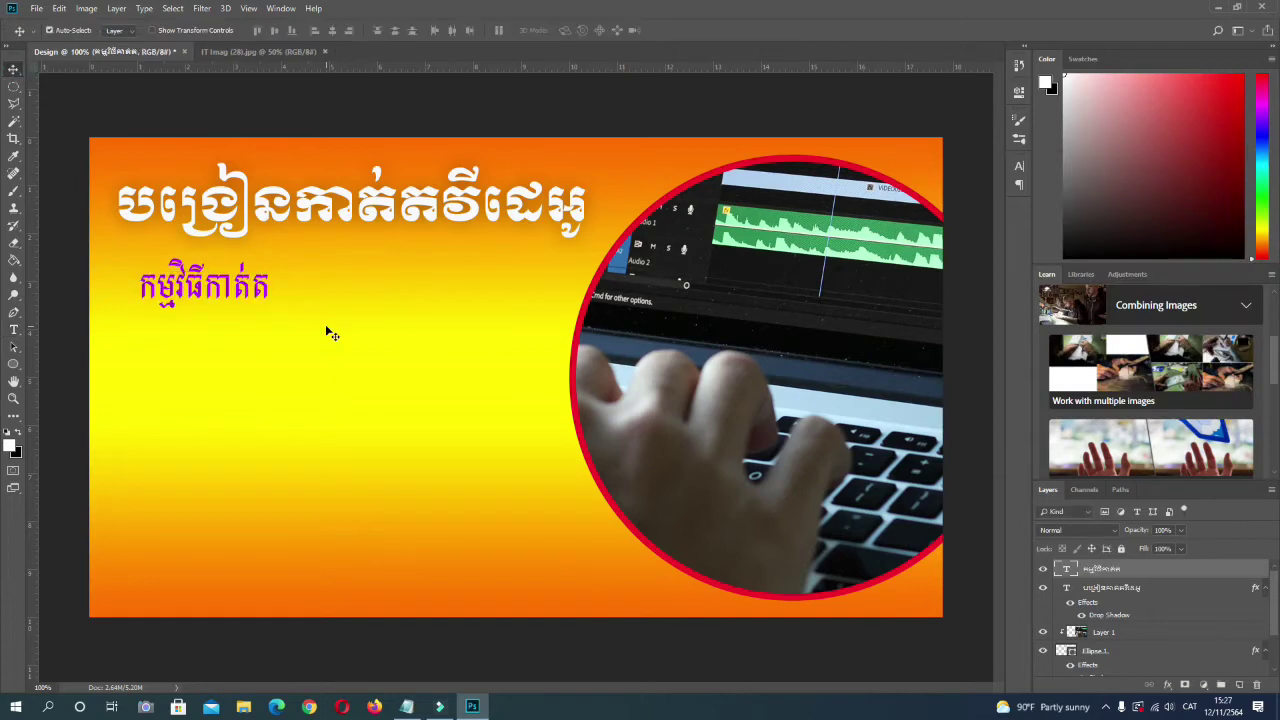
Create a text box under the purple subheading, set to Franklin Gothic Heavy, 36 pt.
click(14, 329)
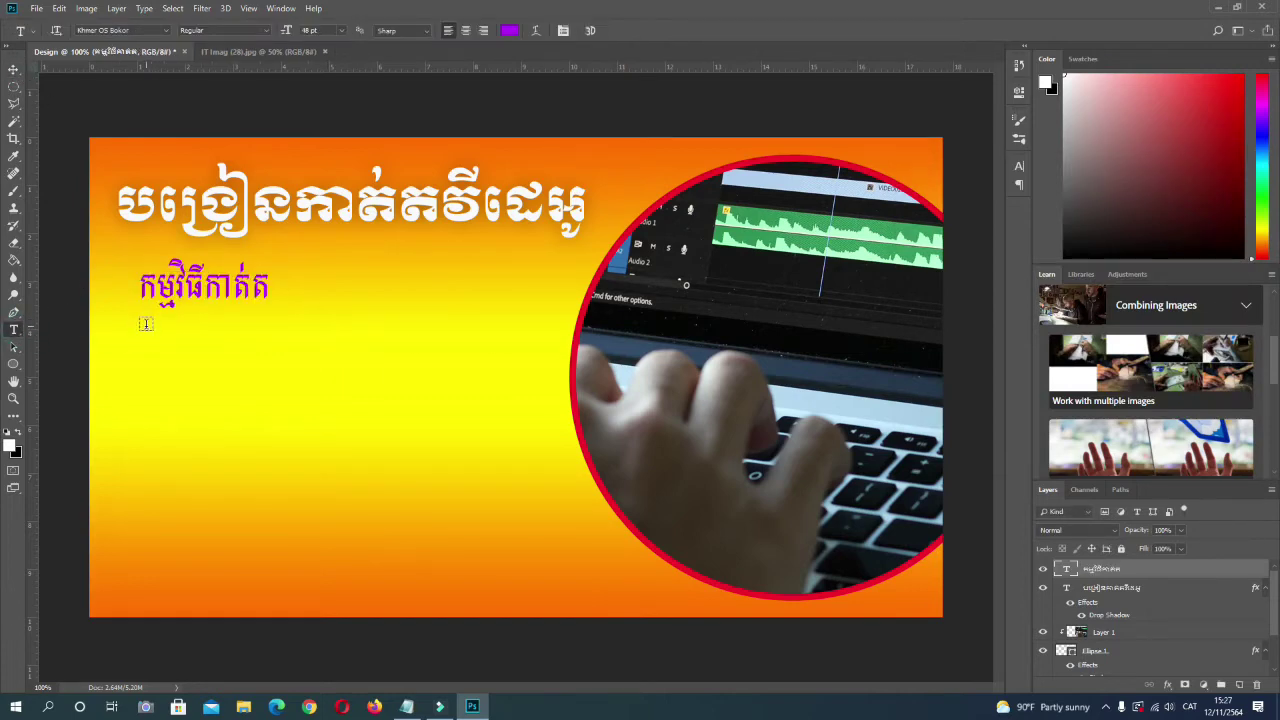
drag(146, 327, 314, 352)
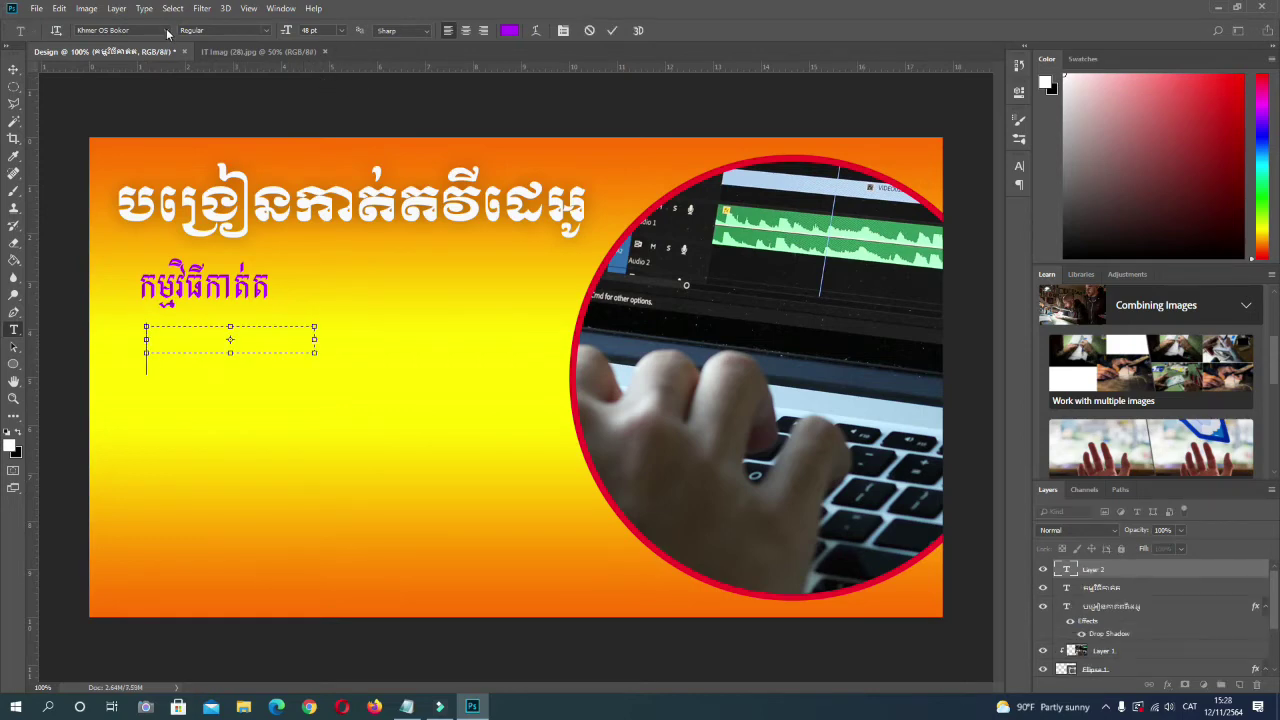
click(168, 31)
click(328, 68)
click(342, 31)
click(318, 165)
Enter "1. KINEMASTER" as the first list line and widen the text box beyond it.
text(1)
key(alt+shift)
text(. KINEMAST)
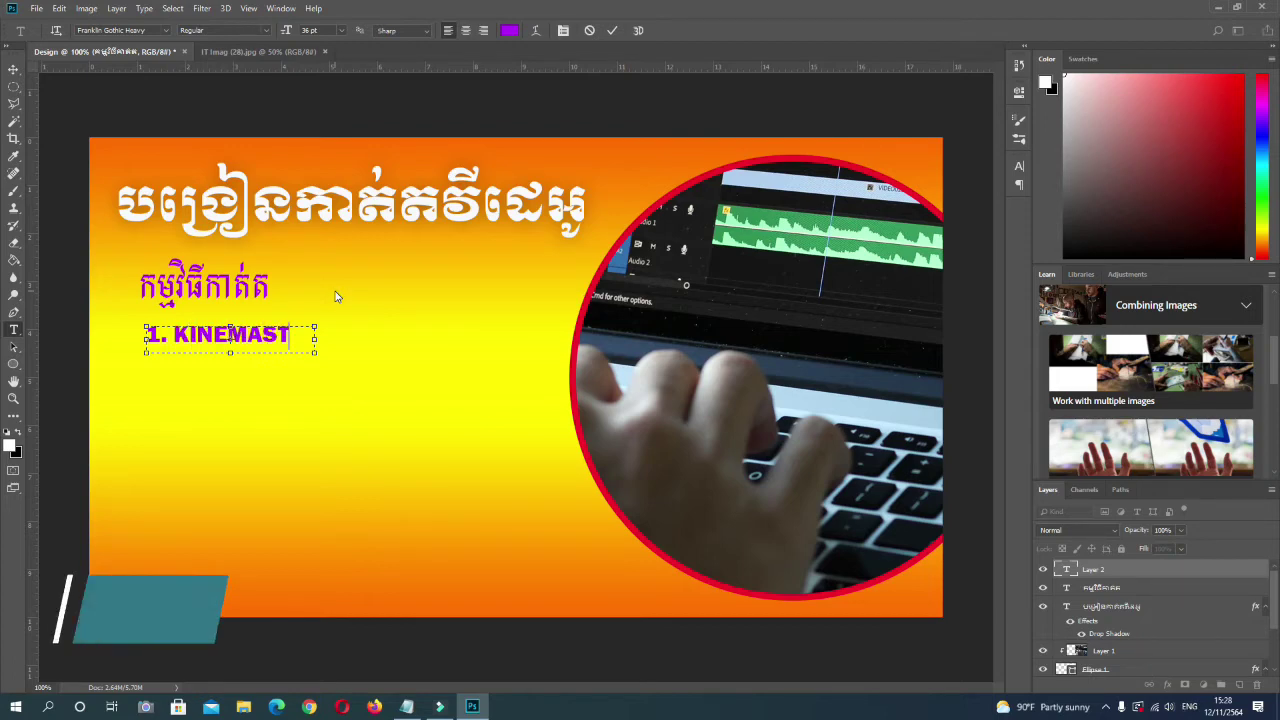
key(ctrl+z)
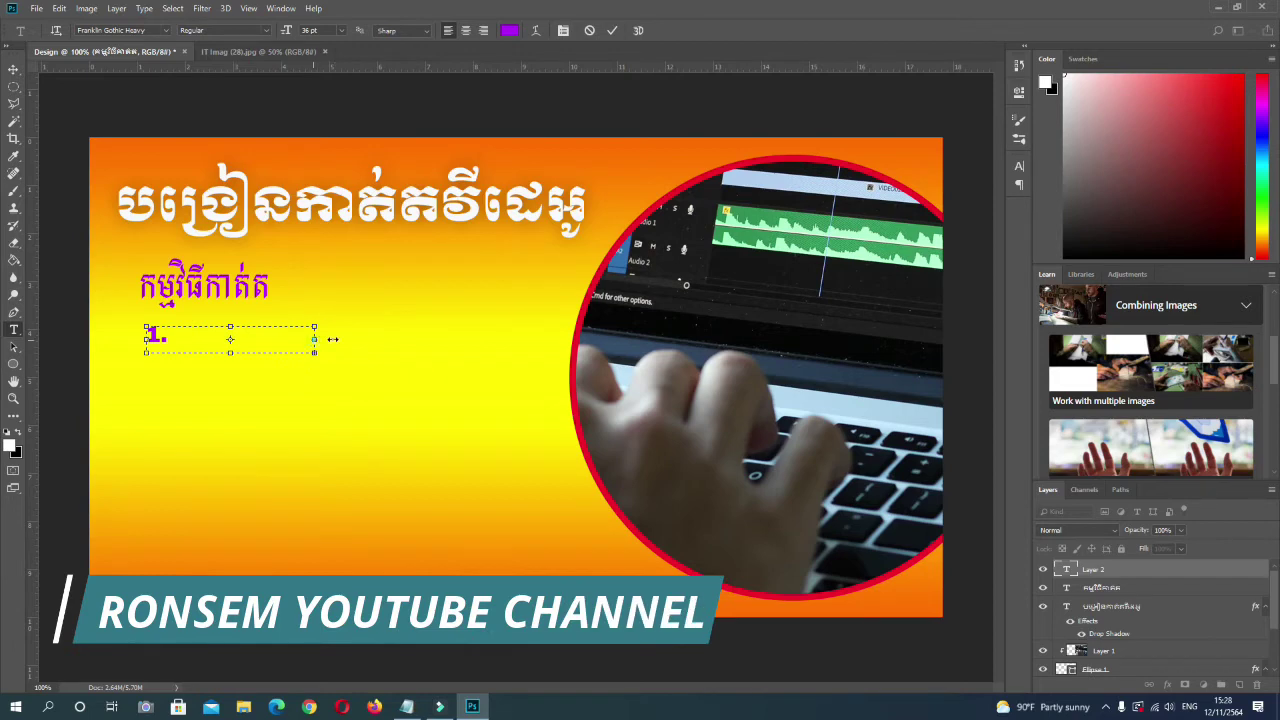
text(KINEMASTER)
Set the font size of the "1. KINEMASTER" line to 30 pt.
key(shift+Left)
key(shift+Left)
key(shift+Left)
key(shift+Left)
key(shift+Left)
key(shift+Left)
key(shift+Left)
key(shift+Left)
key(shift+Left)
key(shift+Left)
key(shift+Left)
key(shift+Left)
key(shift+Left)
click(341, 30)
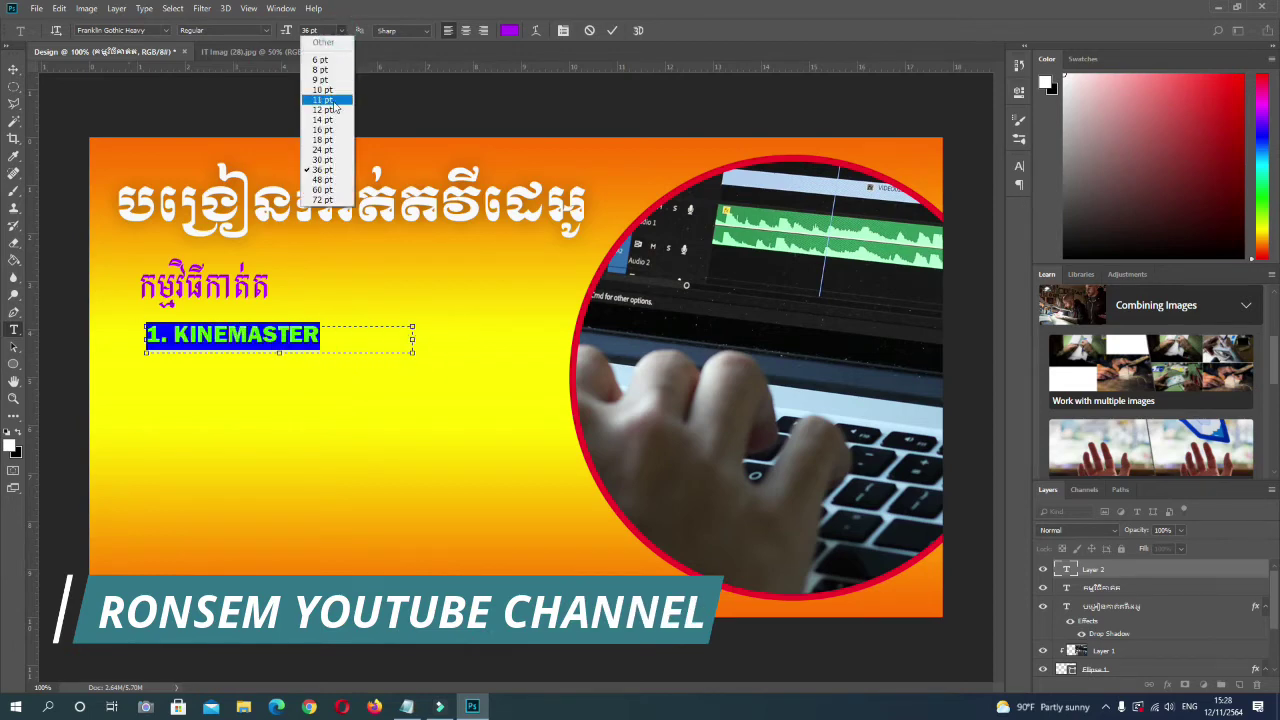
click(328, 143)
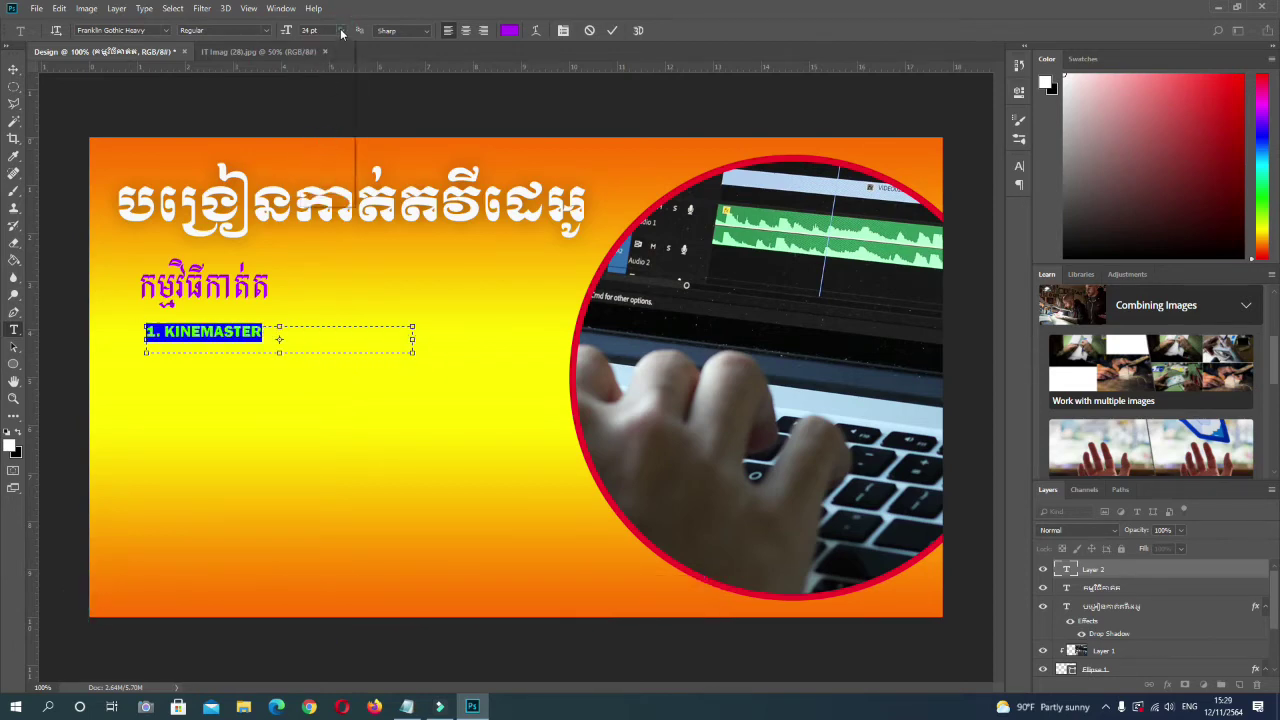
click(341, 30)
click(328, 155)
click(329, 343)
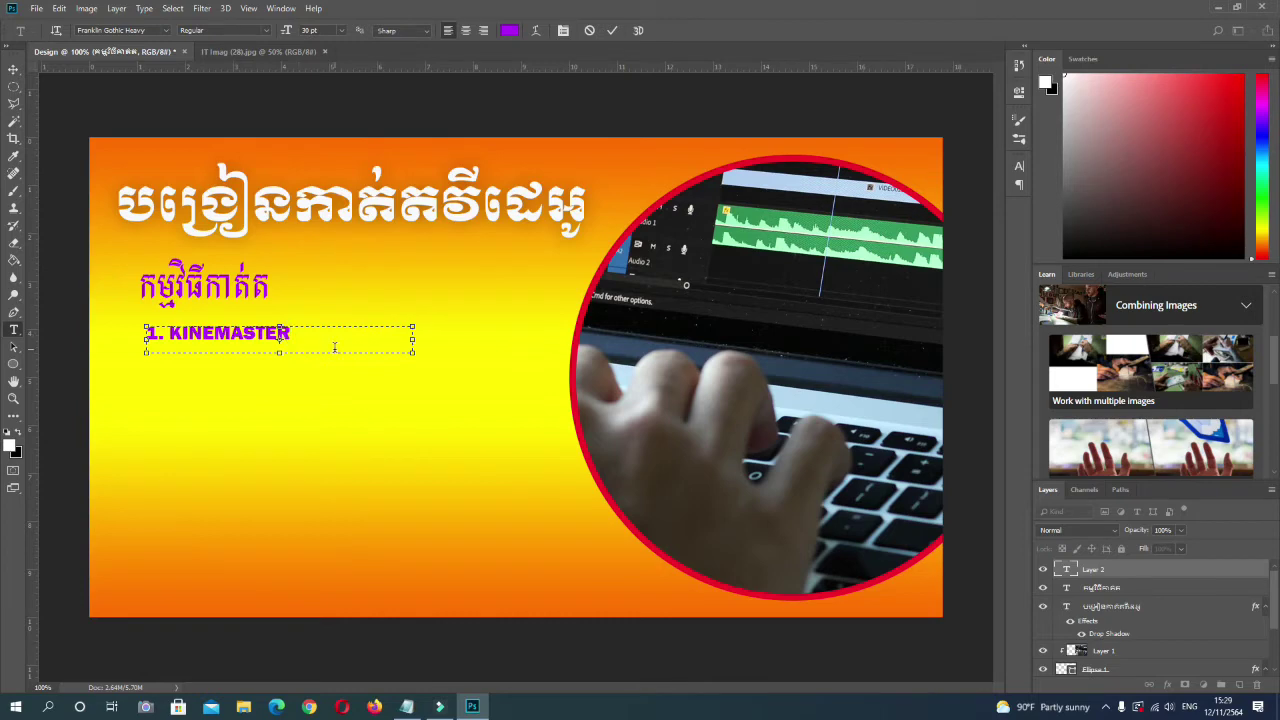
Extend the list's text box downward and add the lines "2. CATASIA" and "3. WONDERSHARE FILMORA".
drag(281, 355, 281, 448)
text(CATASIA)
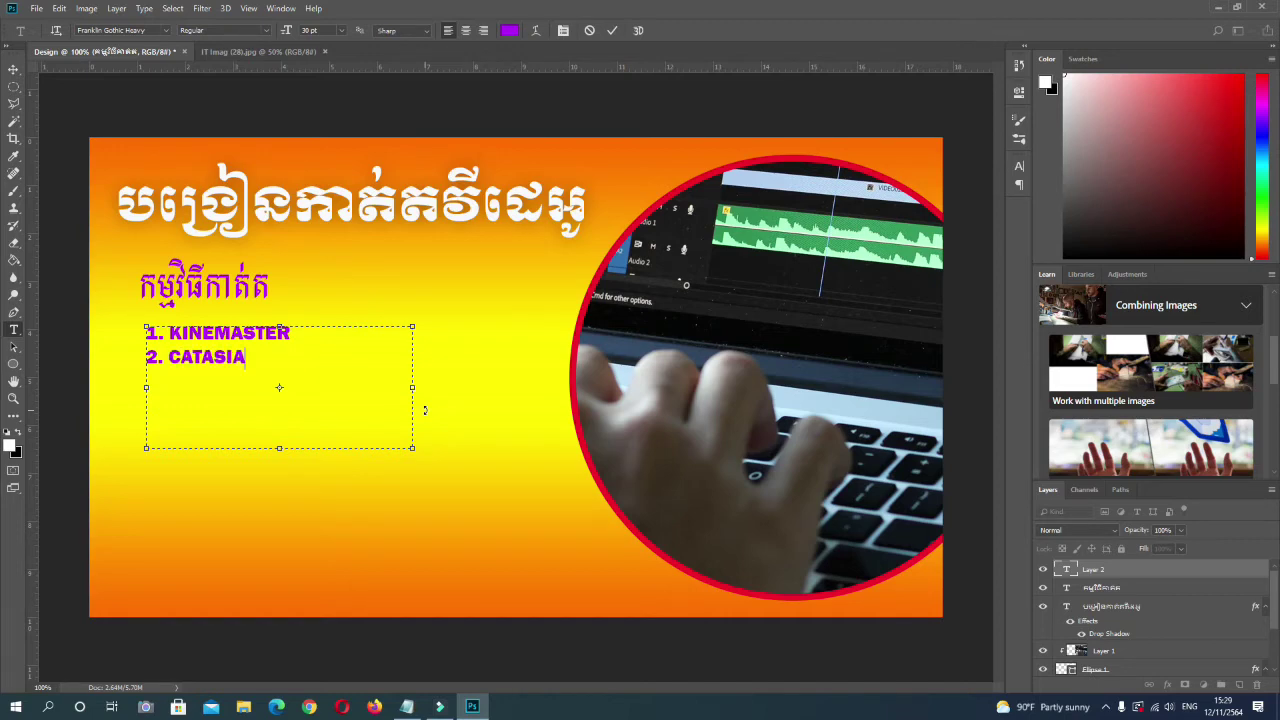
key(Return)
text(3. )
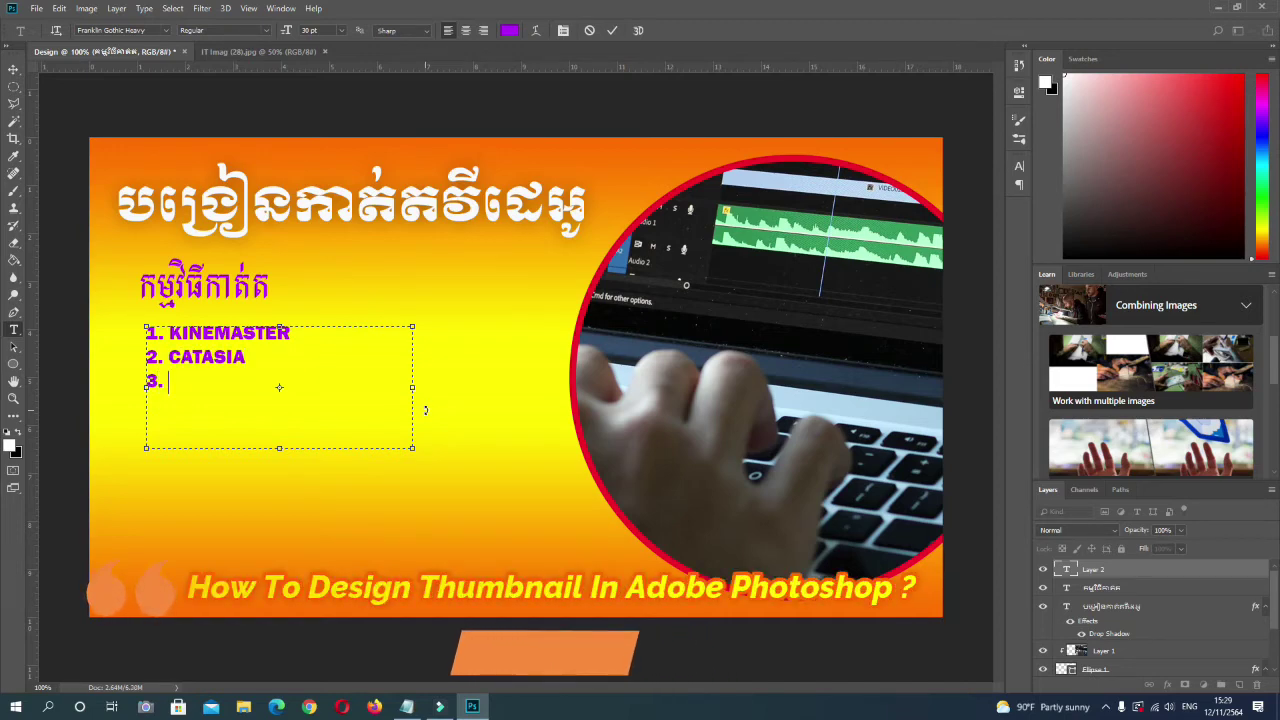
text(WONDERSHARE)
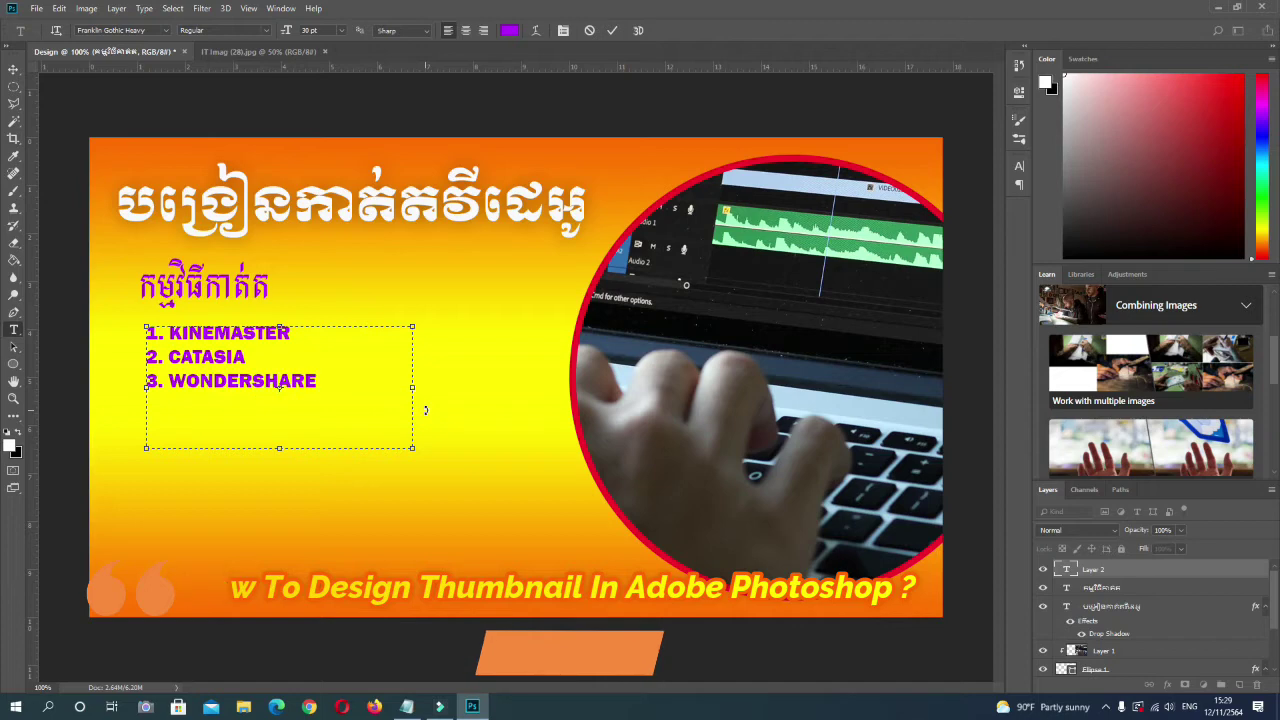
text( FILMORA)
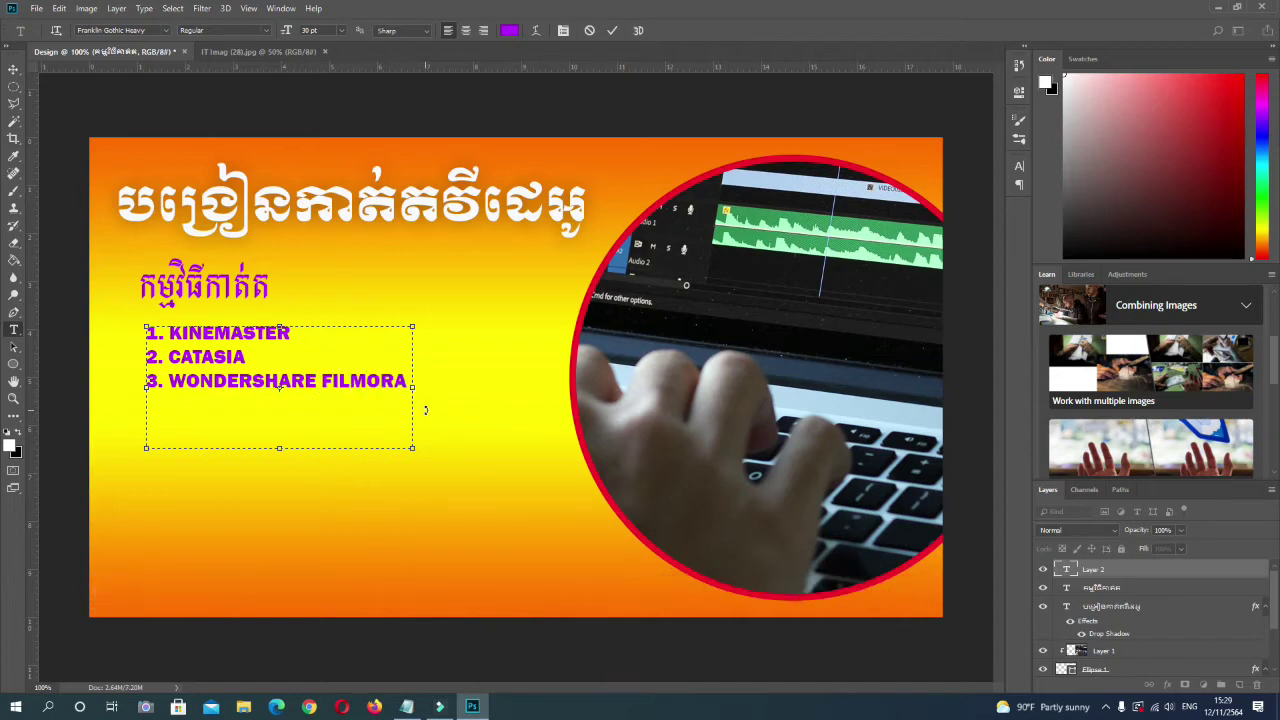
Shrink the list's text box to its three lines and move the list and the purple subheading slightly up.
drag(279, 447, 290, 399)
click(14, 68)
drag(297, 345, 297, 336)
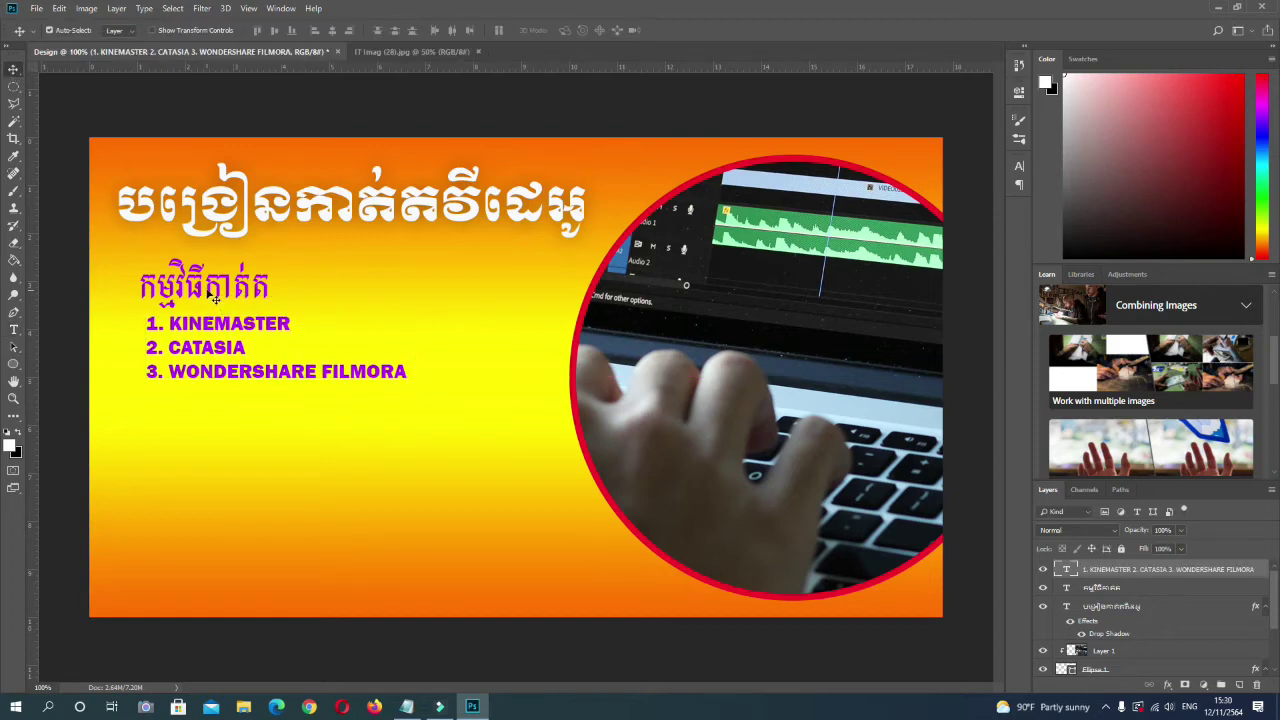
drag(347, 369, 347, 360)
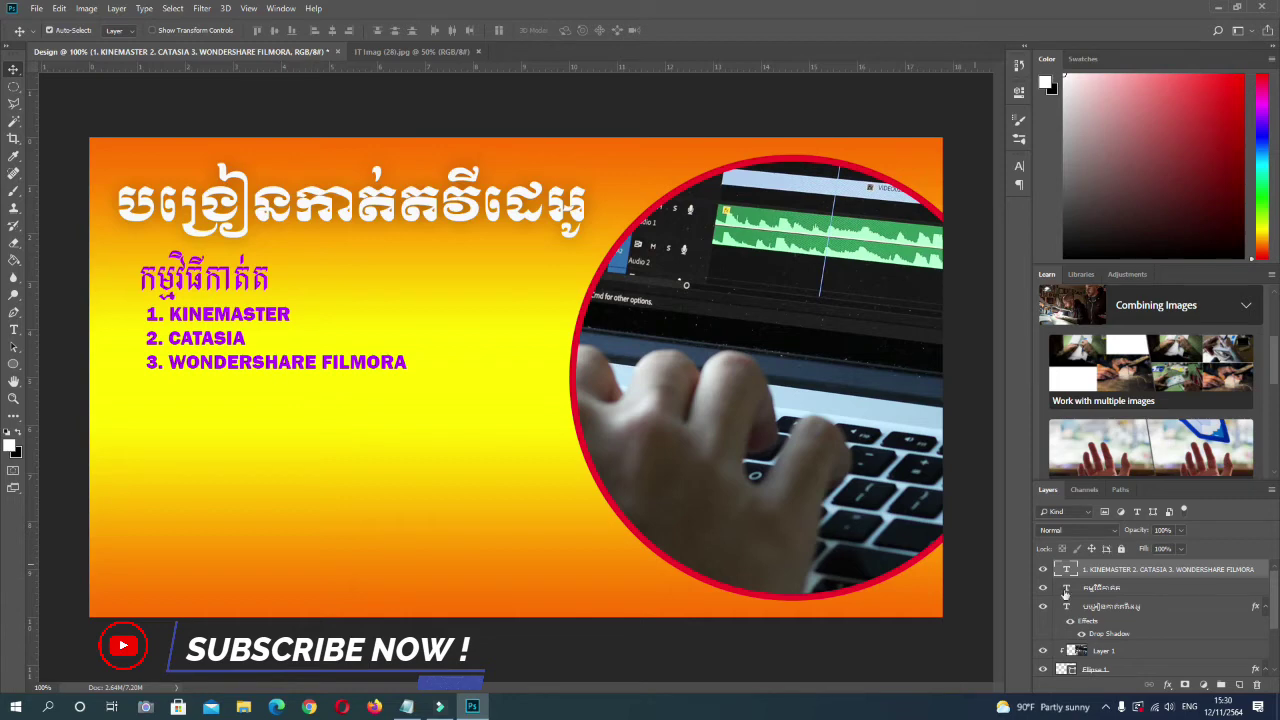
Recolor the whole three-line software list blue and commit the text.
double_click(258, 366)
click(509, 30)
mouse_move(1095, 262)
mouse_down()
mouse_move(1093, 284)
mouse_move(1092, 261)
mouse_up()
click(1210, 187)
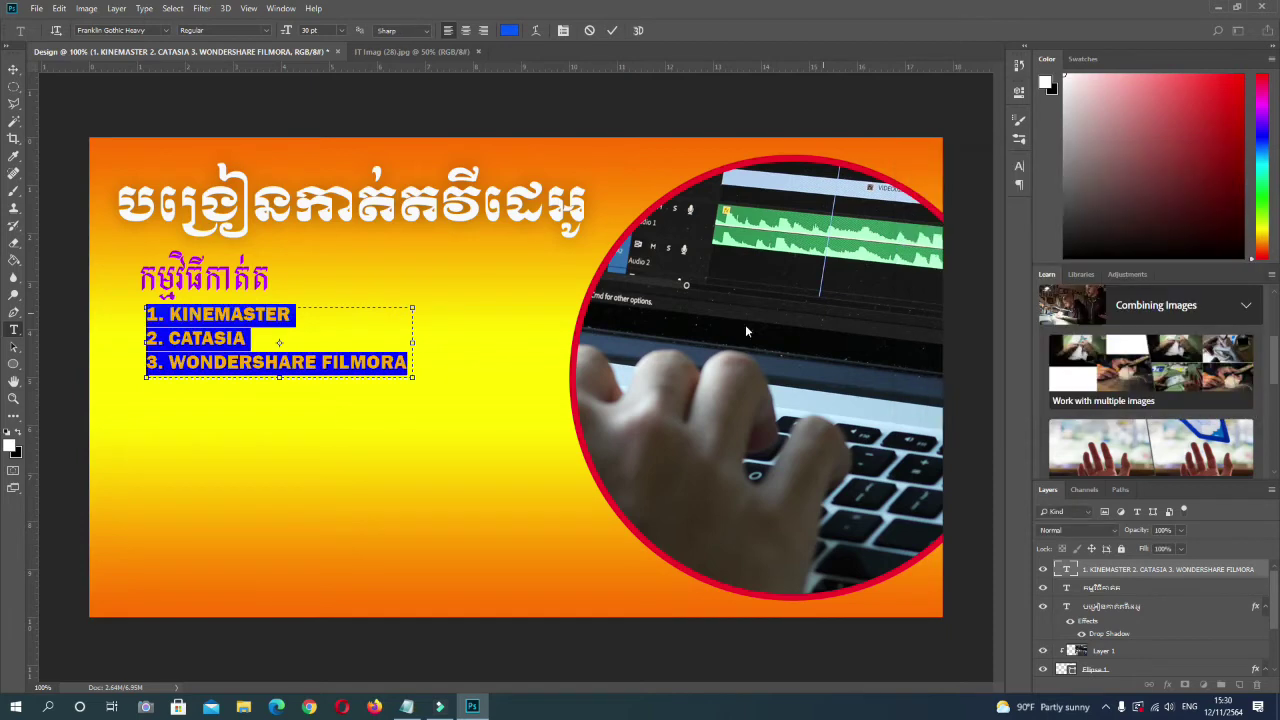
click(14, 69)
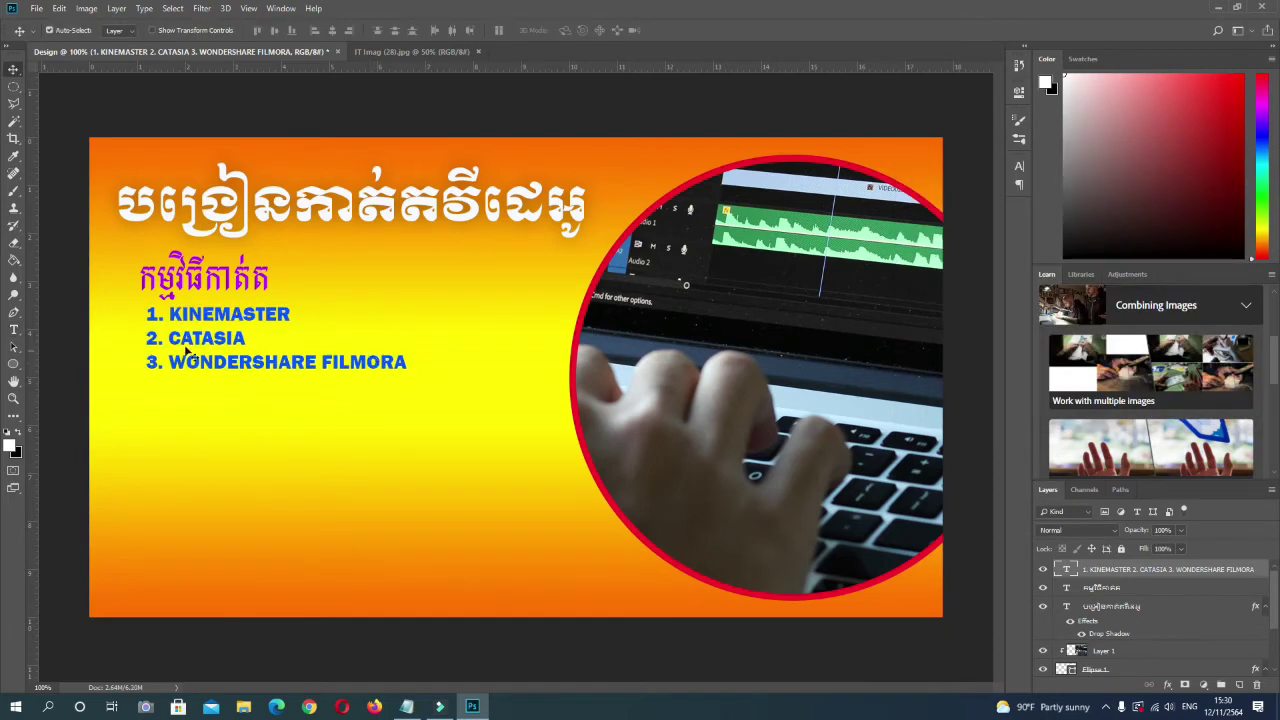
Add the text "ទំនាក់ទំនង" below the list in Khmer OS Bokor, 30 pt, and shrink its box to fit.
click(14, 330)
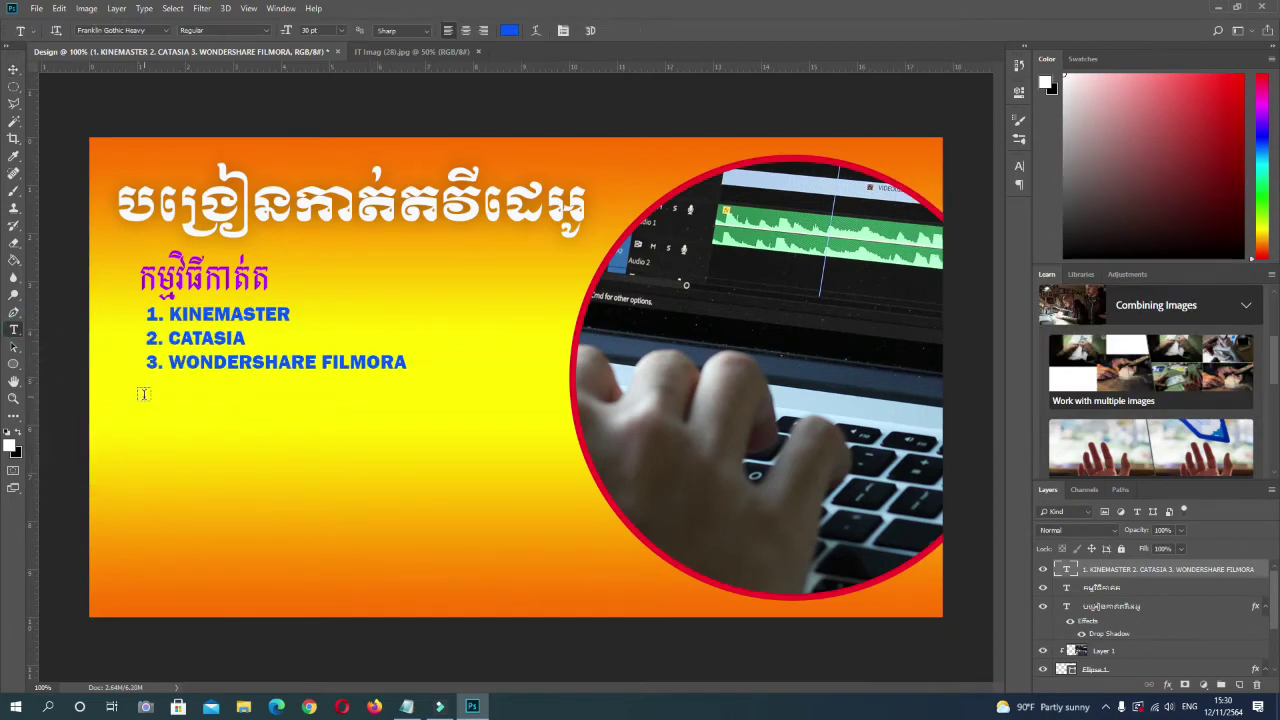
drag(143, 394, 312, 430)
click(163, 31)
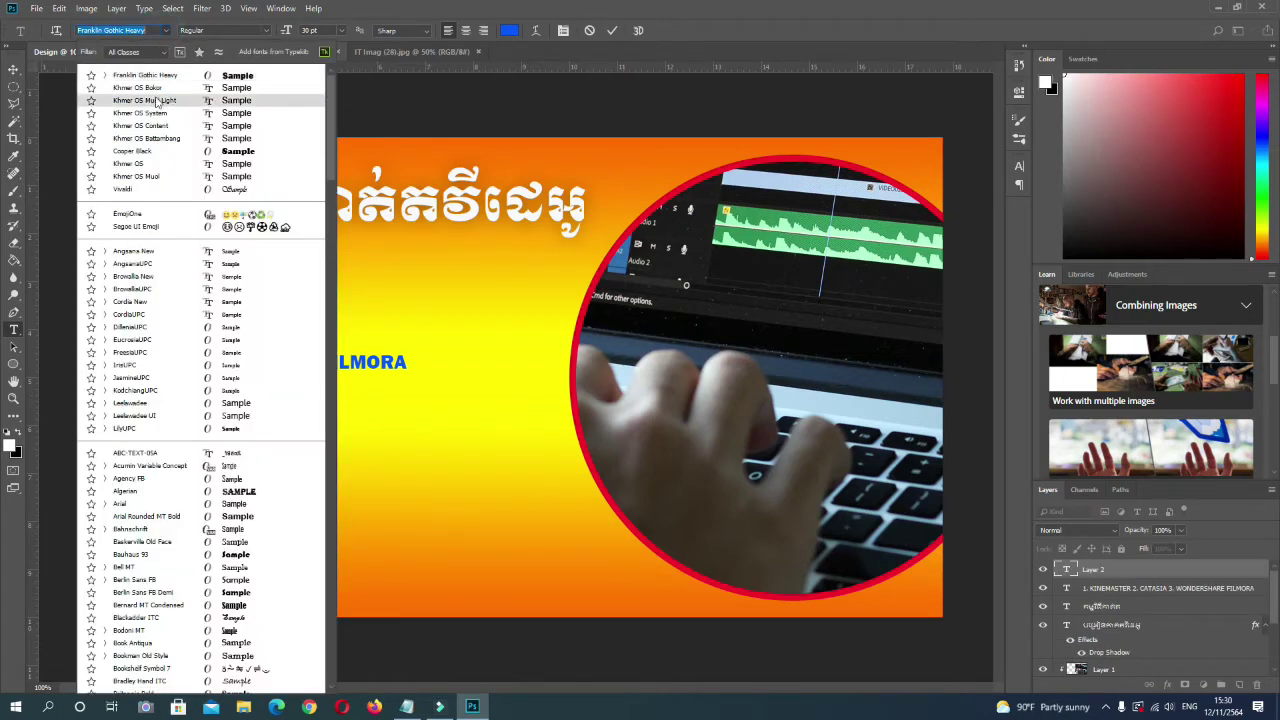
click(145, 88)
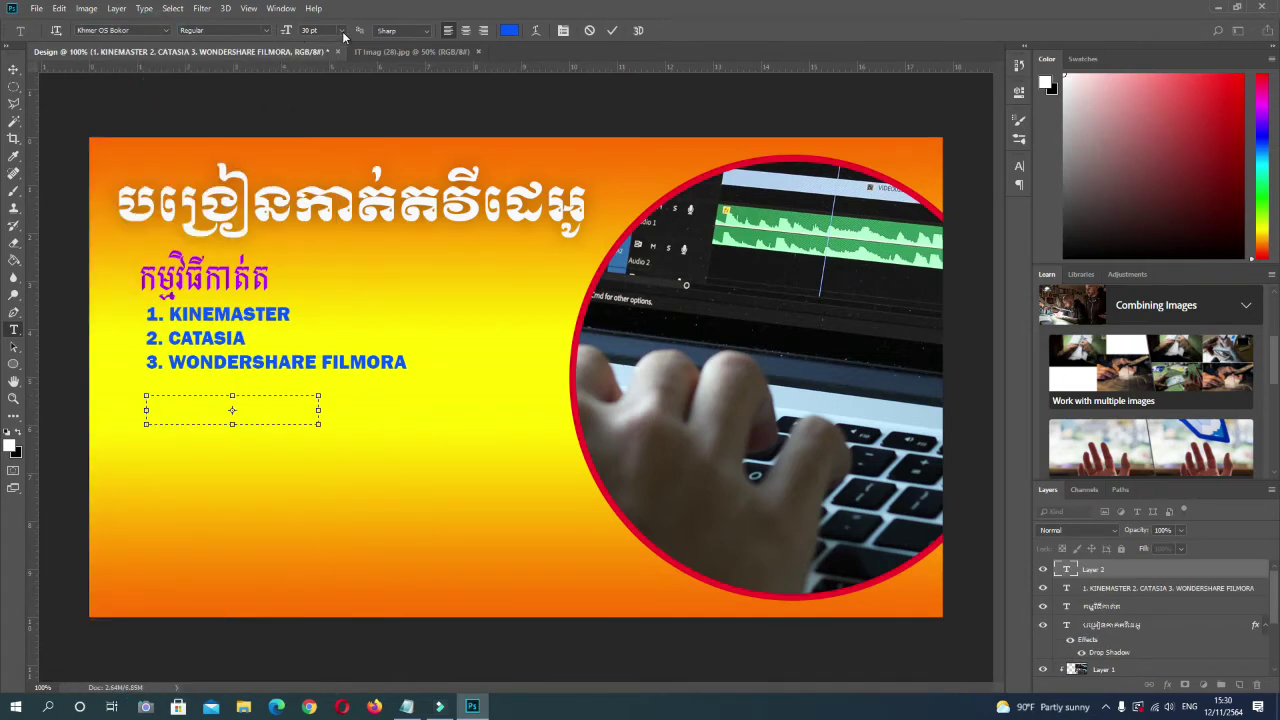
click(342, 32)
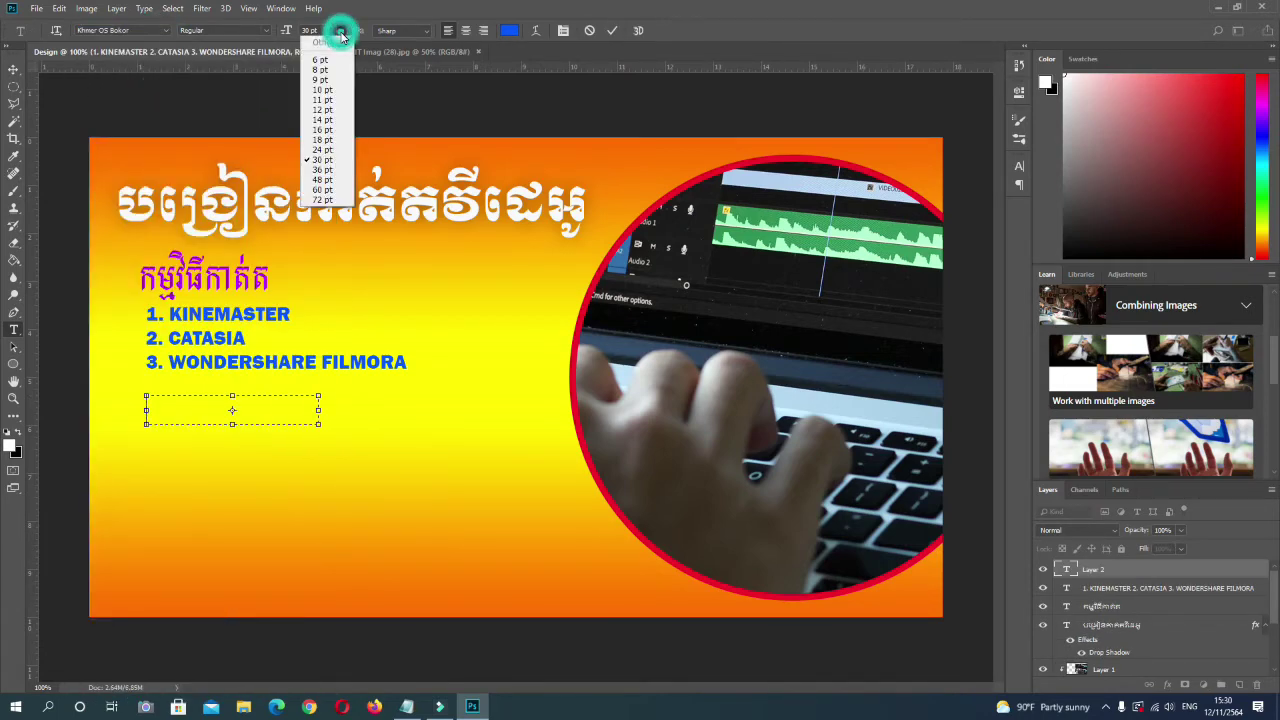
click(322, 160)
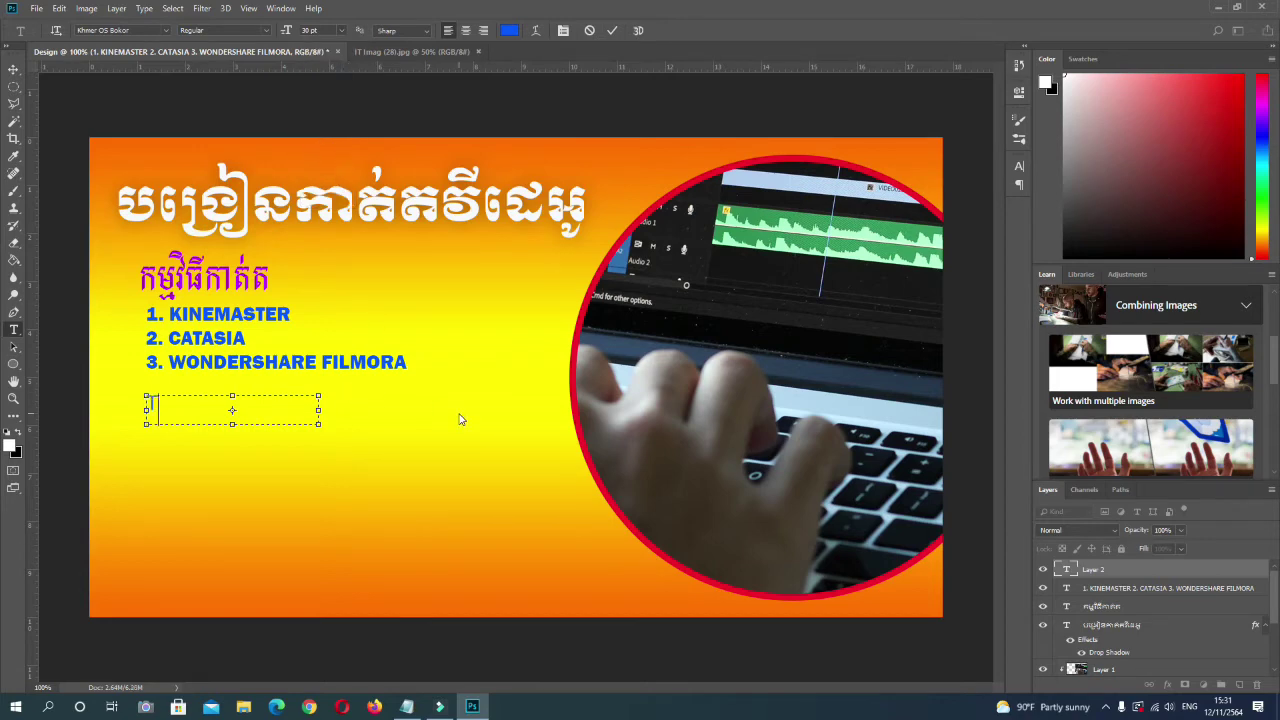
text(ឌីនាក់ទំនង)
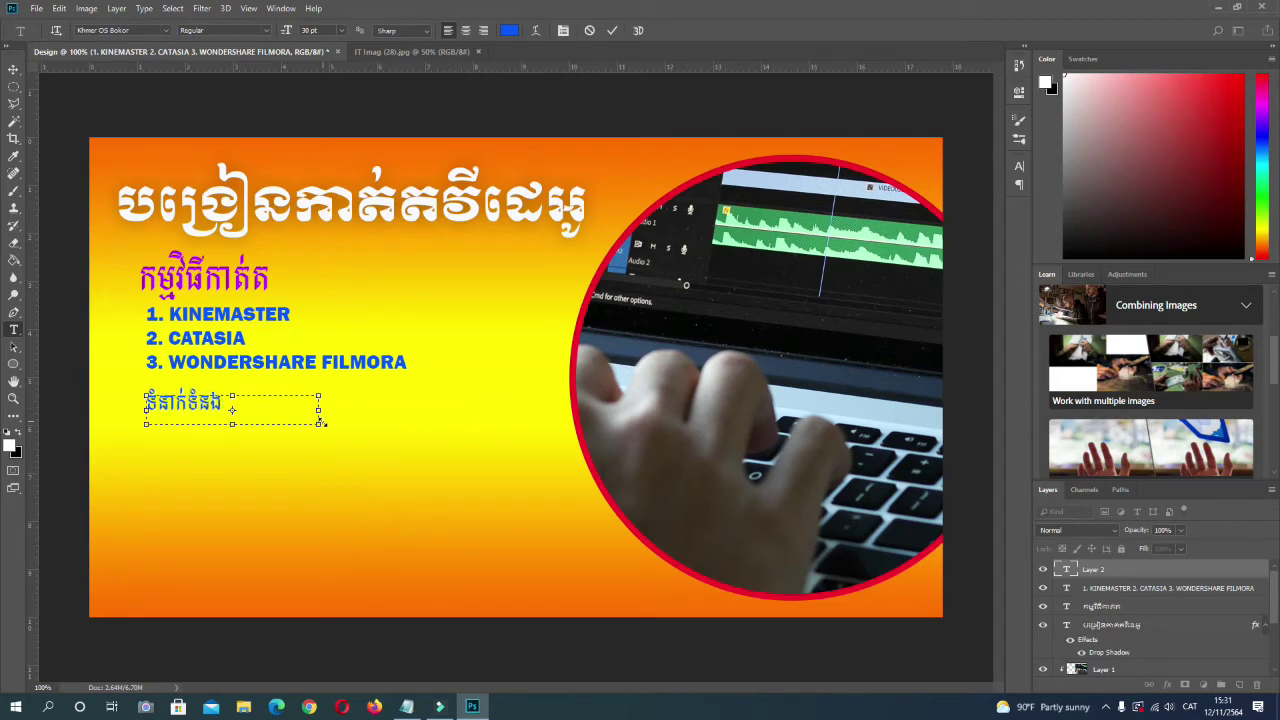
drag(320, 425, 232, 411)
Recolor the contact heading "ទំនាក់ទំនង" purple and commit the text.
key(ctrl+a)
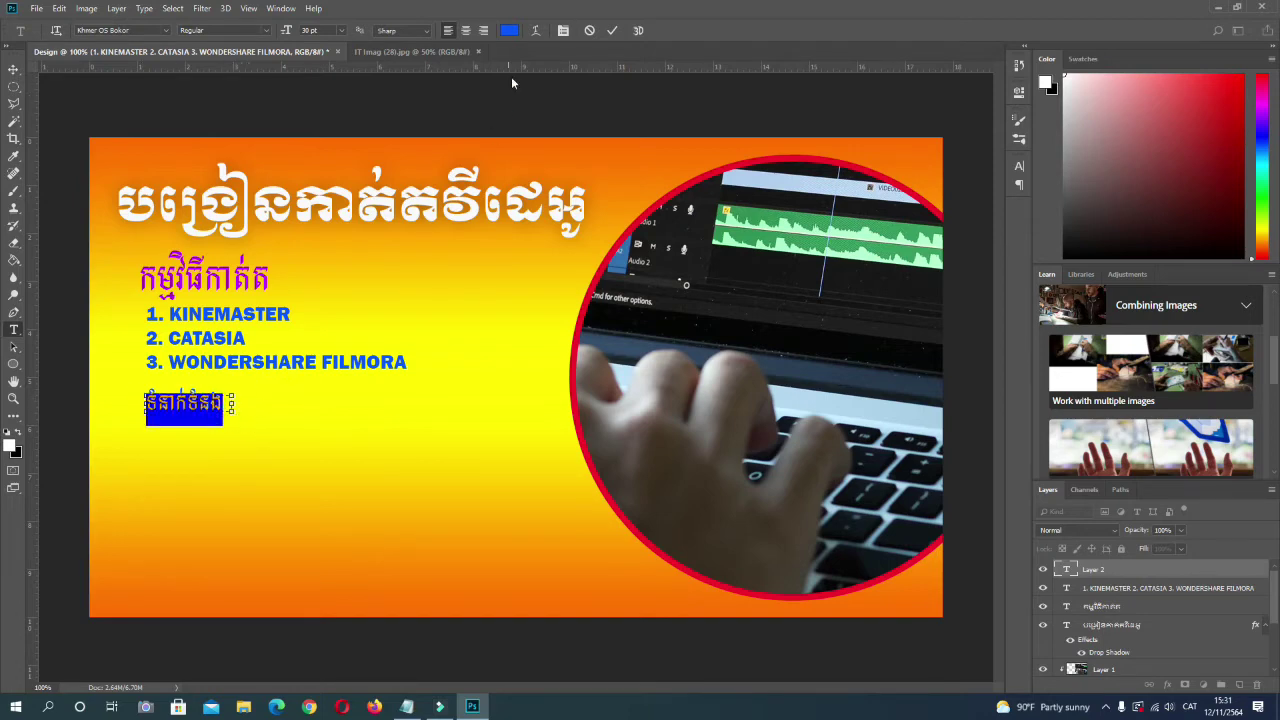
click(509, 30)
click(910, 194)
click(1091, 251)
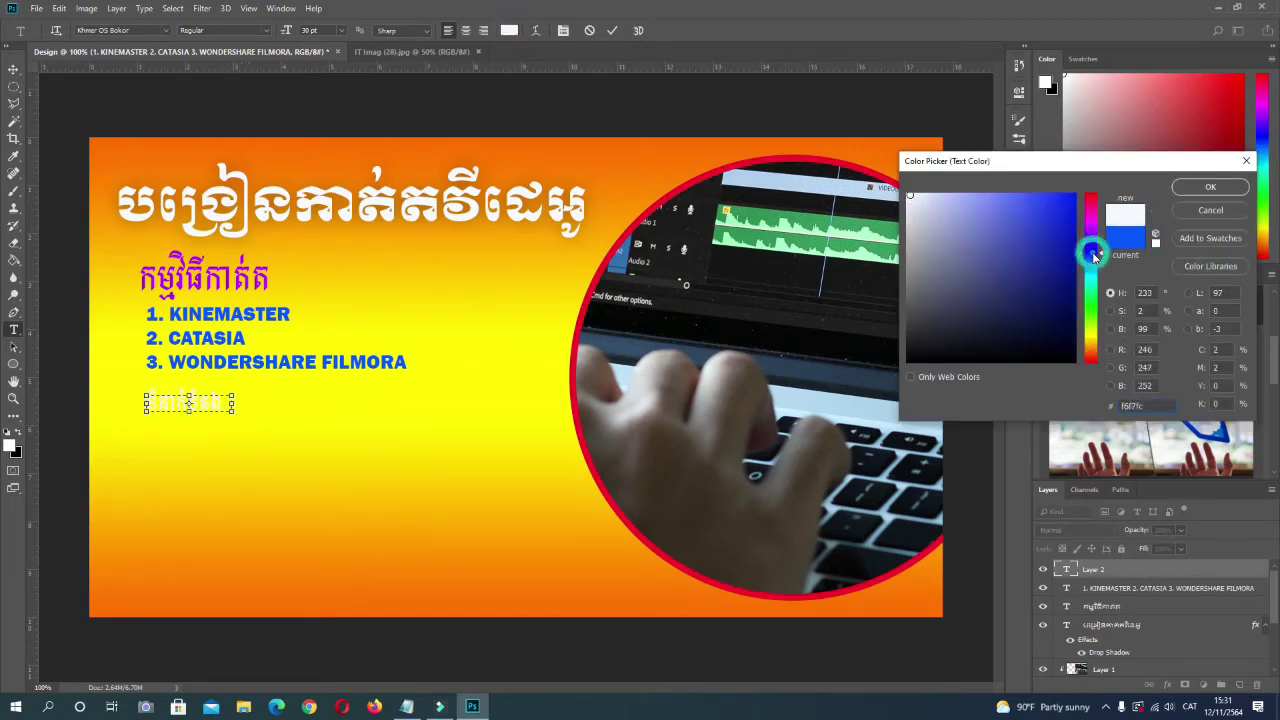
click(1072, 198)
click(1093, 356)
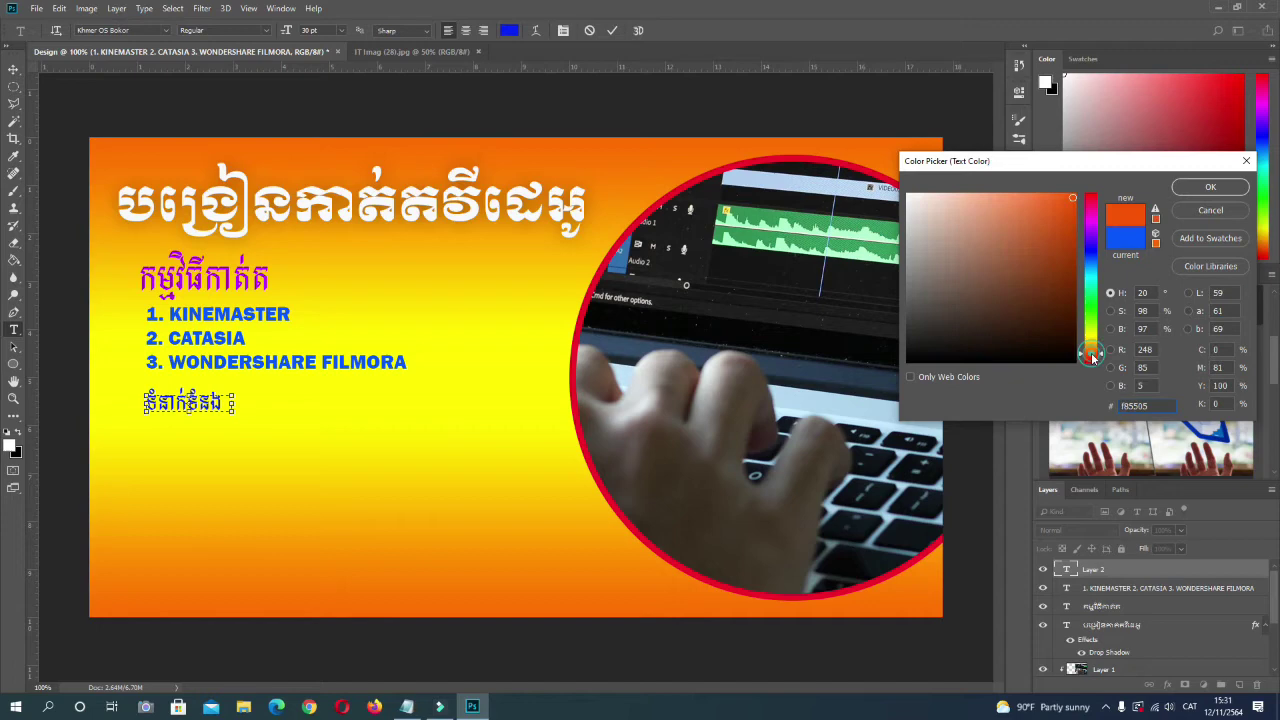
click(1095, 280)
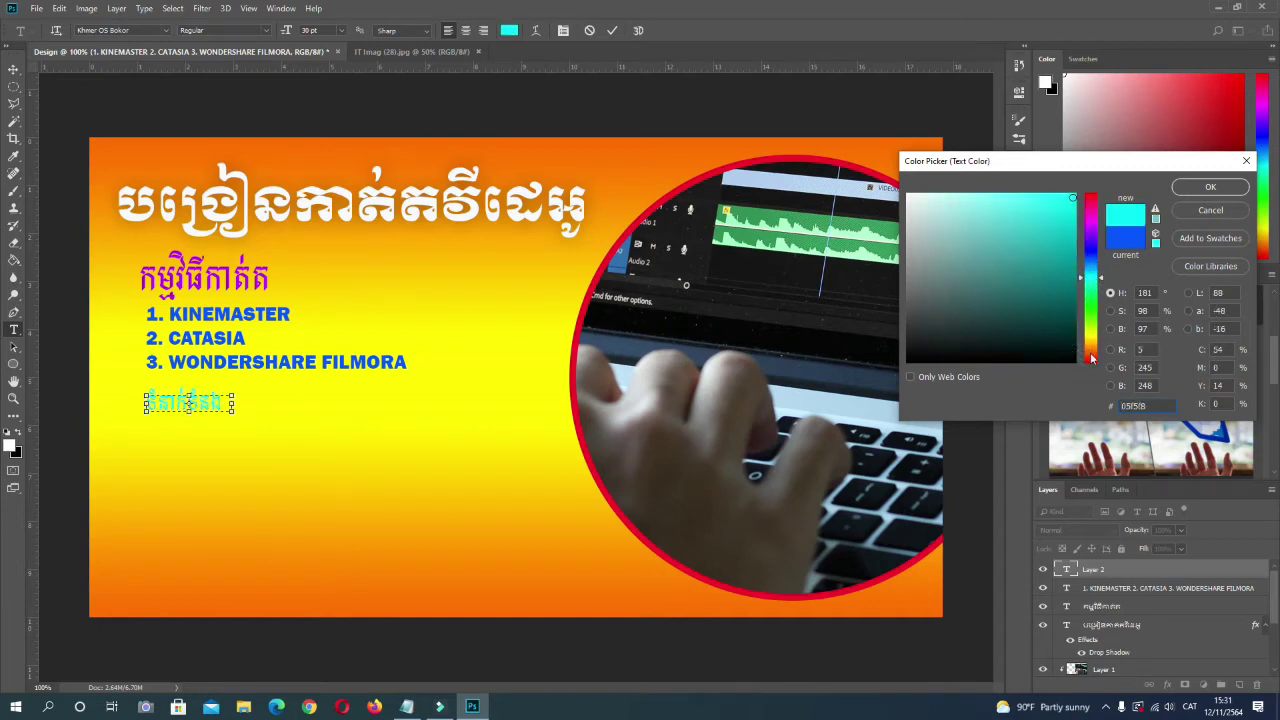
drag(1093, 356, 1091, 241)
click(1209, 188)
click(14, 69)
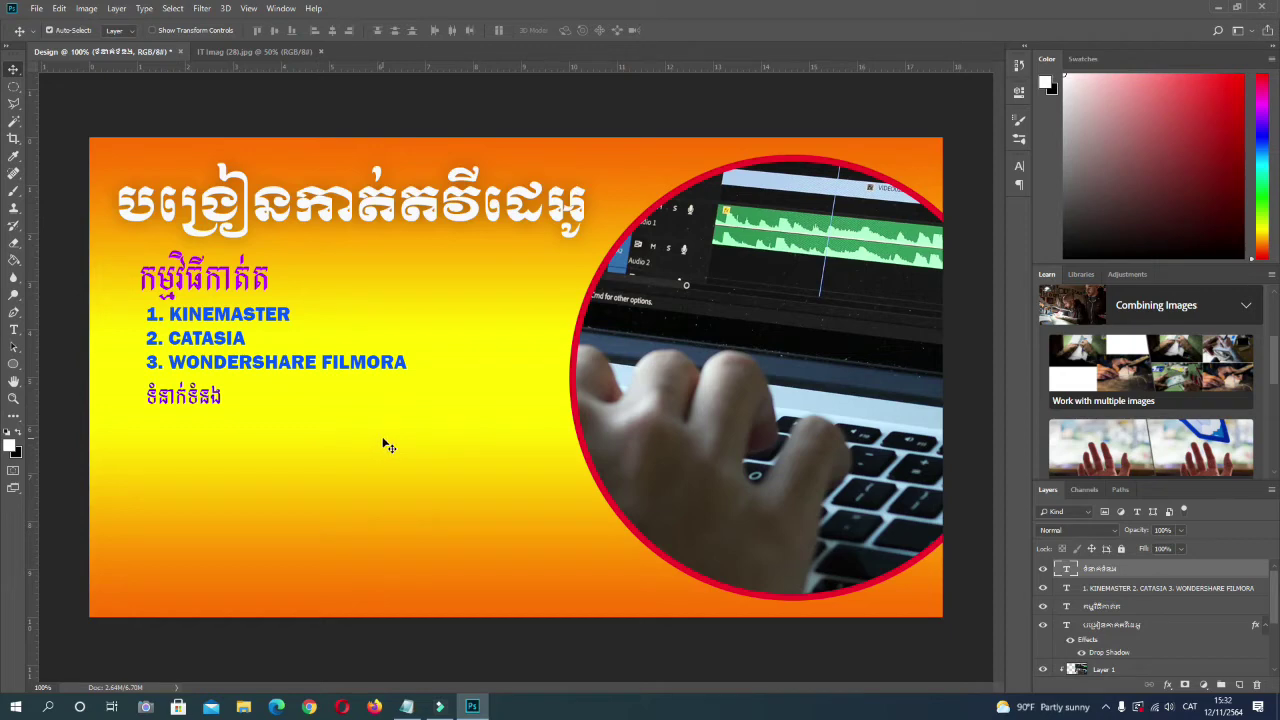
Open the five image files FB Logo, IG Logo, Line Logo, Phone Logo and YT Logo.
click(36, 8)
click(52, 32)
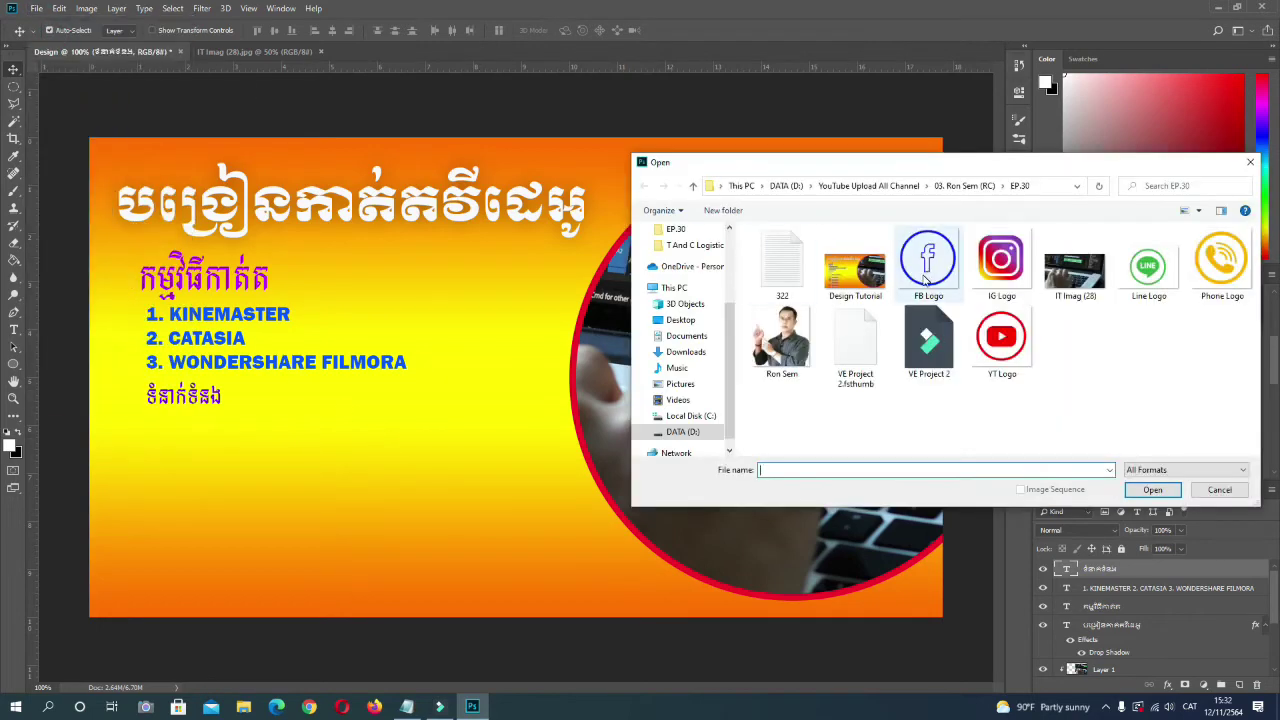
click(955, 285)
ctrl+click(1001, 265)
ctrl+click(1148, 265)
ctrl+click(1222, 265)
ctrl+click(1001, 340)
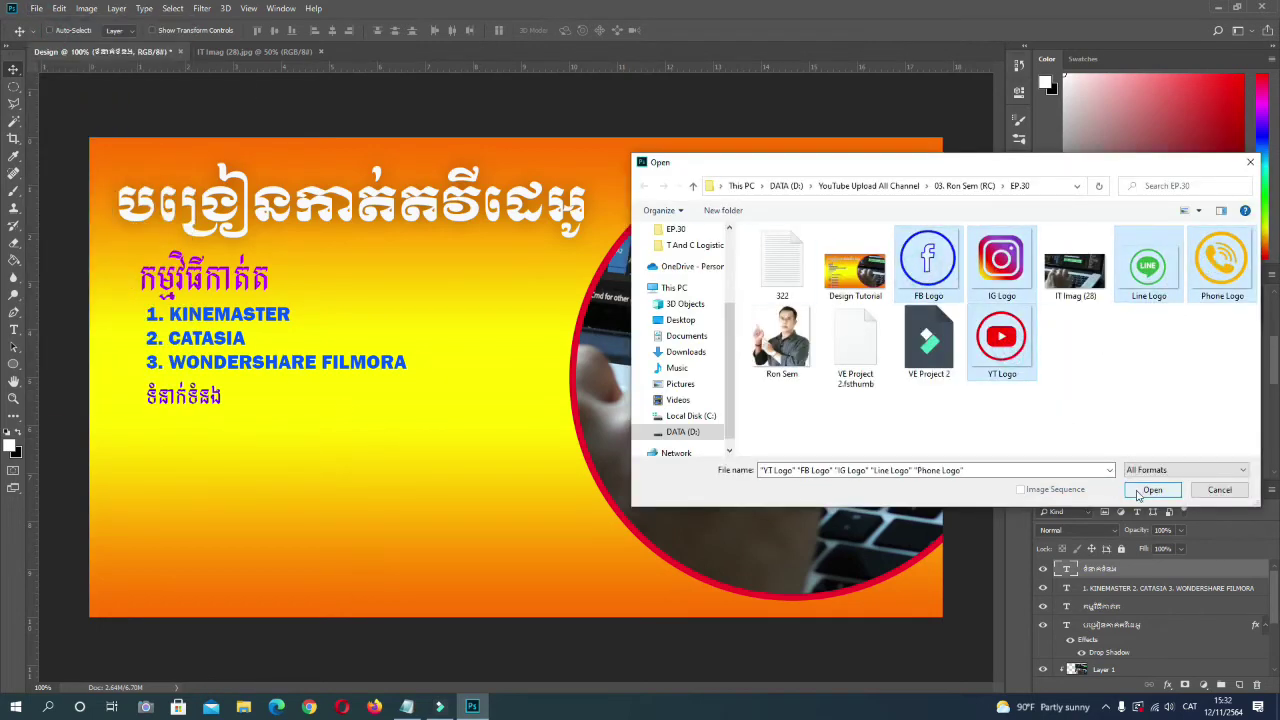
click(1152, 490)
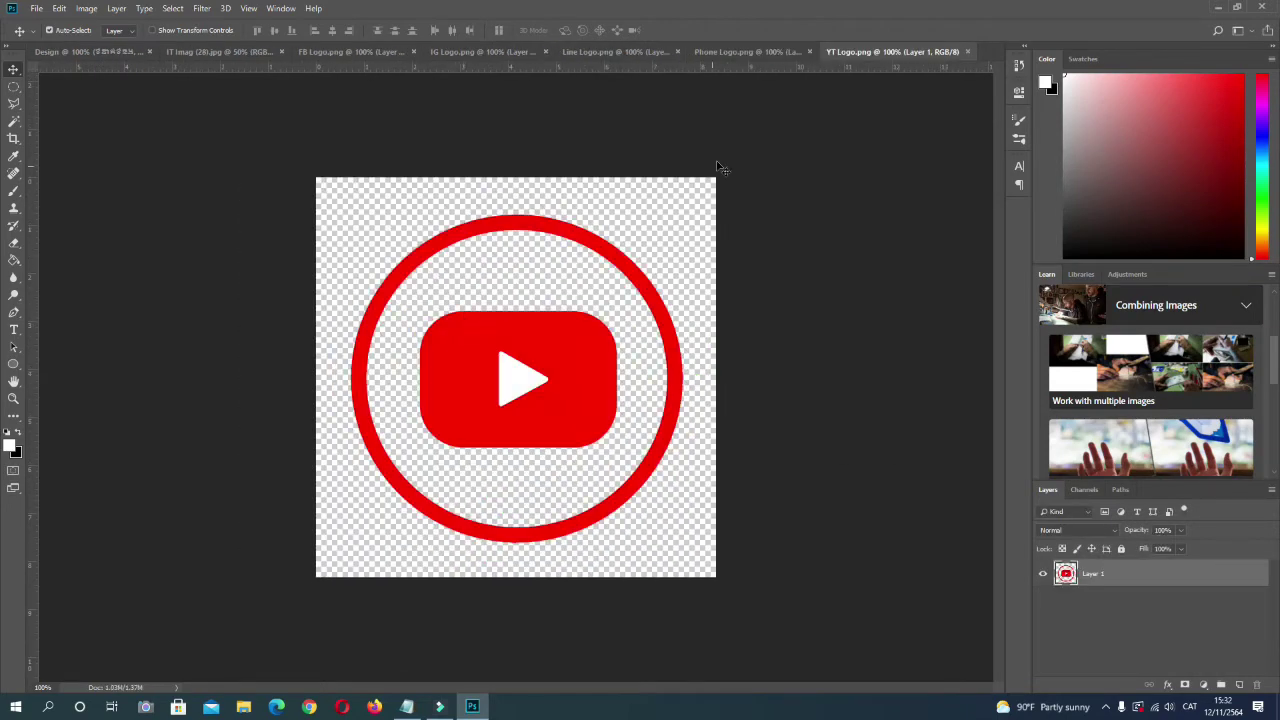
Copy the phone logo into the Design document, scaled to about 10% and placed just below the contact heading.
key(ctrl+shift+Tab)
drag(597, 266, 246, 476)
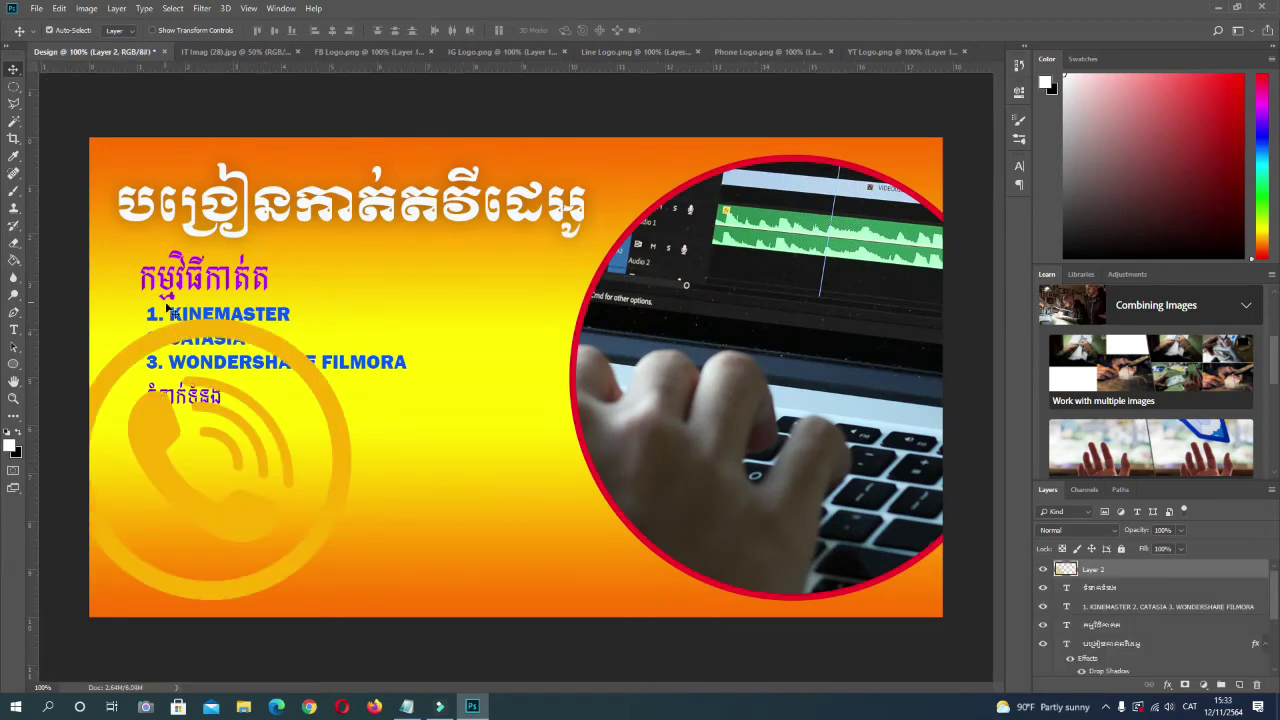
click(59, 8)
click(85, 298)
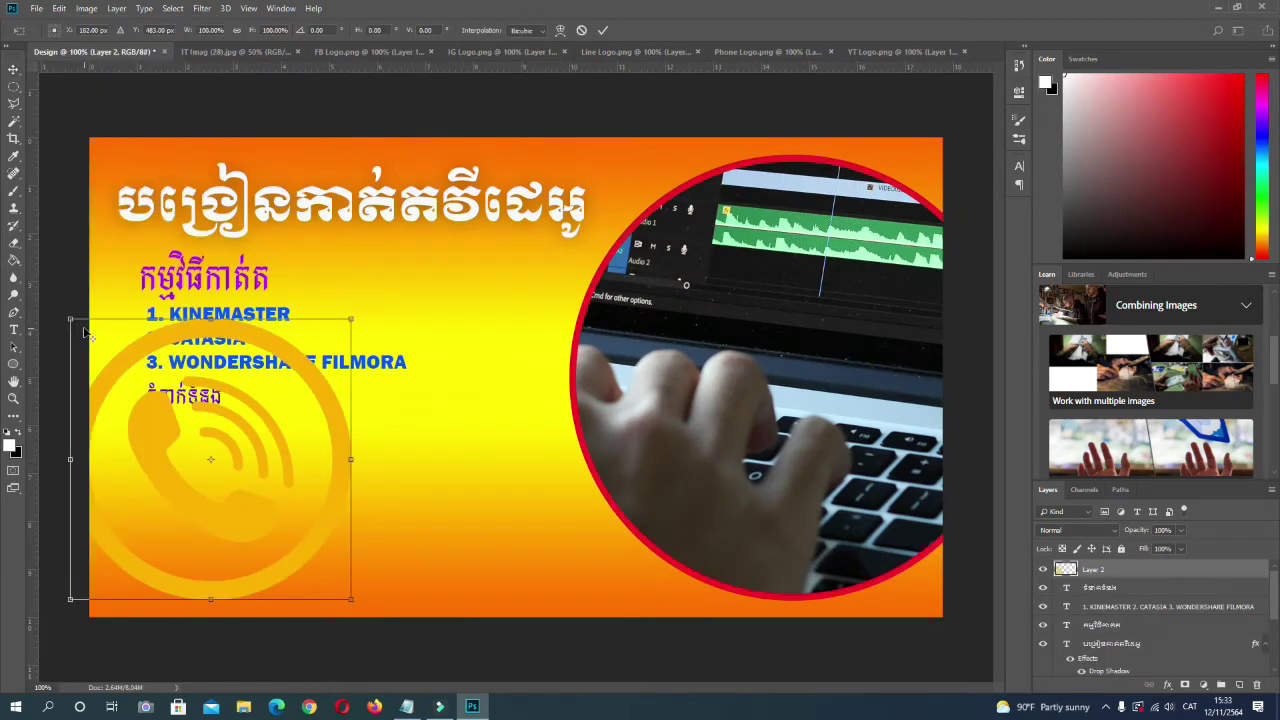
drag(70, 319, 172, 425)
click(14, 69)
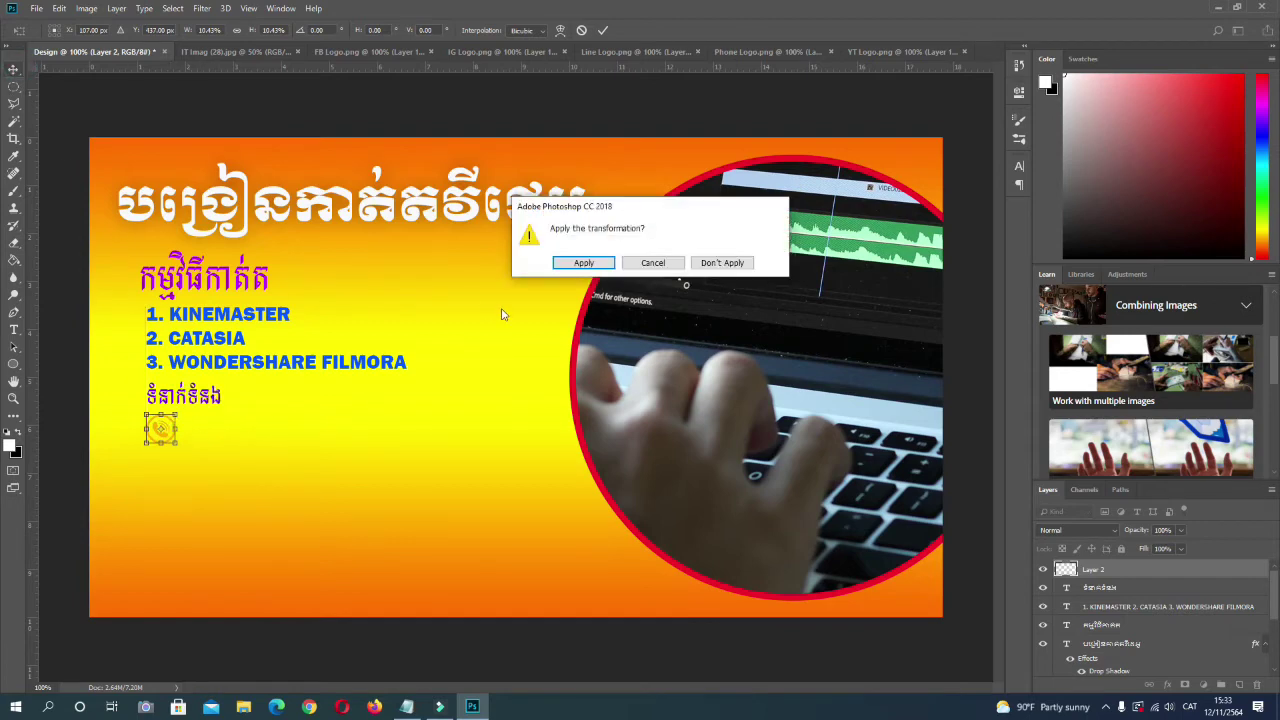
key(Return)
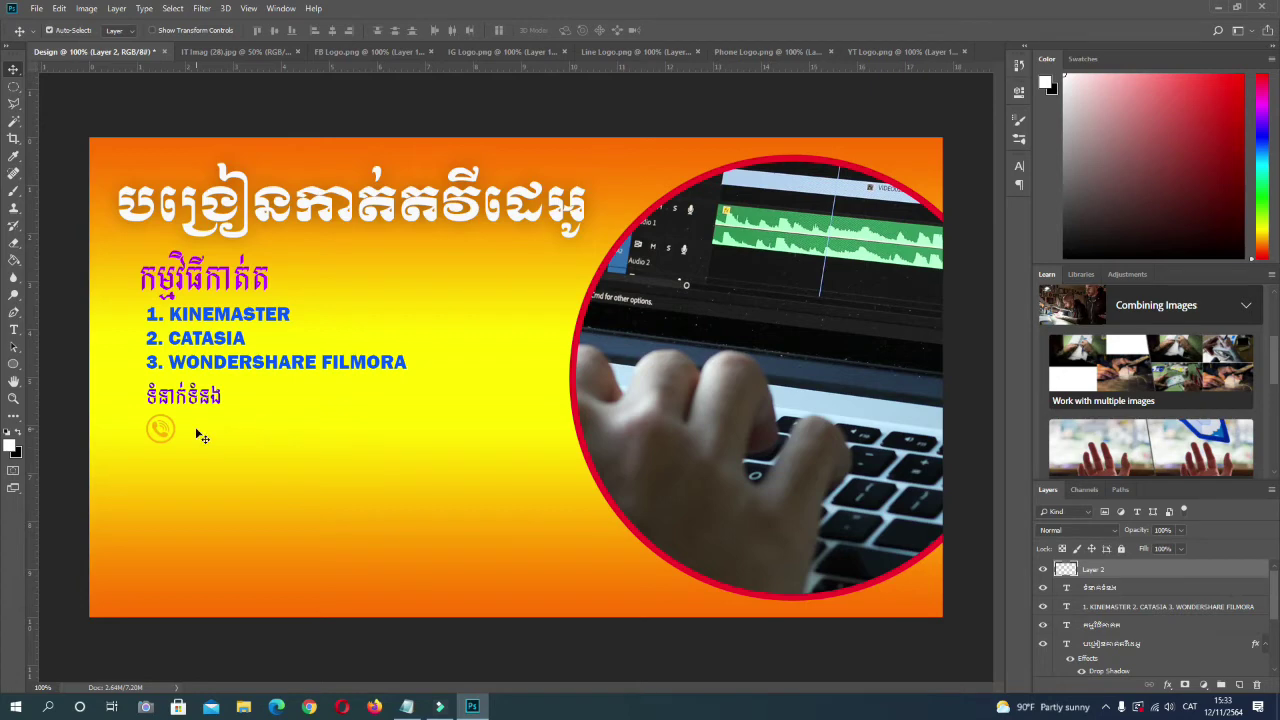
Copy the Facebook logo into the Design document, scaled to about 17% and placed directly below the phone icon.
click(365, 51)
drag(457, 323, 174, 211)
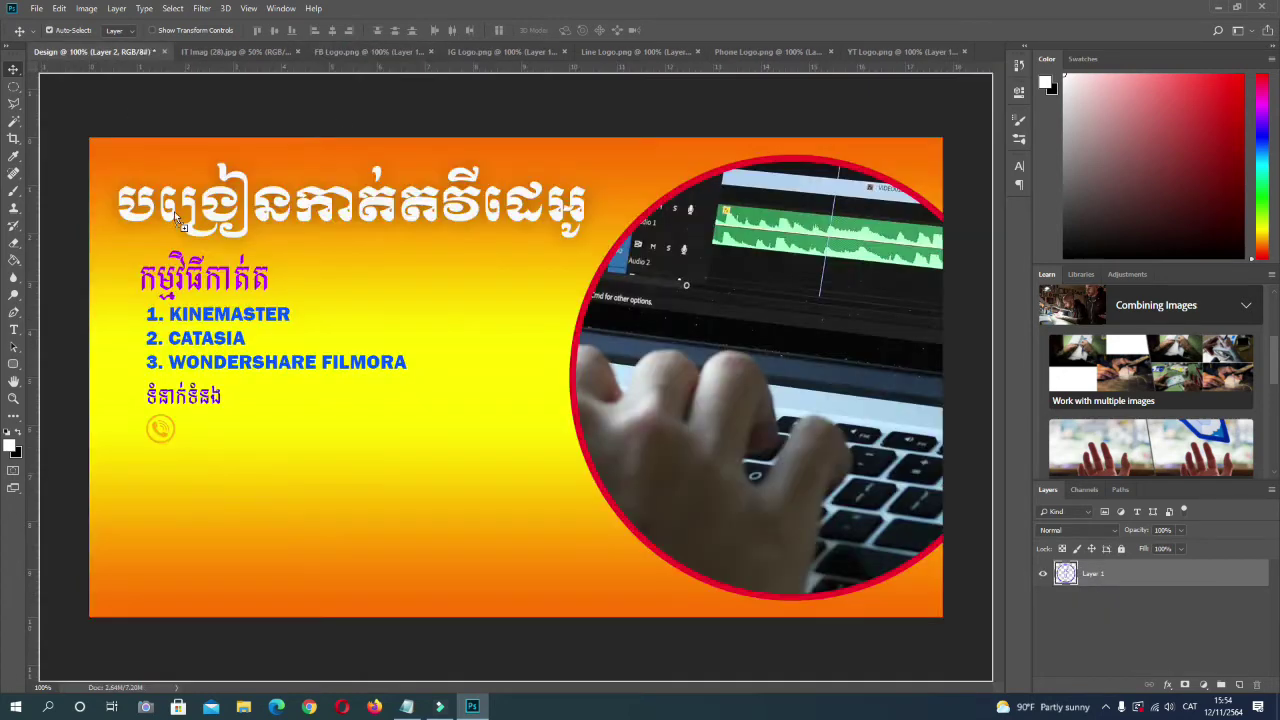
drag(193, 484, 197, 481)
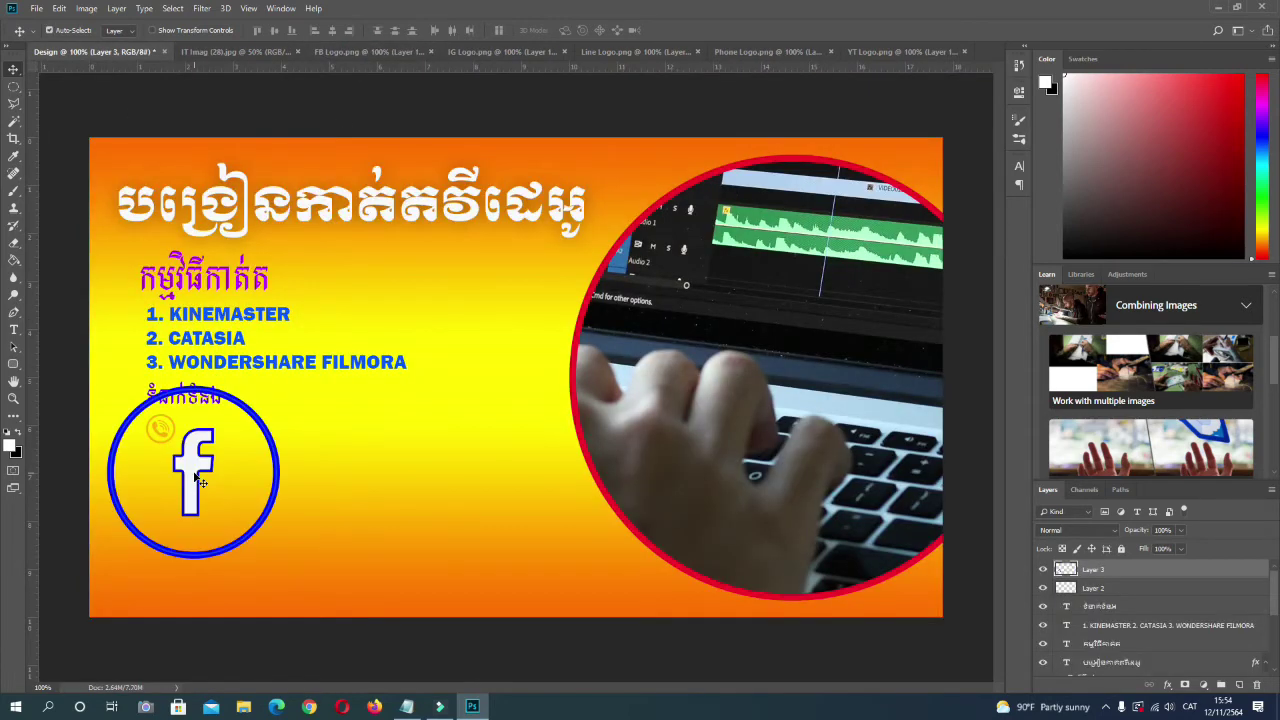
click(59, 8)
click(86, 288)
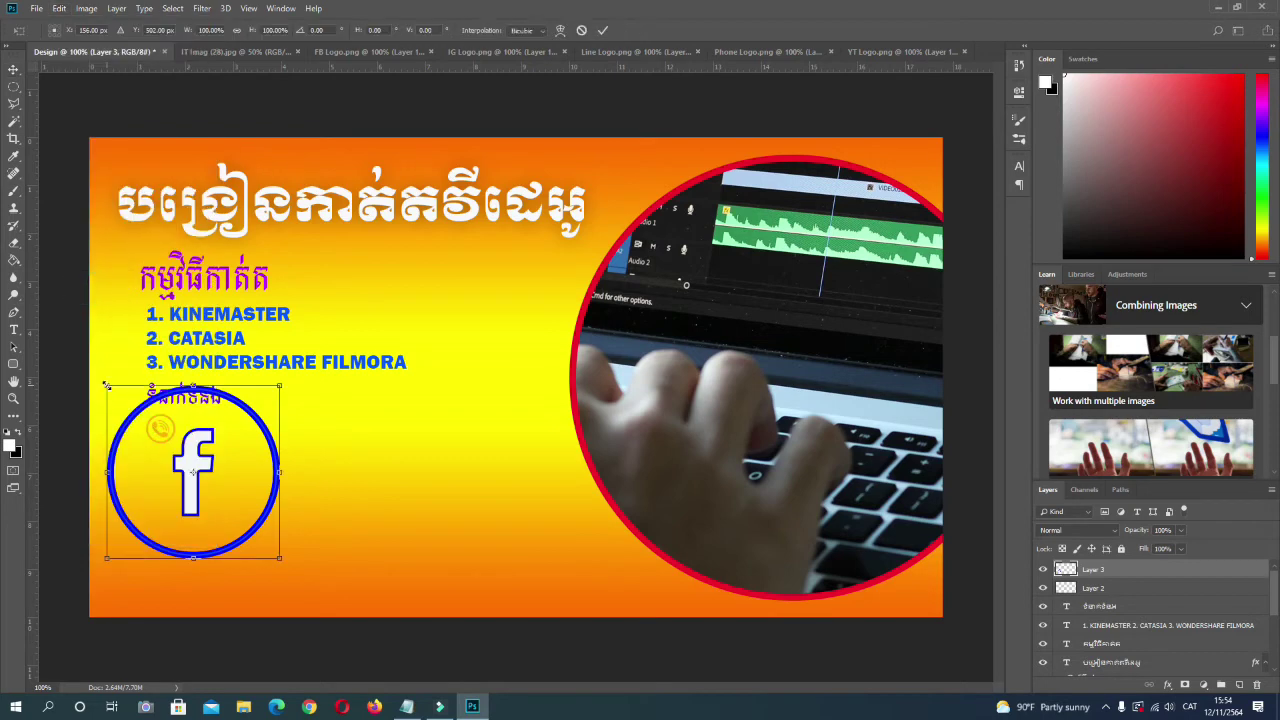
drag(106, 385, 160, 458)
key(Left)
key(Left)
key(Left)
key(Down)
key(Down)
key(Down)
key(Down)
key(Down)
key(Down)
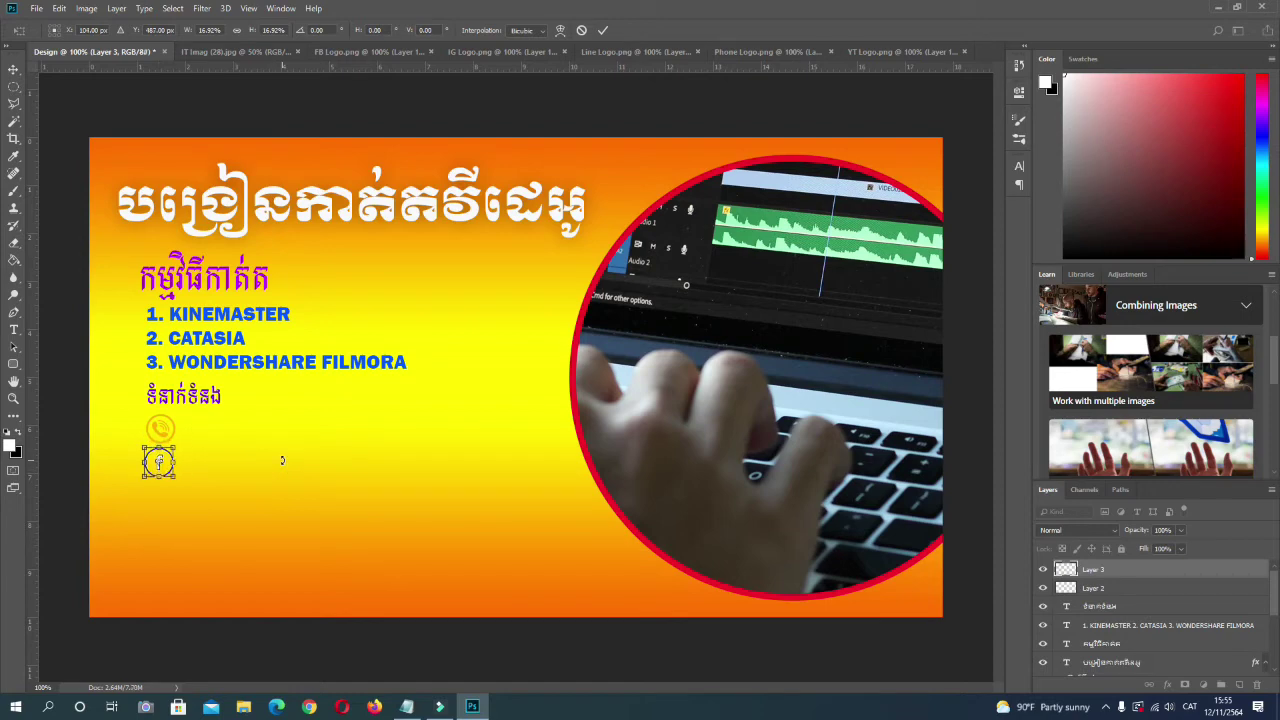
key(Down)
click(604, 31)
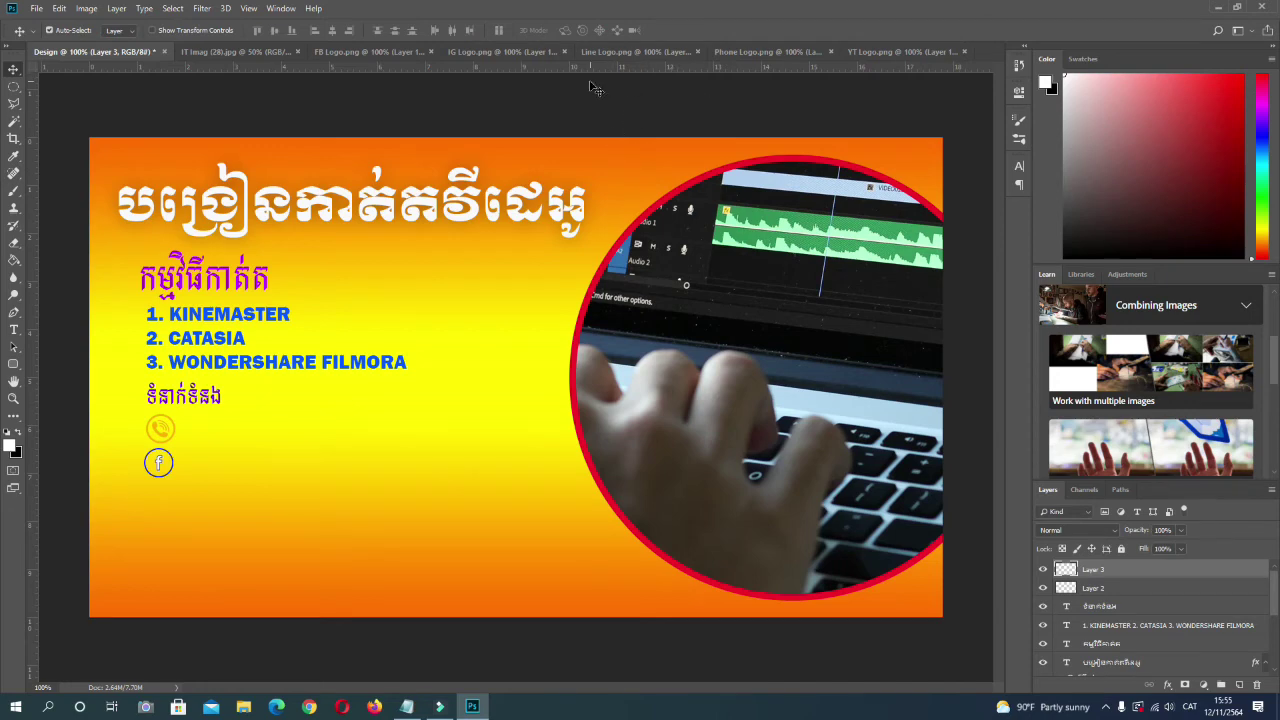
Copy the Instagram logo into the Design document, scaled to about 25% and placed directly below the Facebook icon.
click(500, 51)
drag(520, 350, 243, 486)
click(59, 8)
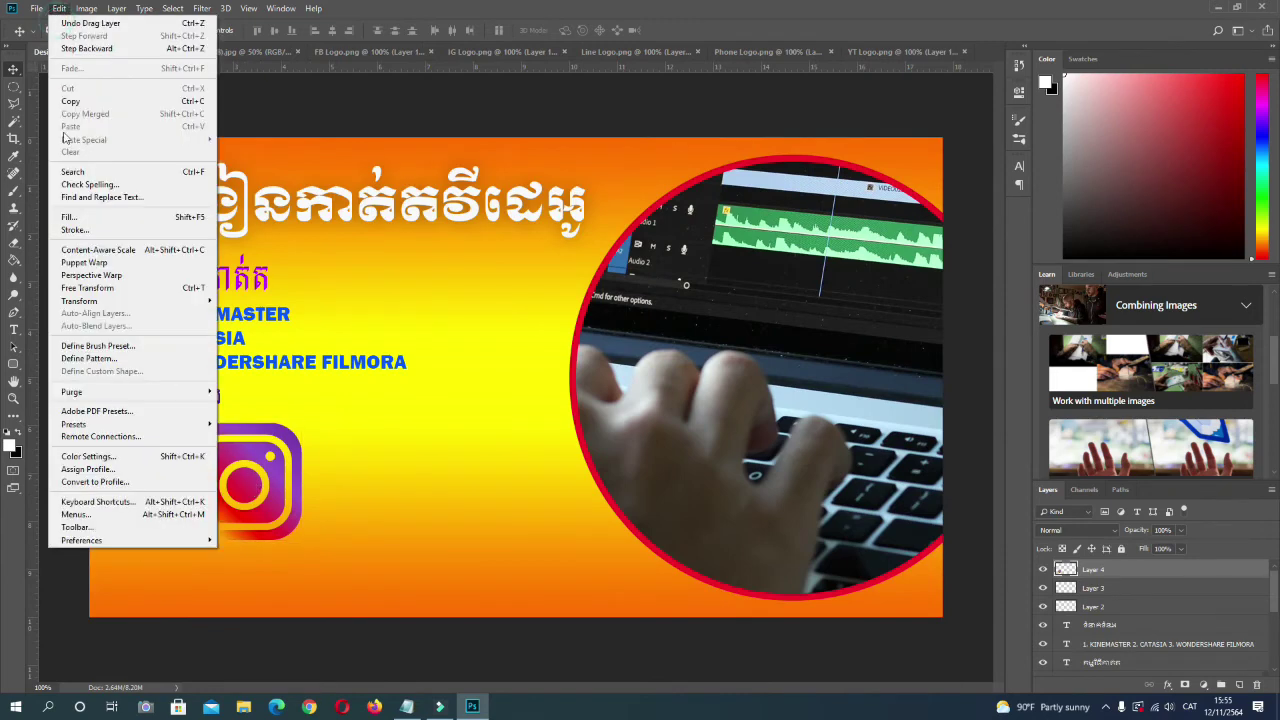
mouse_move(85, 302)
click(235, 320)
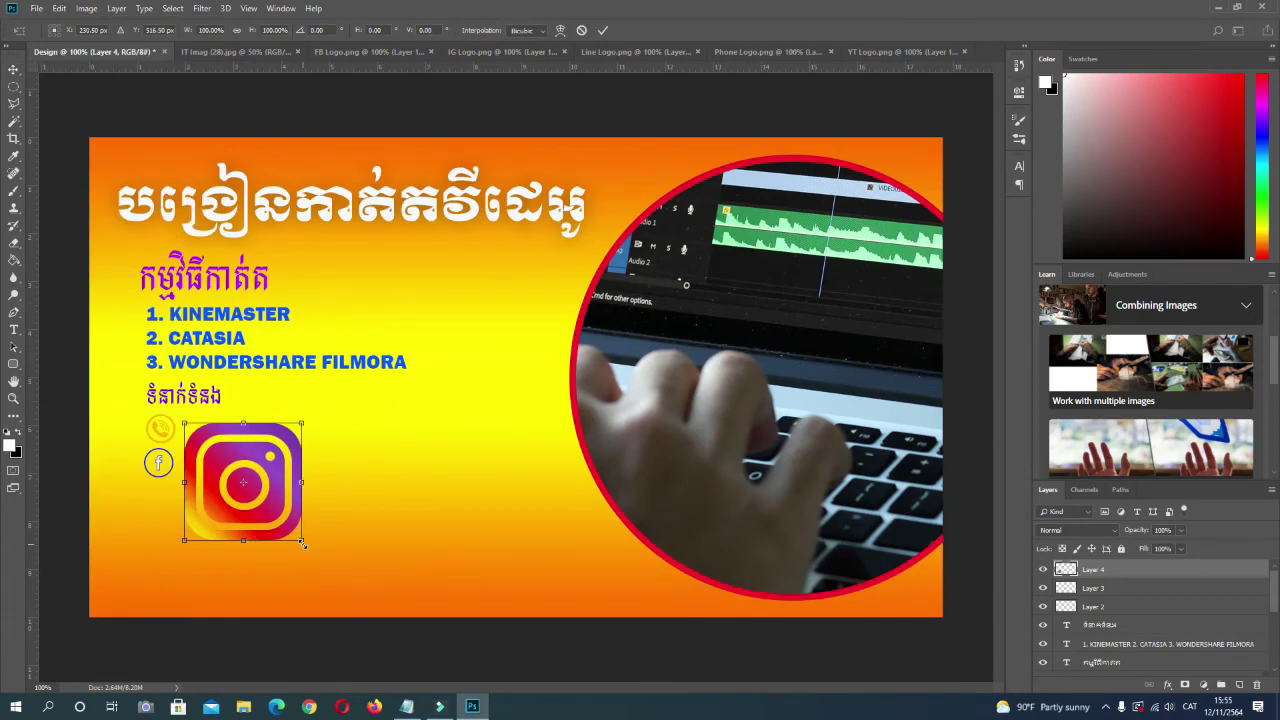
drag(303, 544, 168, 499)
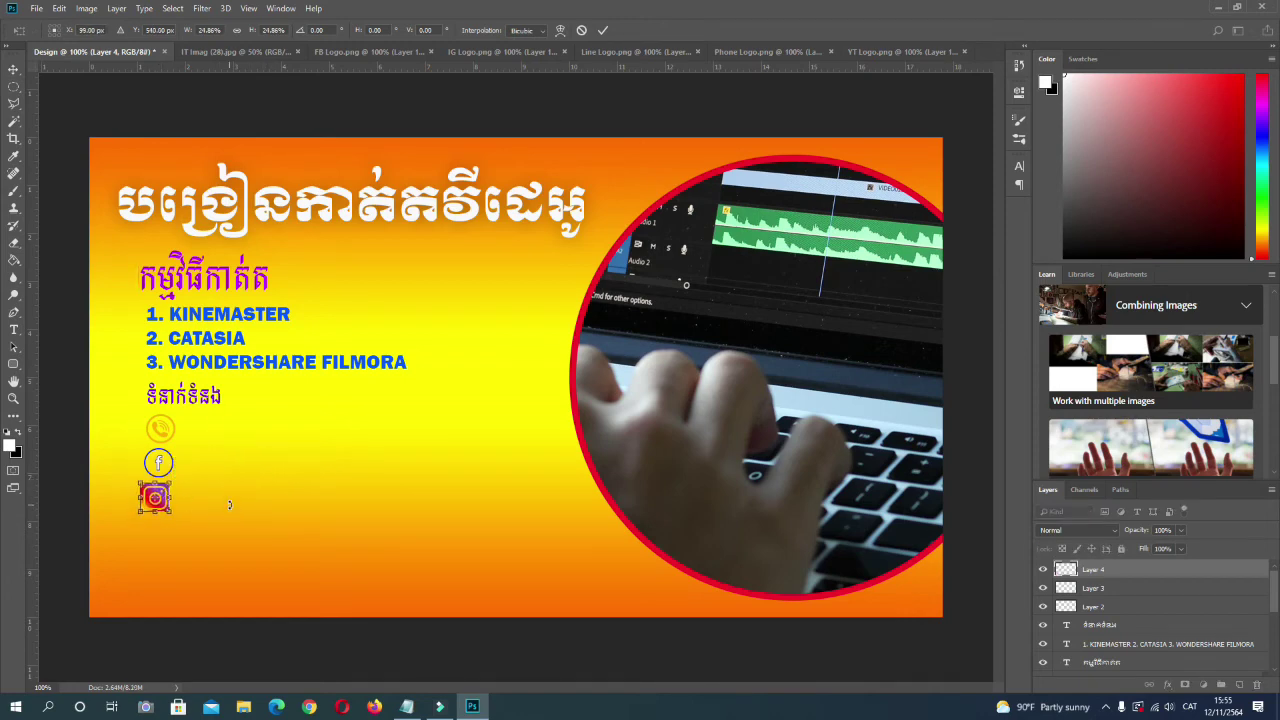
key(Up)
key(Up)
key(Up)
key(Up)
key(Up)
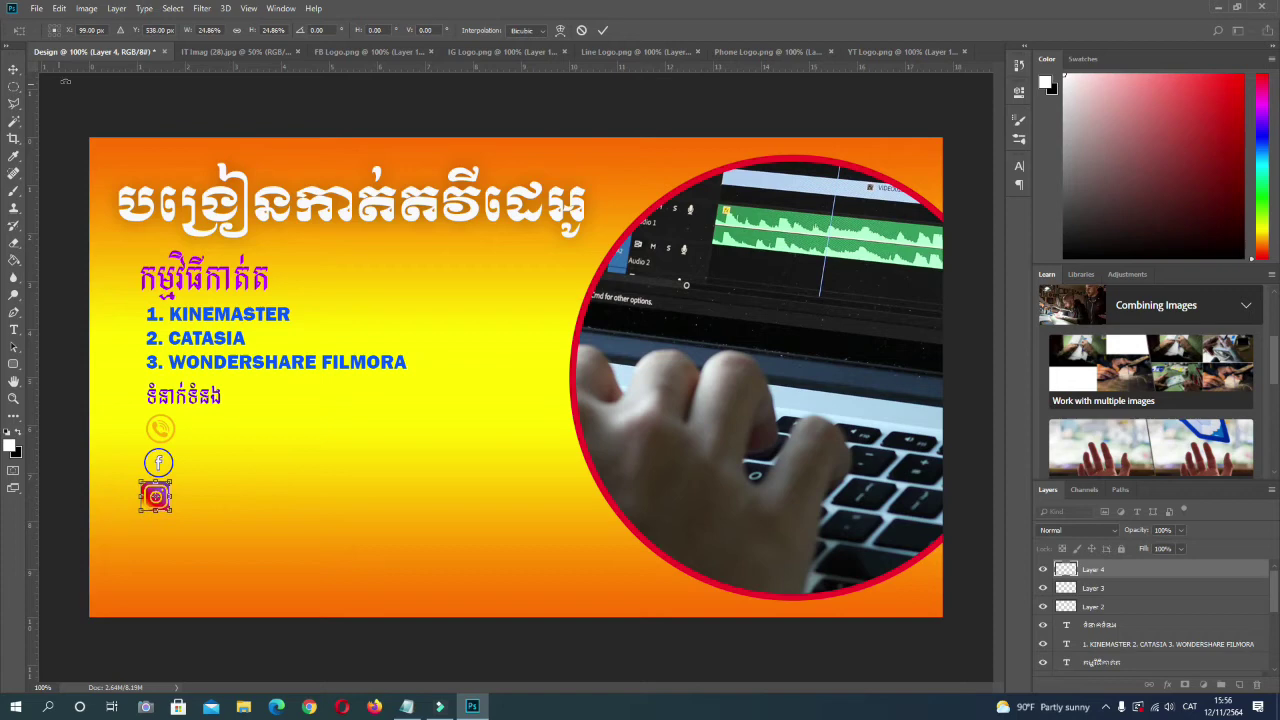
click(602, 30)
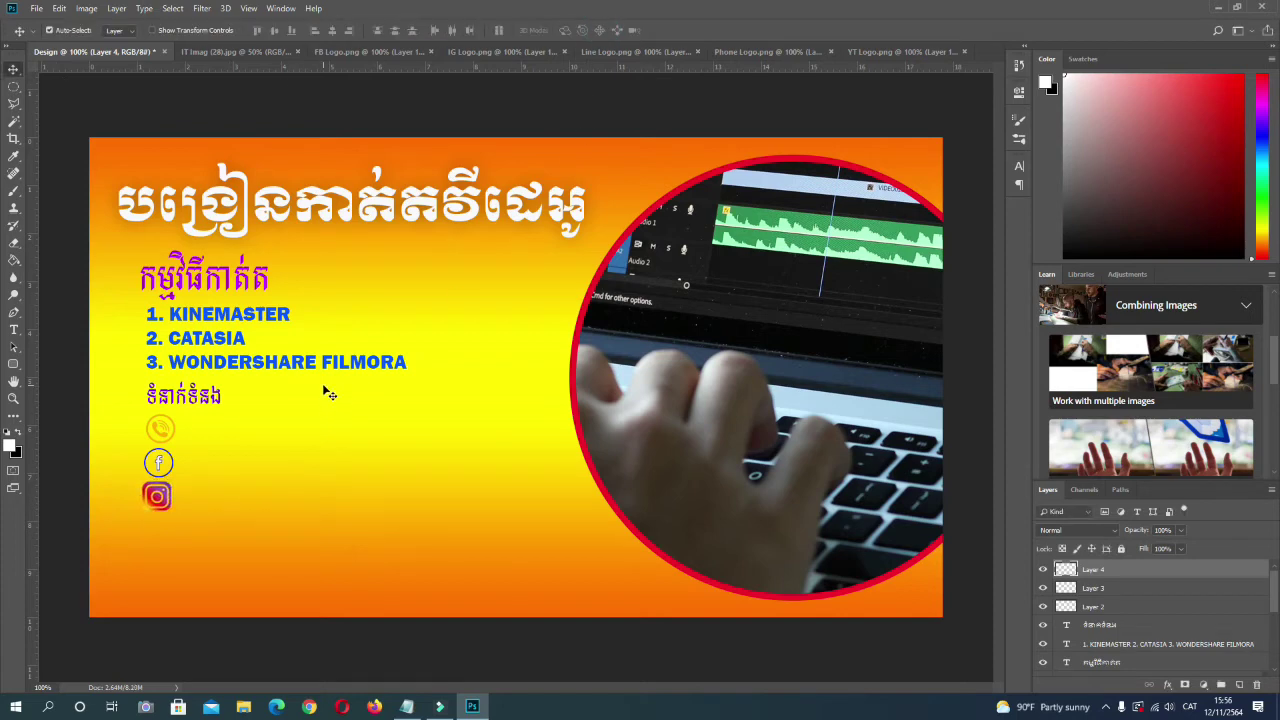
Copy the LINE logo into the Design document, scaled to about 9% and placed directly below the Instagram icon.
click(632, 51)
drag(514, 220, 325, 470)
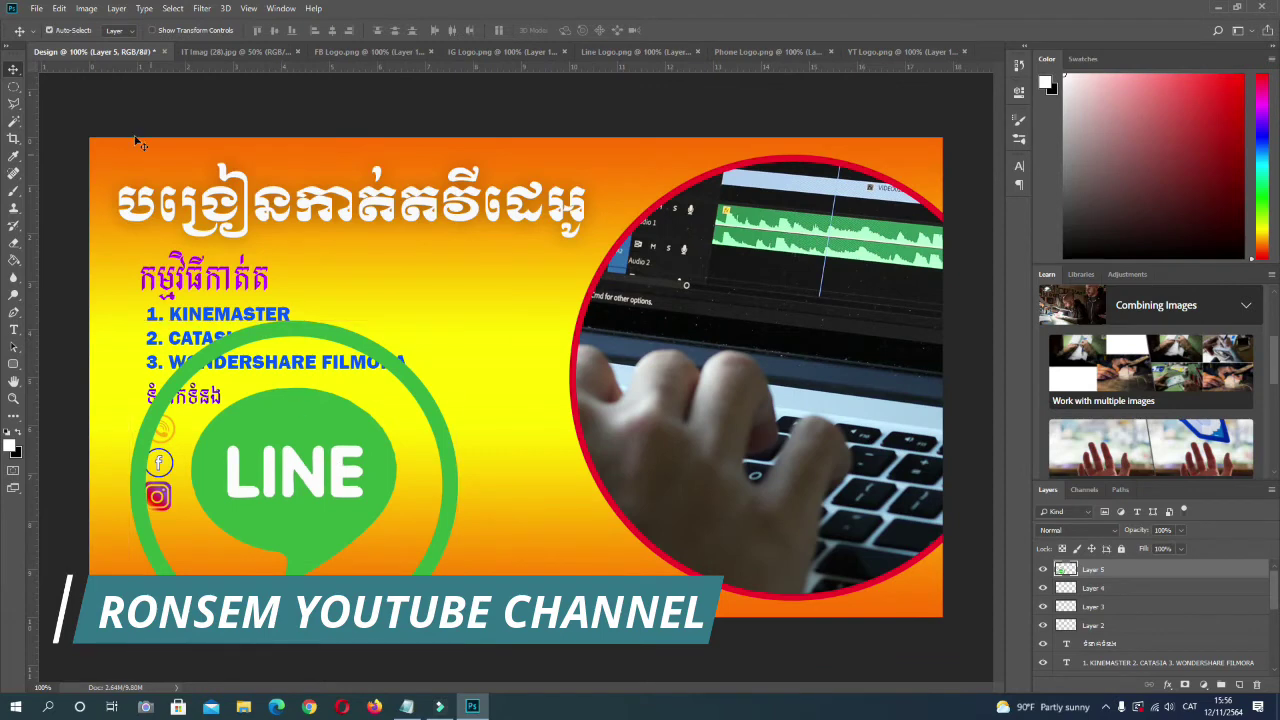
click(59, 8)
click(90, 287)
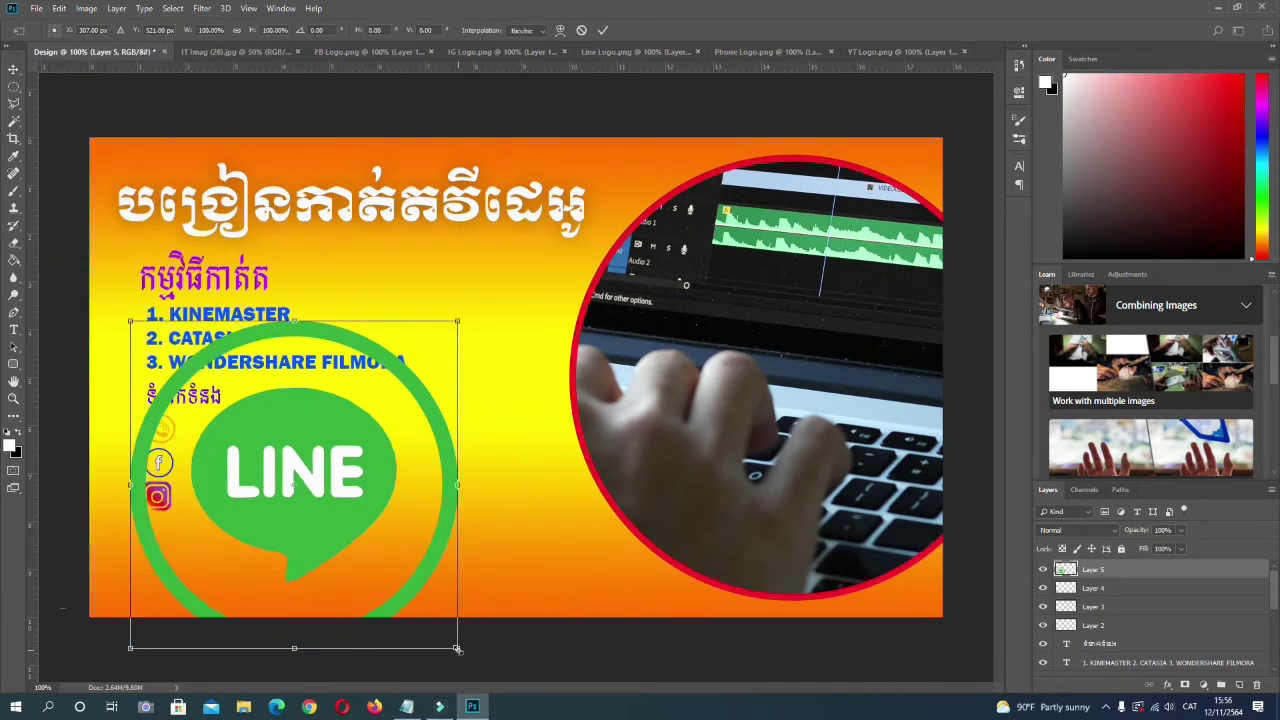
drag(457, 649, 161, 529)
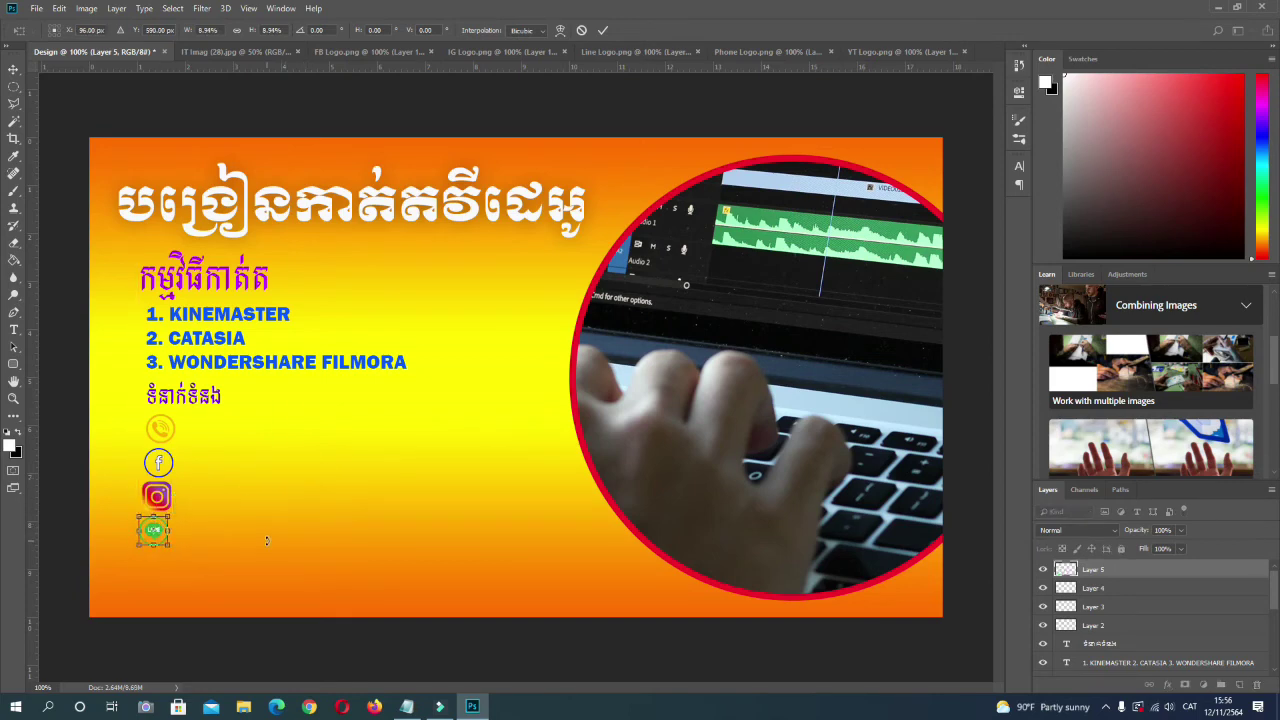
key(Right)
key(Right)
key(Right)
key(Right)
click(602, 32)
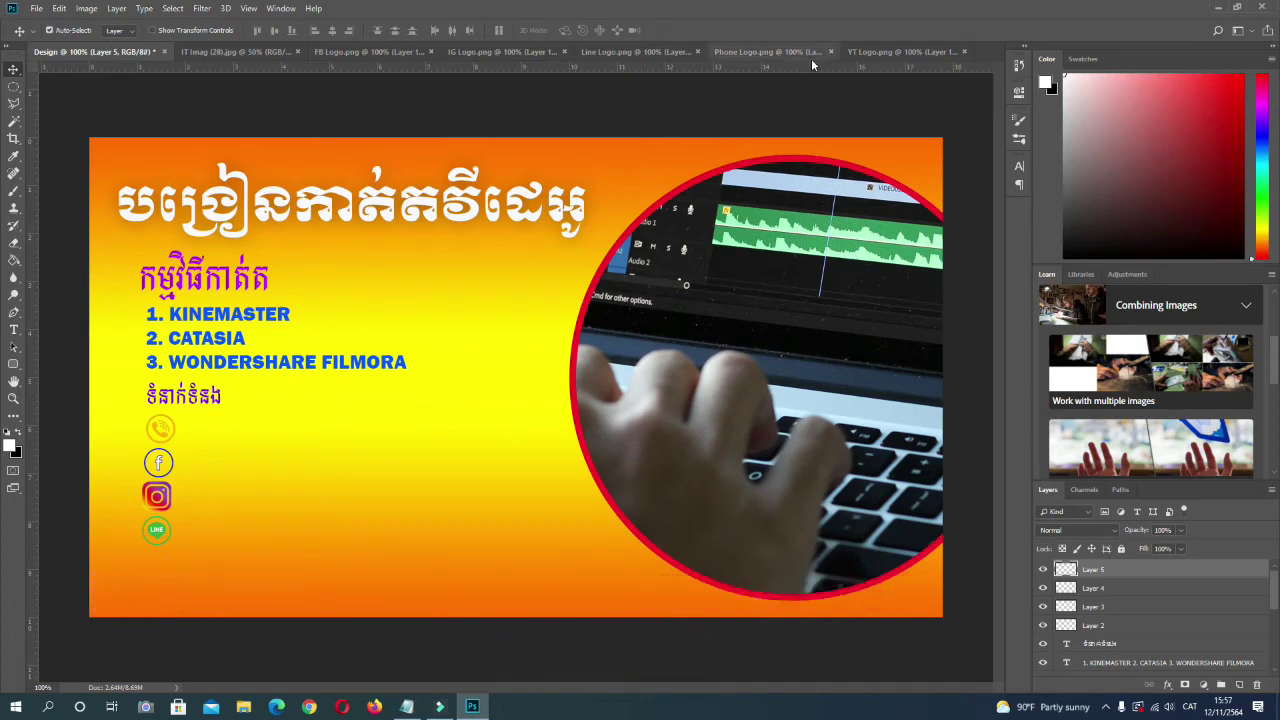
Copy the YouTube logo into the Design document, scaled to about 9% and placed directly below the LINE icon.
click(888, 56)
drag(523, 220, 343, 388)
key(alt+e)
key(f)
drag(456, 592, 161, 565)
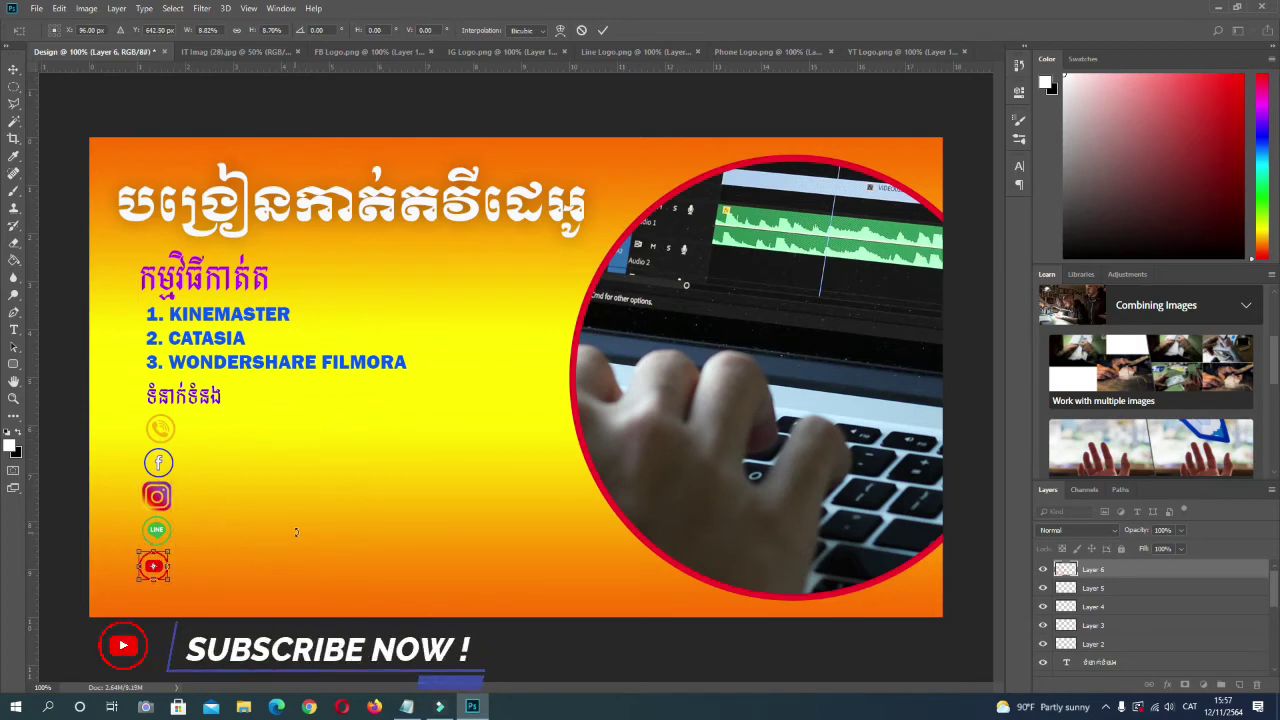
key(Right)
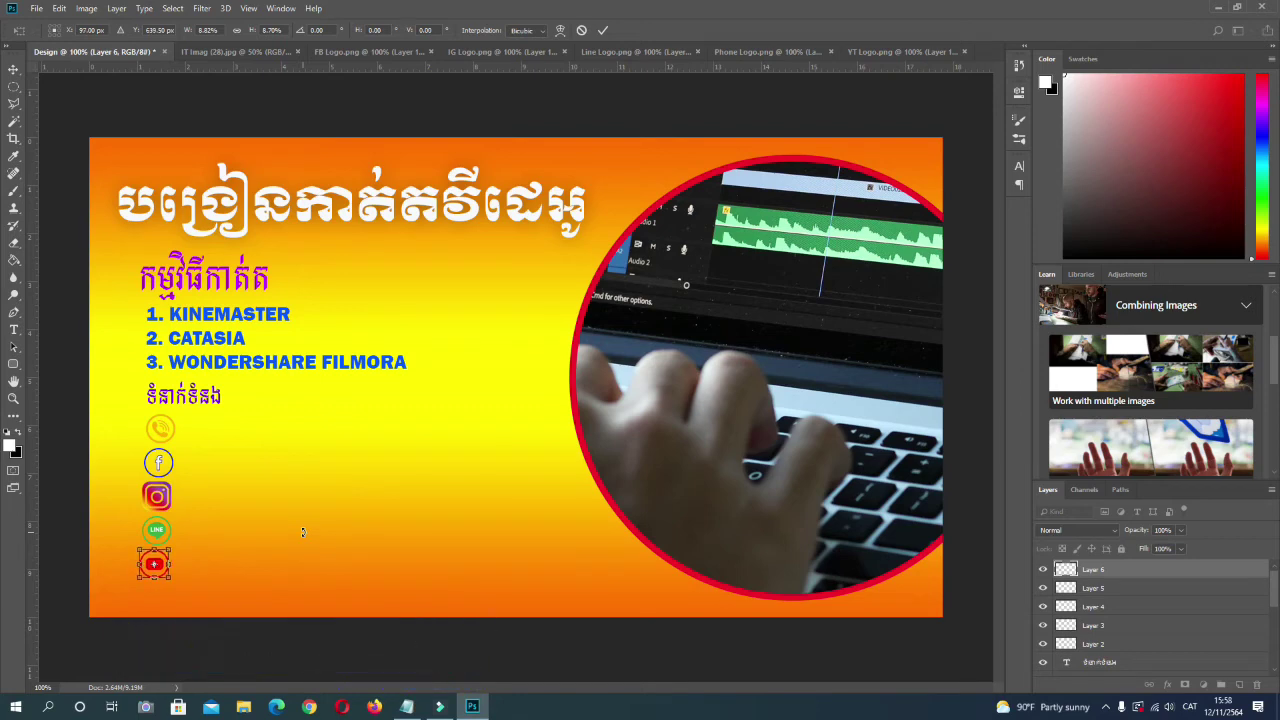
key(Return)
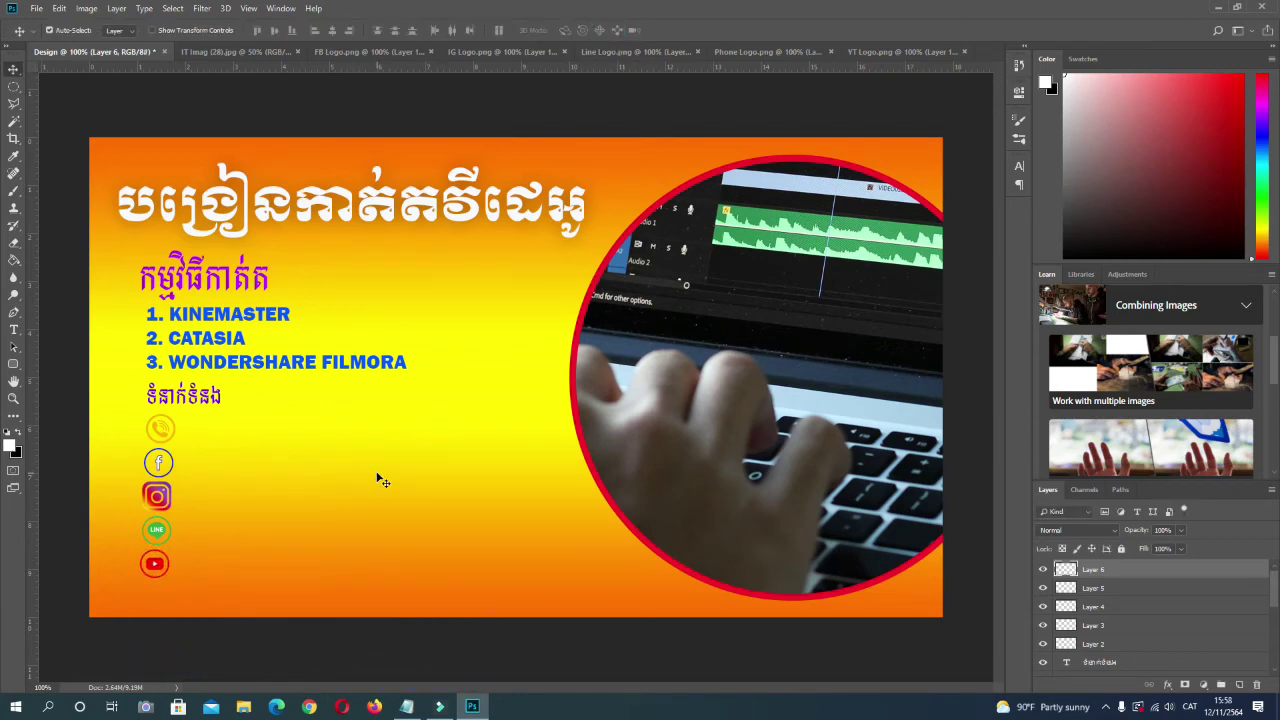
Draw a rectangle about 277 × 41 px beside the phone icon, just above the phone logo's layer, and fill it blue.
click(1122, 645)
scroll(1125, 645, down, 1)
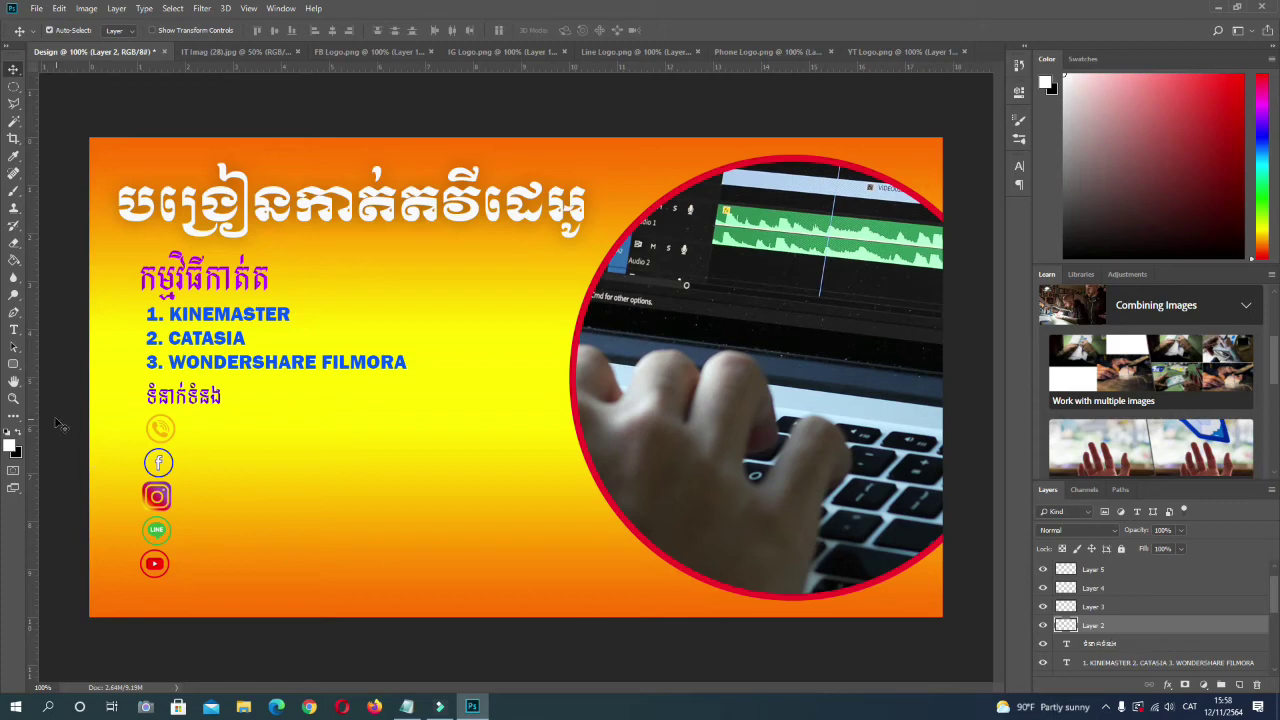
right_click(13, 364)
click(62, 366)
drag(186, 422, 370, 447)
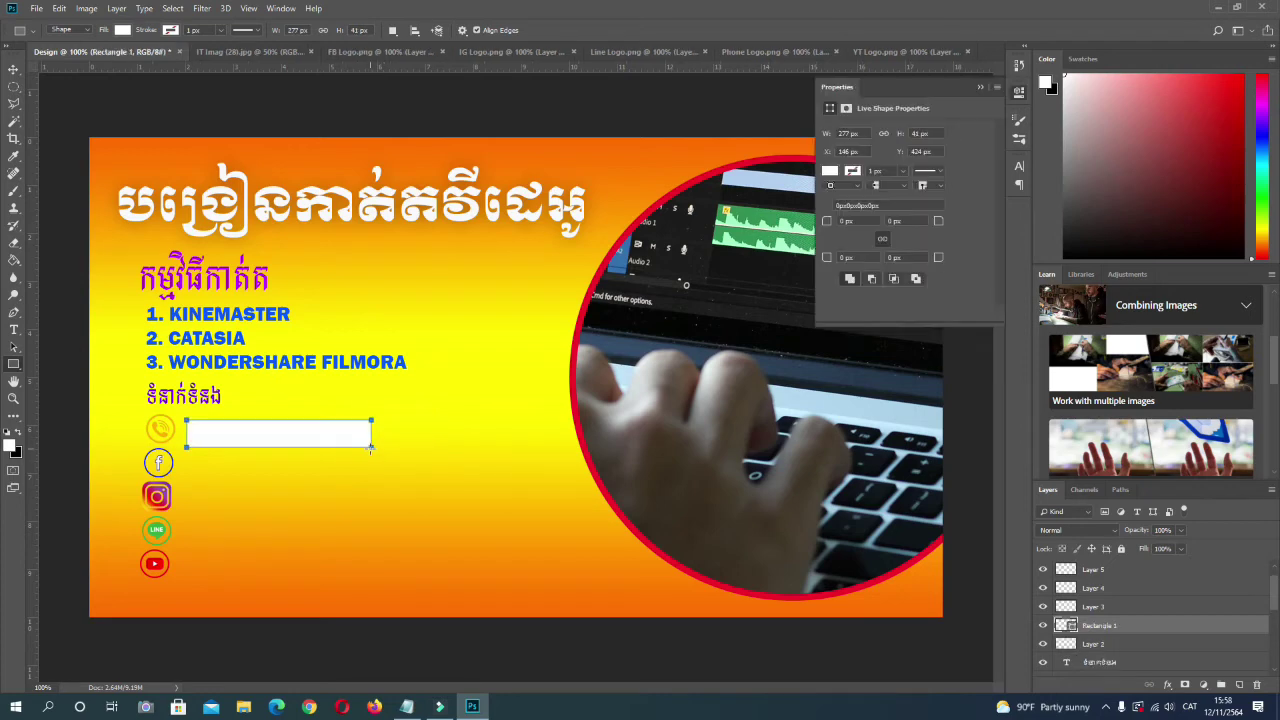
click(834, 176)
click(914, 239)
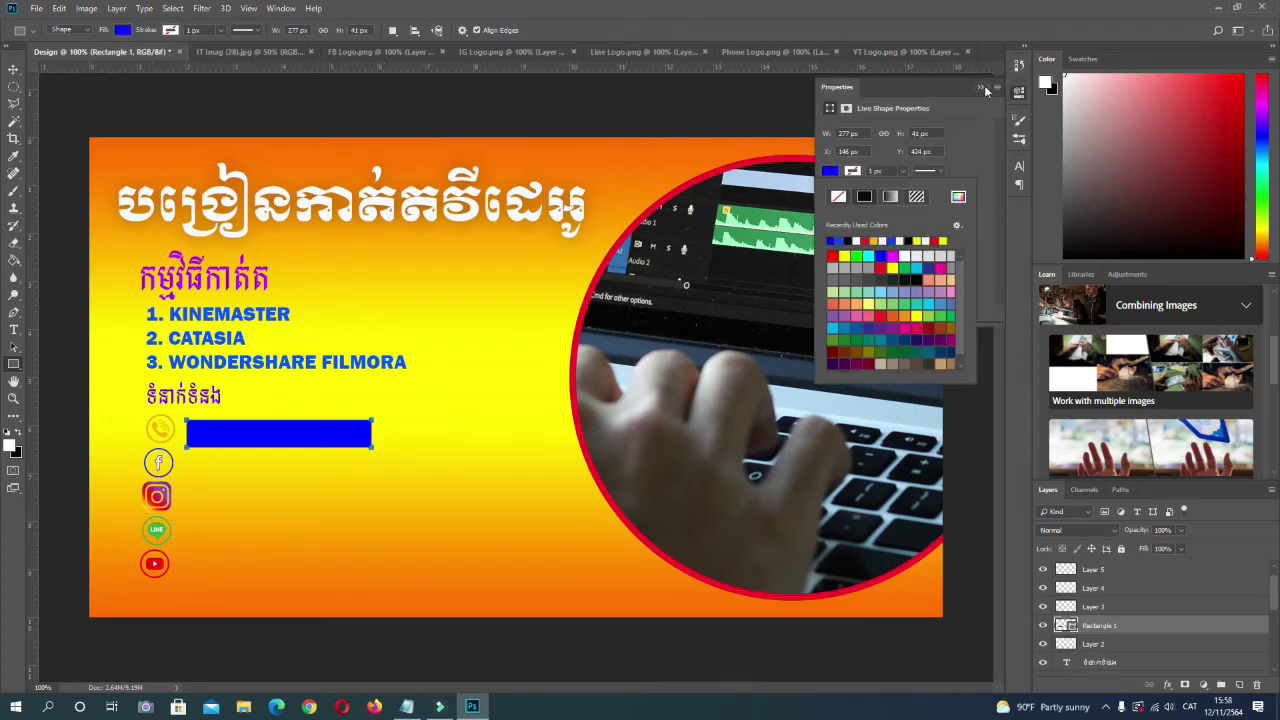
key(Escape)
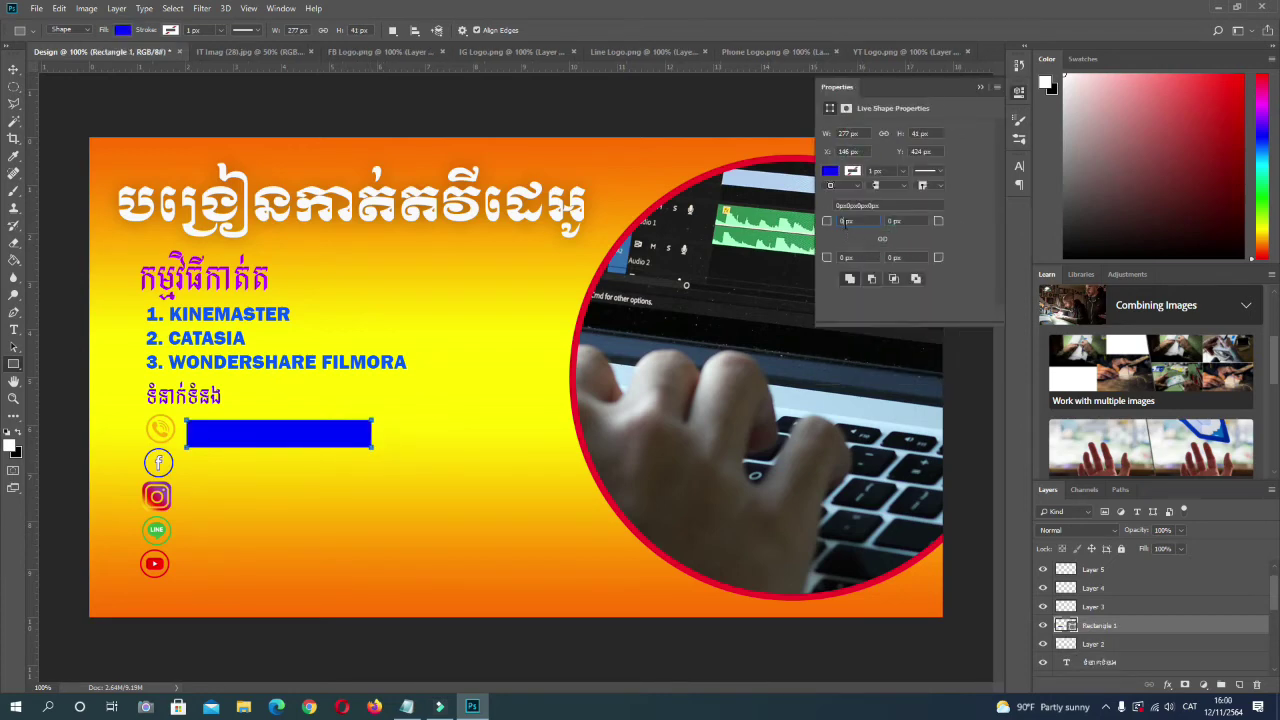
Round the blue bar's bottom-left and top-right corners with a 25 px radius.
click(845, 220)
click(845, 258)
text(25)
click(885, 221)
text(25)
key(Return)
click(980, 87)
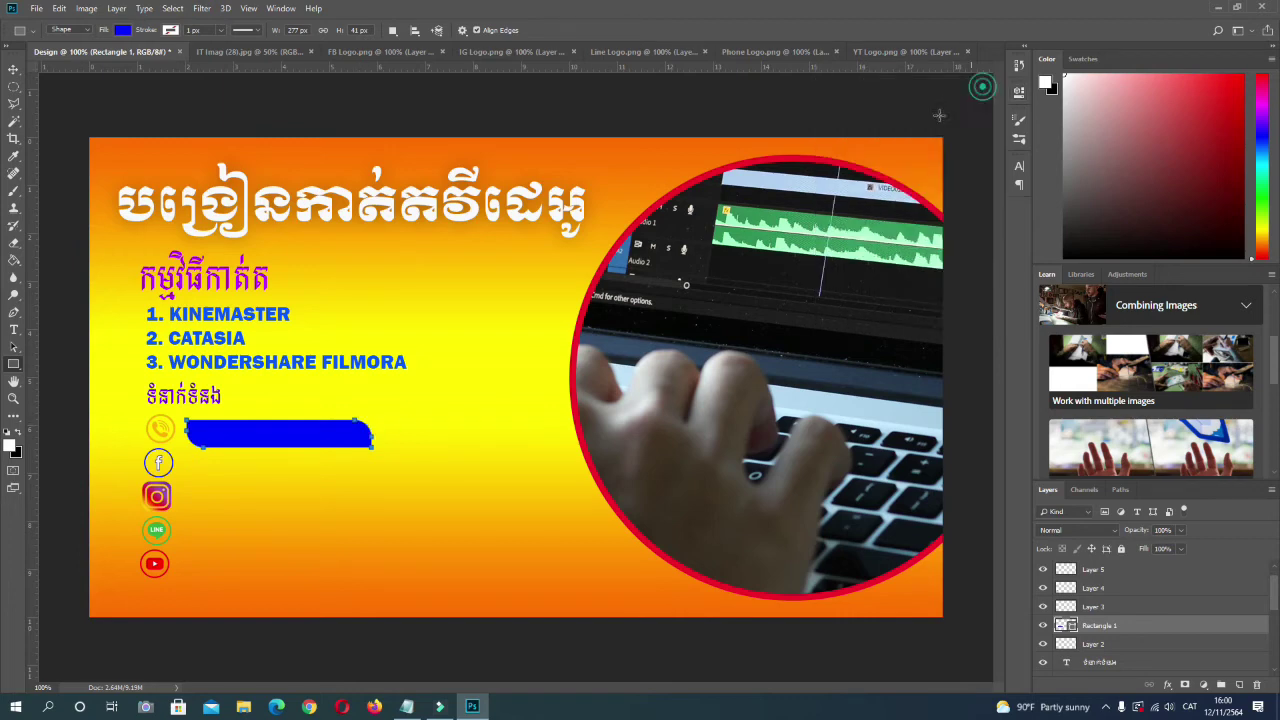
Resize the blue bar beside the phone icon to about 281 × 44 px and align it vertically with the icon.
click(59, 10)
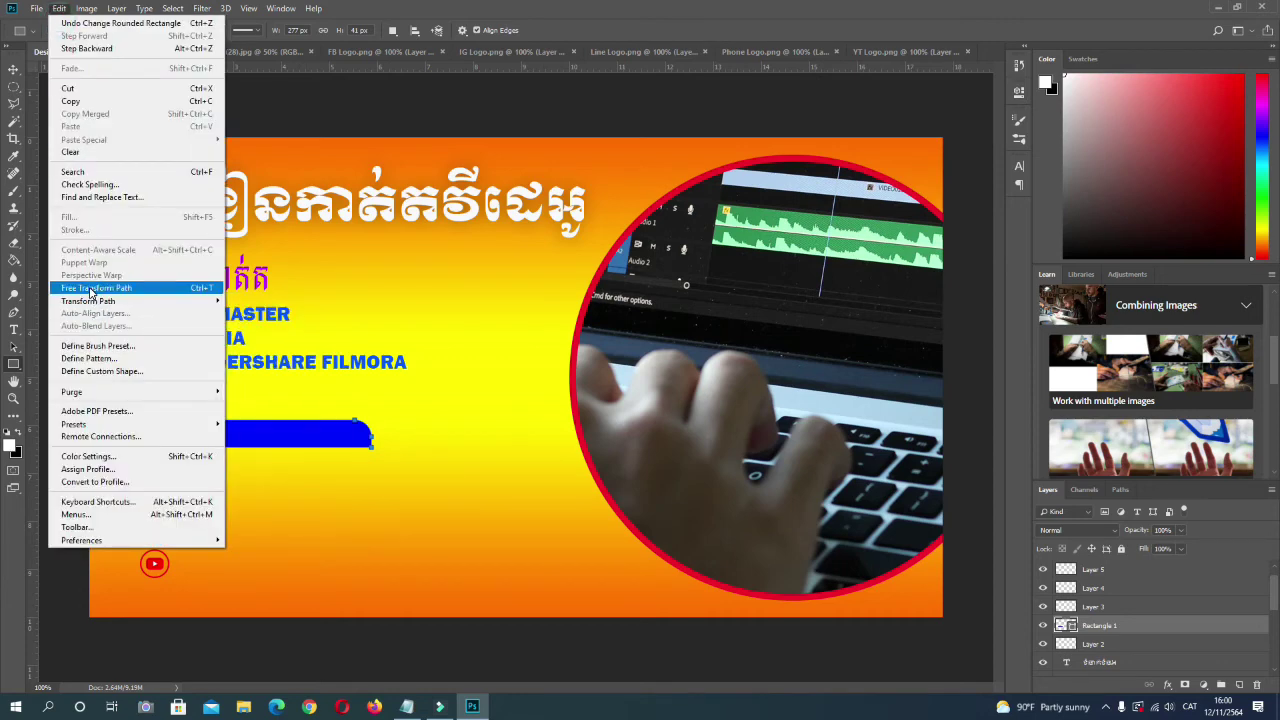
click(91, 288)
drag(370, 421, 375, 414)
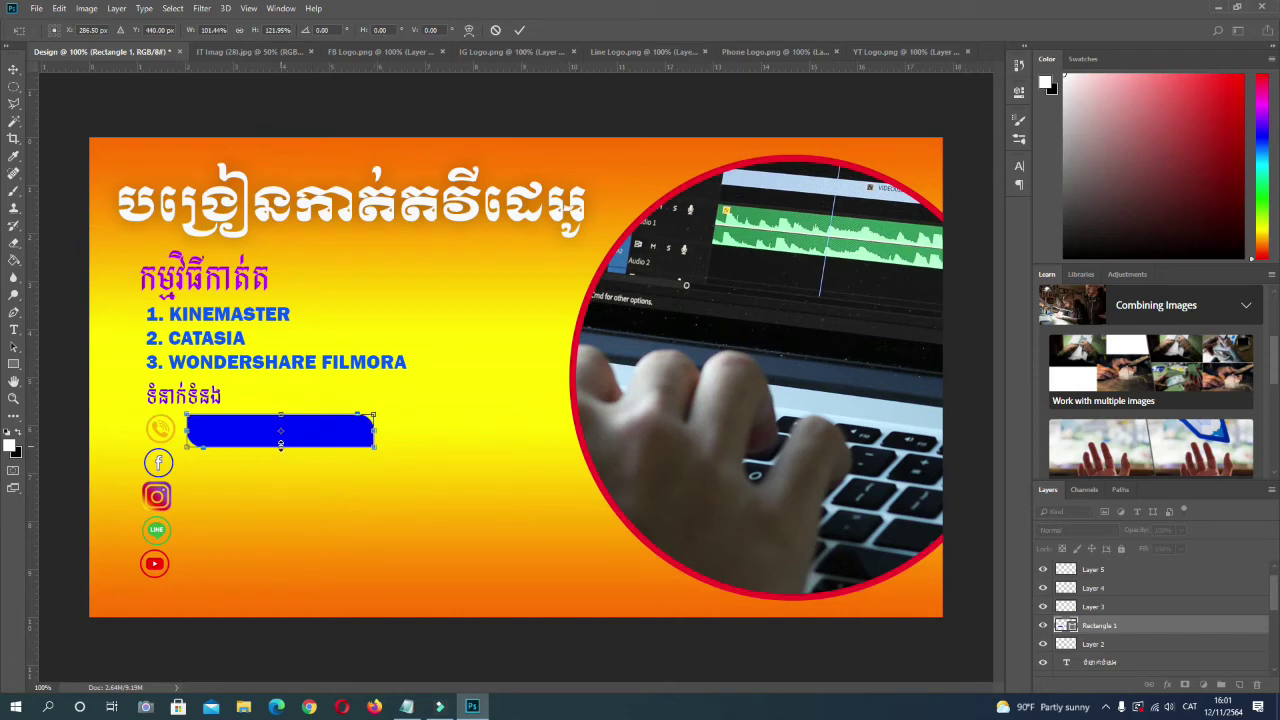
drag(280, 444, 280, 440)
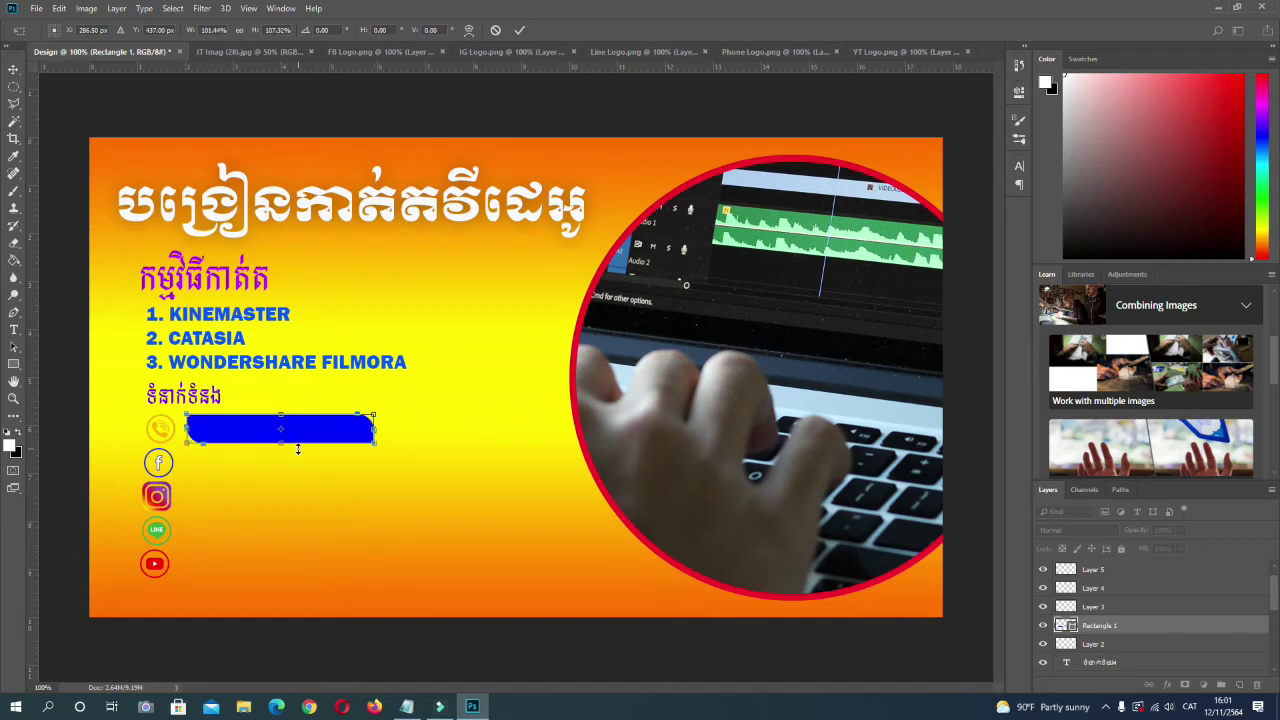
key(Down)
key(Down)
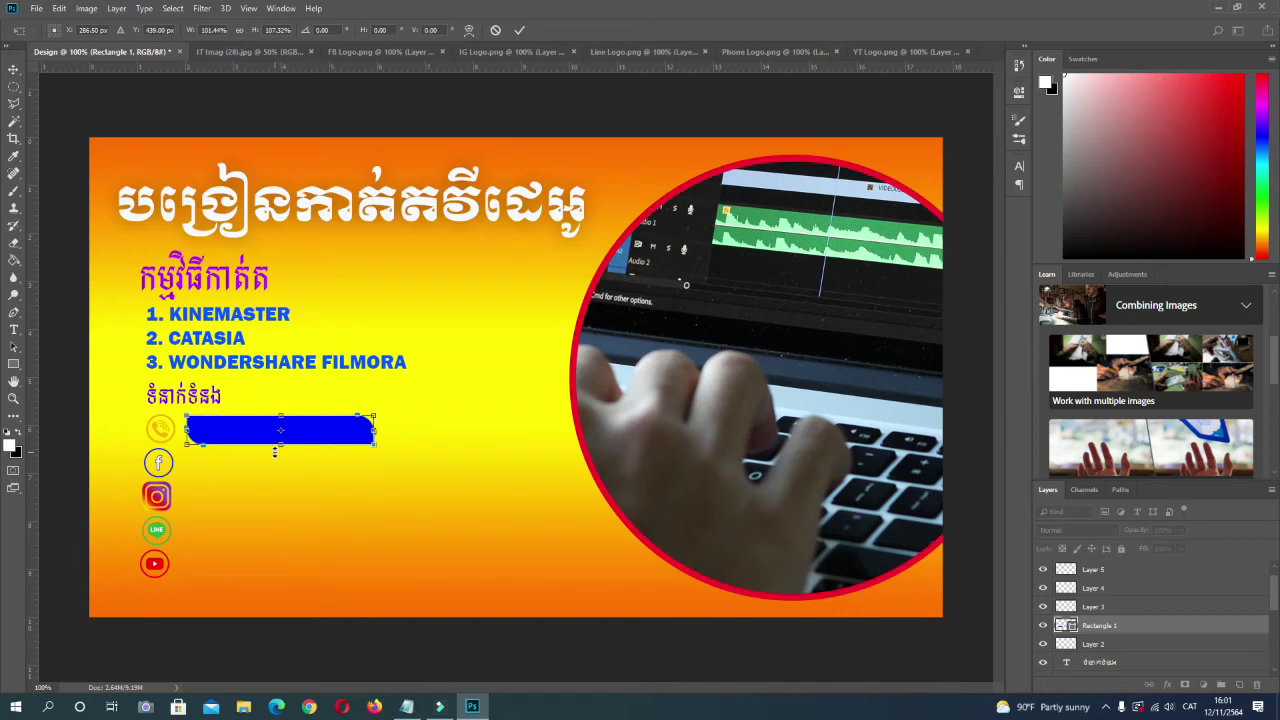
click(14, 364)
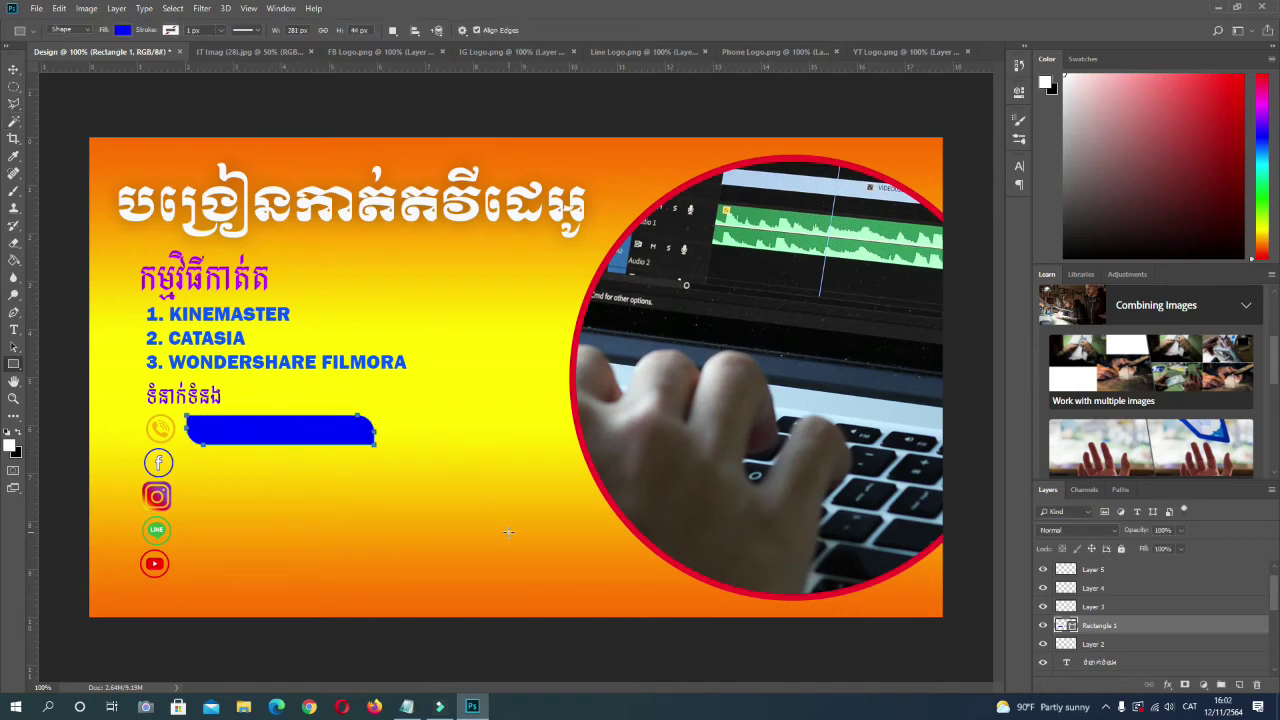
Add the contact phone number as white text on the blue bar beside the phone icon.
click(1095, 606)
click(14, 69)
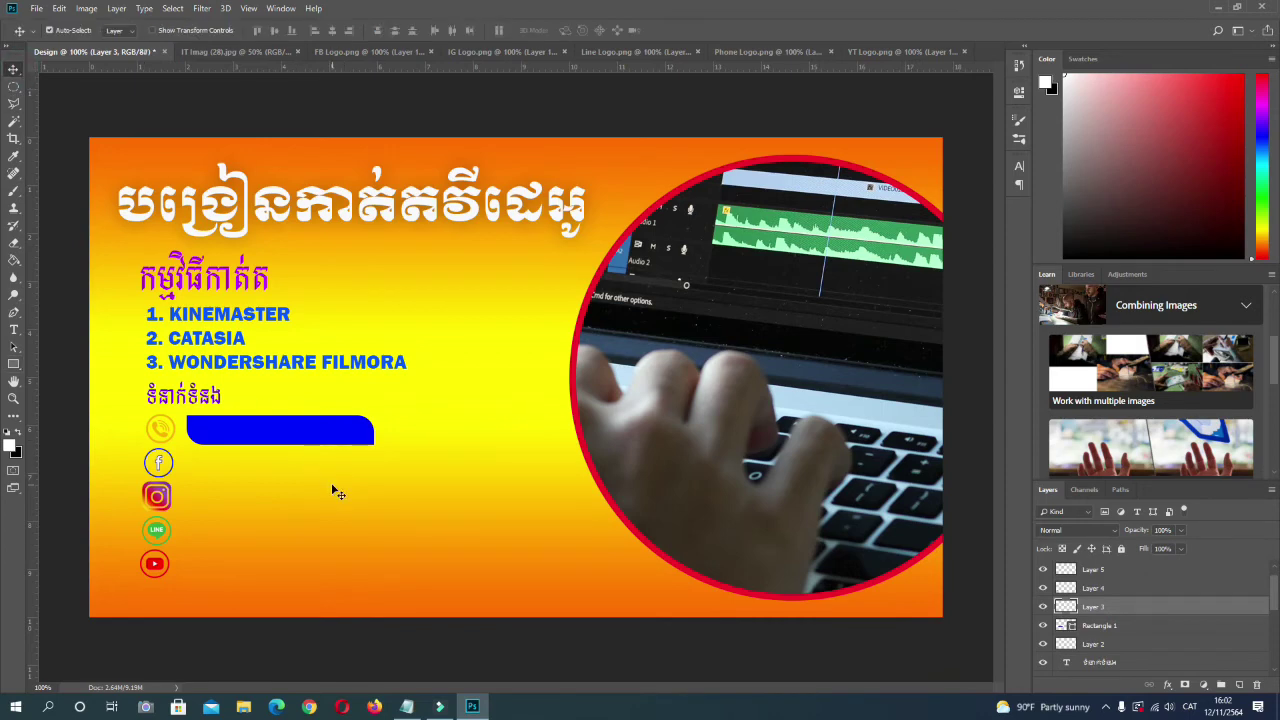
click(1105, 626)
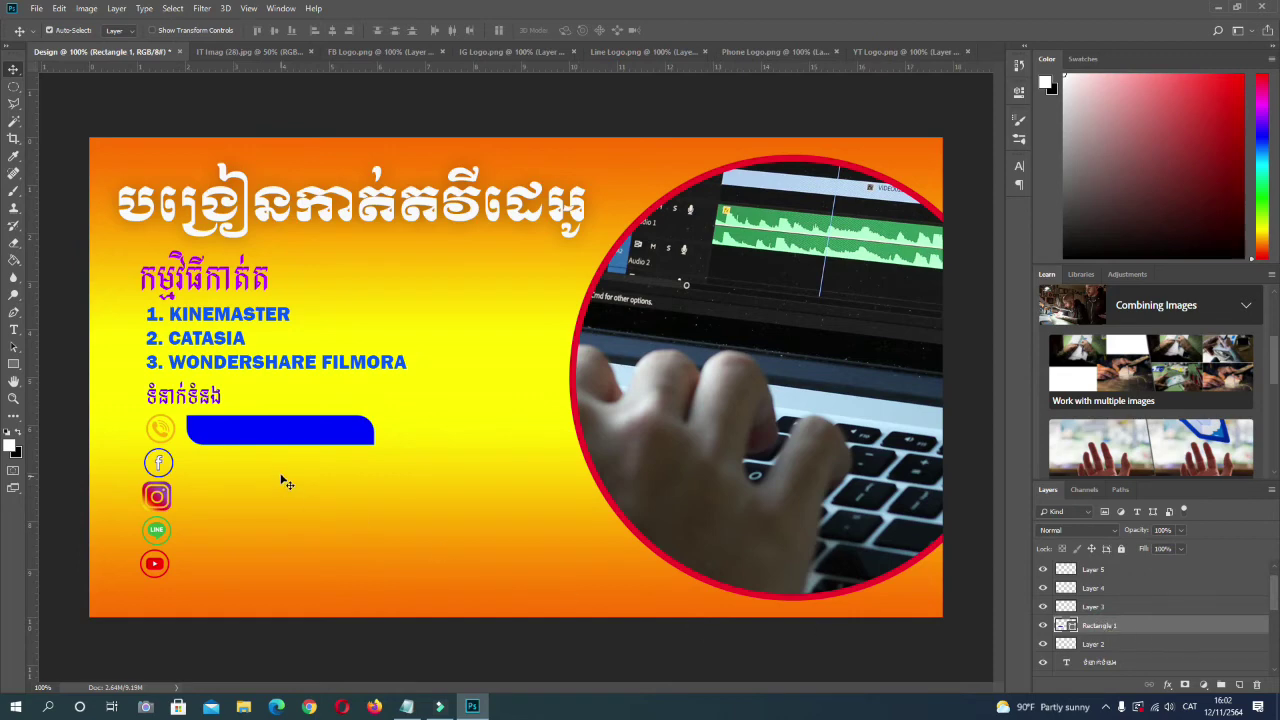
click(13, 330)
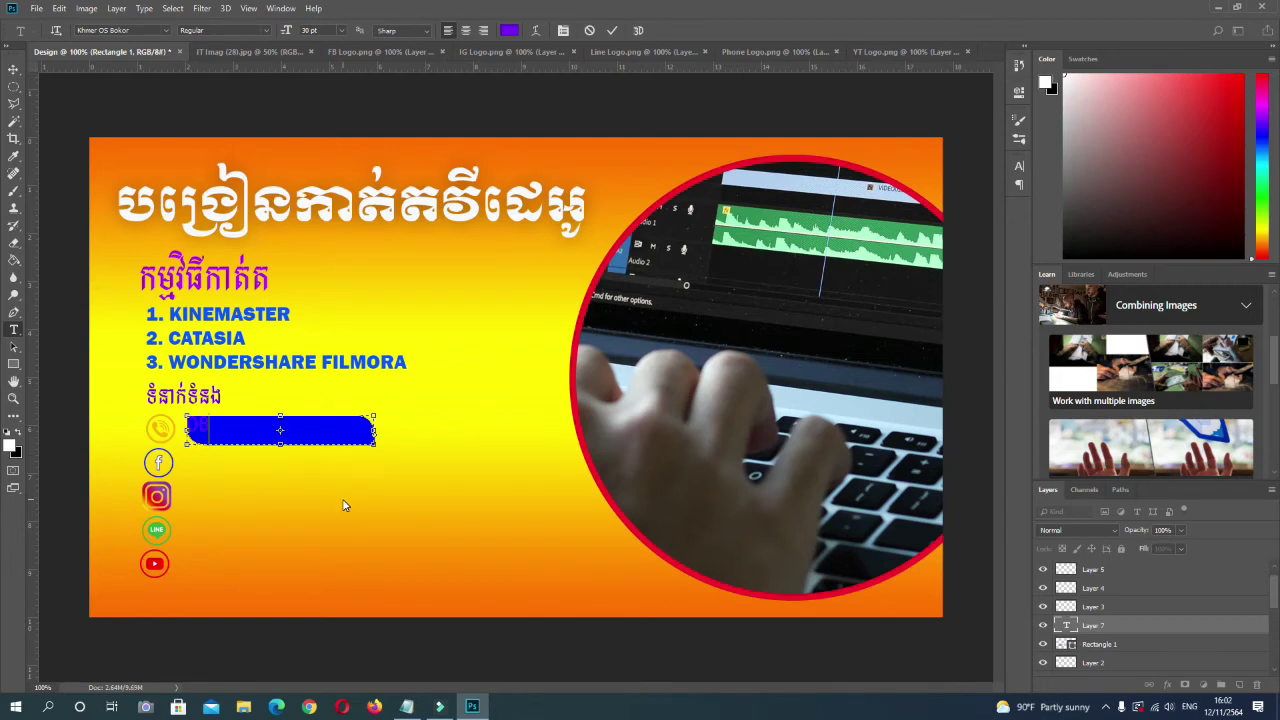
drag(237, 436, 184, 427)
click(507, 33)
click(906, 194)
click(1210, 189)
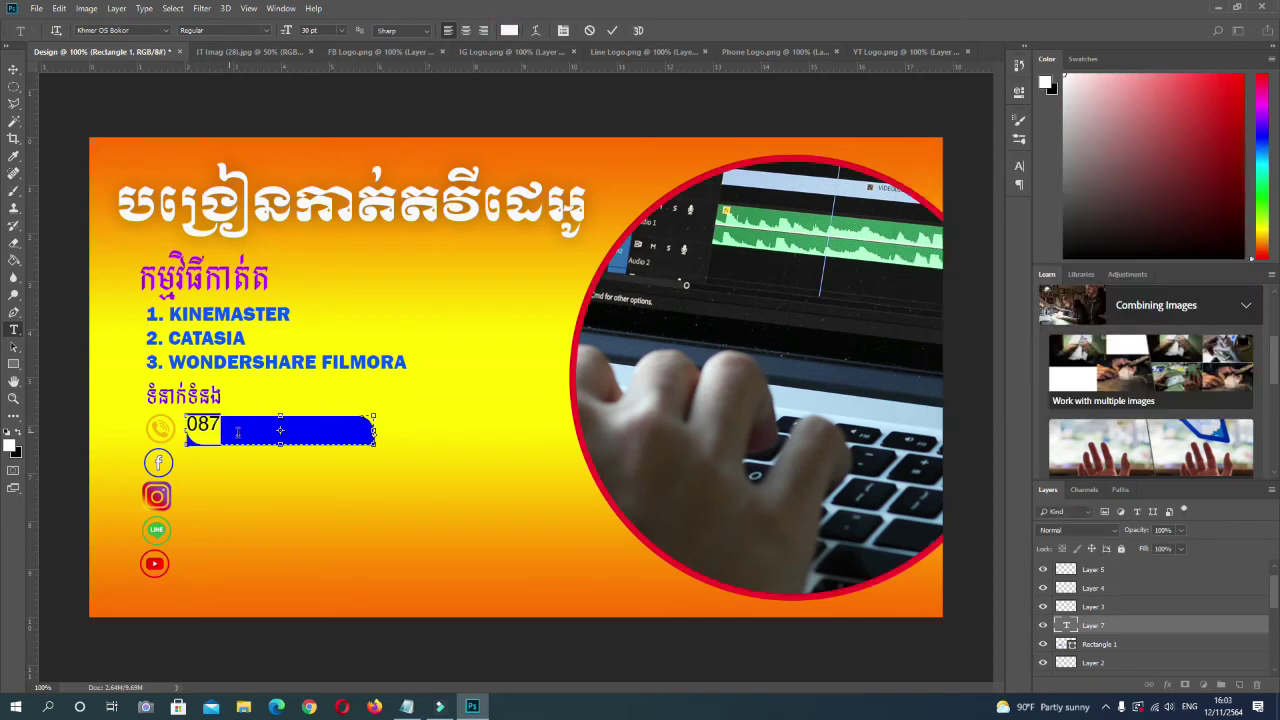
key(Right)
text(731 0963)
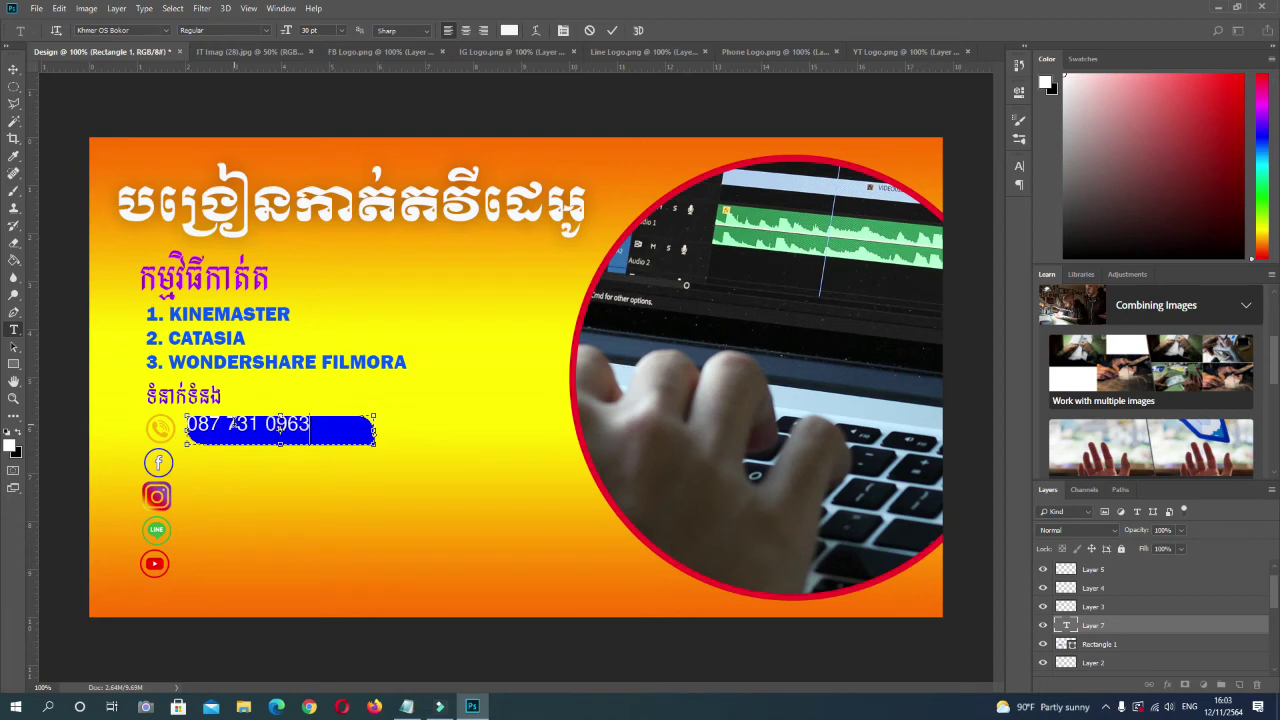
Format the phone number in Franklin Gothic Heavy at 36 pt and center it on the blue bar.
drag(332, 427, 186, 427)
click(164, 30)
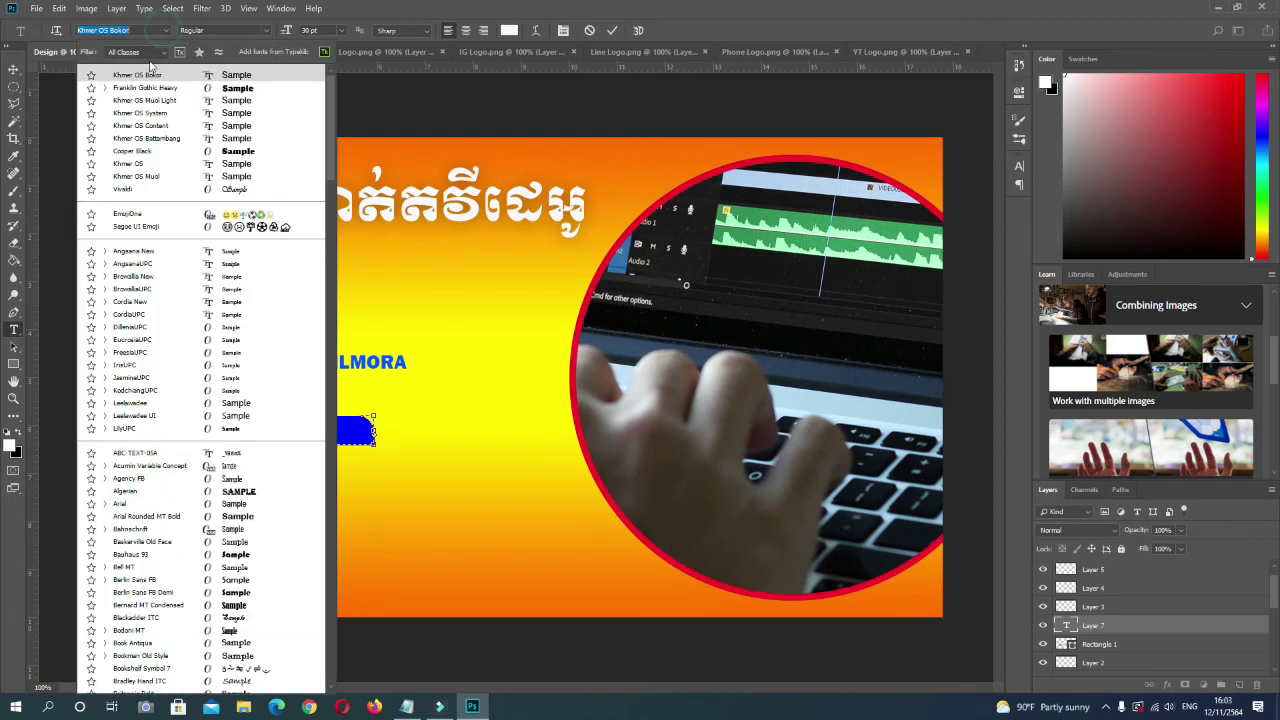
click(238, 88)
click(342, 30)
click(322, 165)
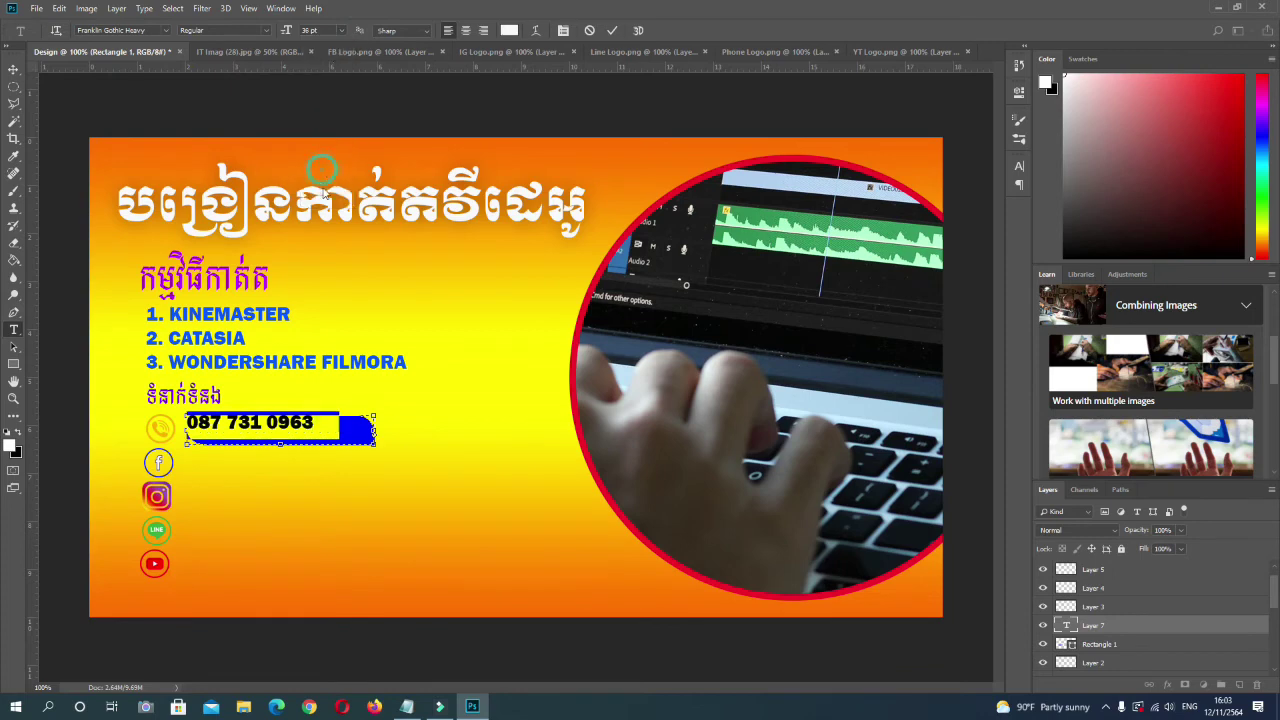
click(12, 67)
drag(287, 423, 300, 430)
Duplicate the blue bar and its phone number twice, placing the copies beside the Facebook and Instagram icons.
click(1124, 646)
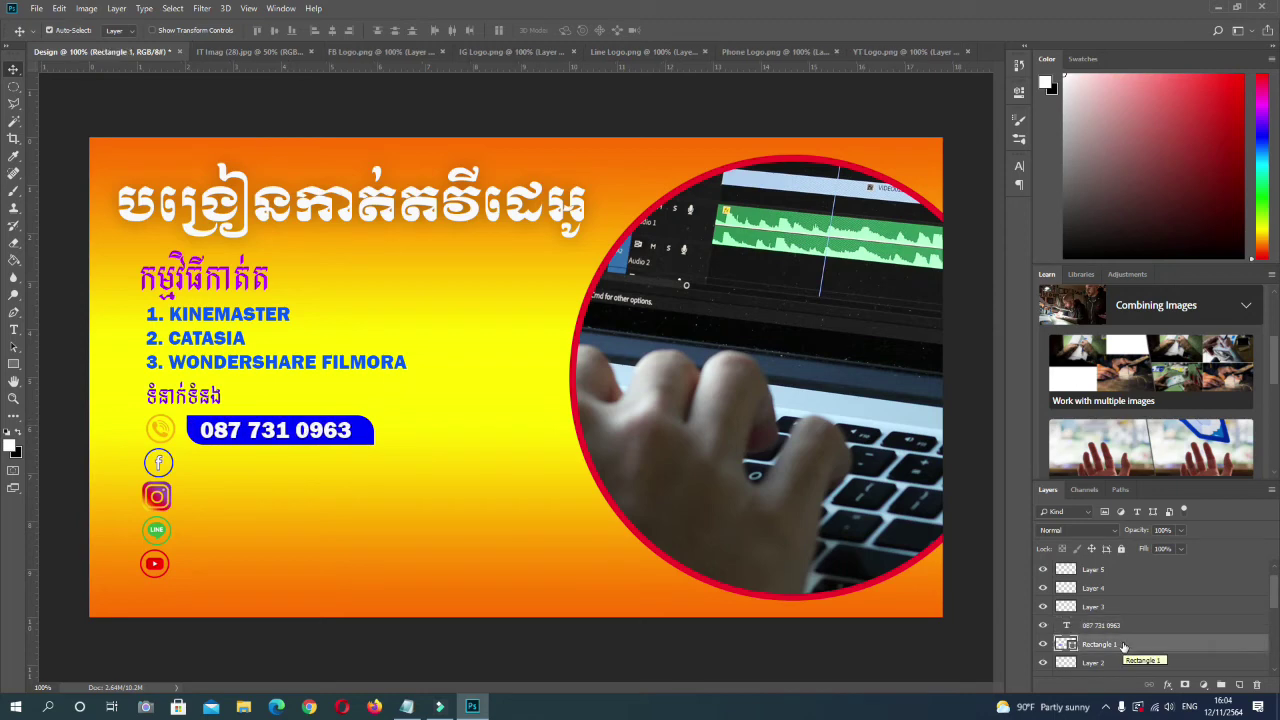
shift+click(1112, 626)
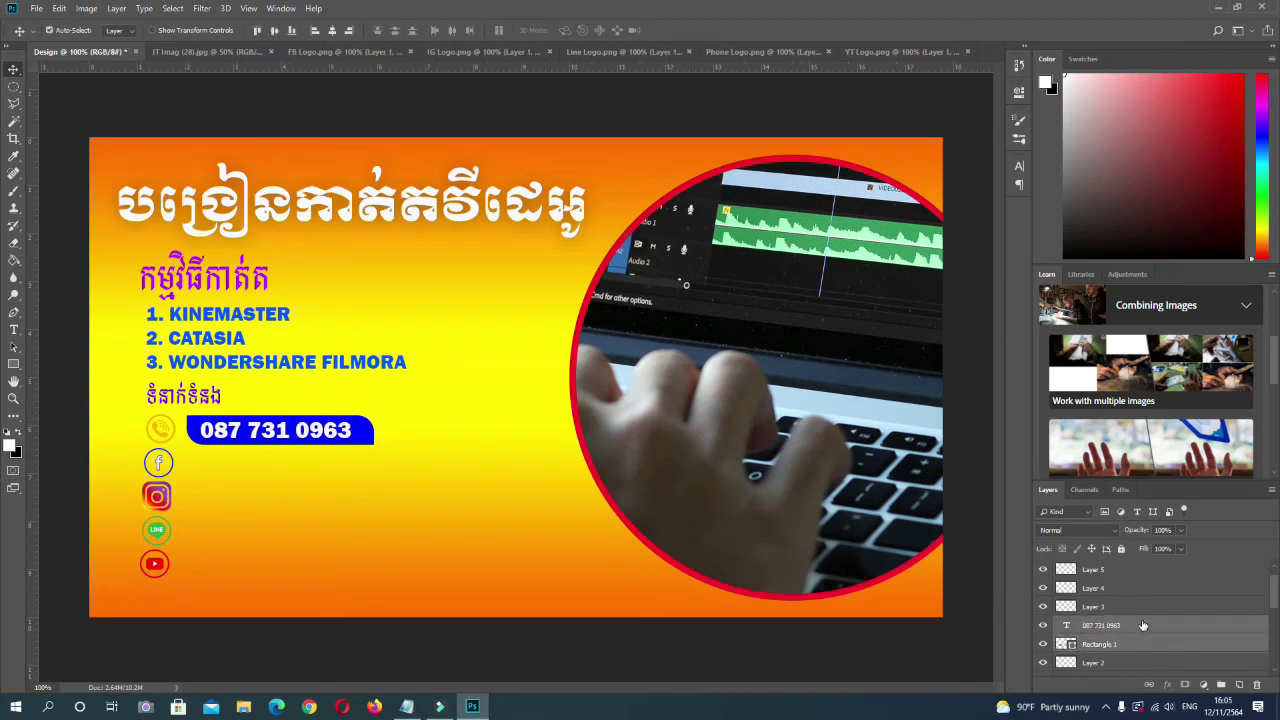
alt+drag(1143, 625, 1140, 597)
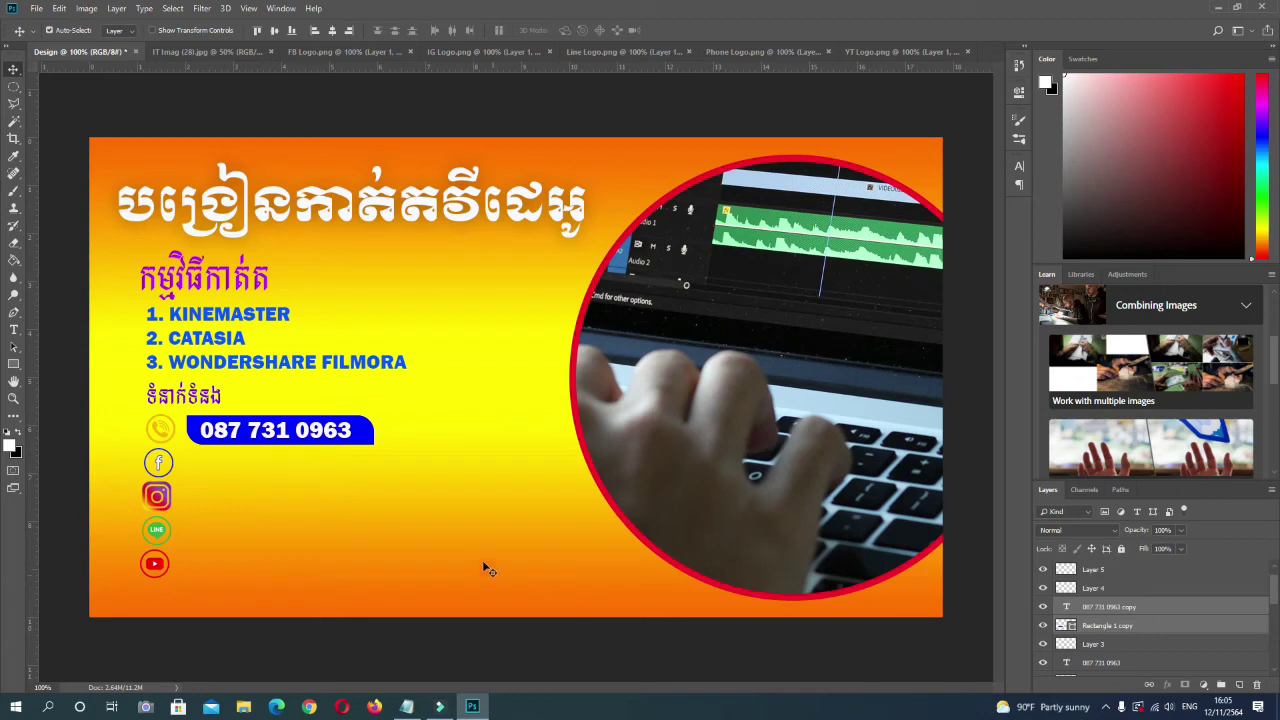
drag(372, 450, 371, 487)
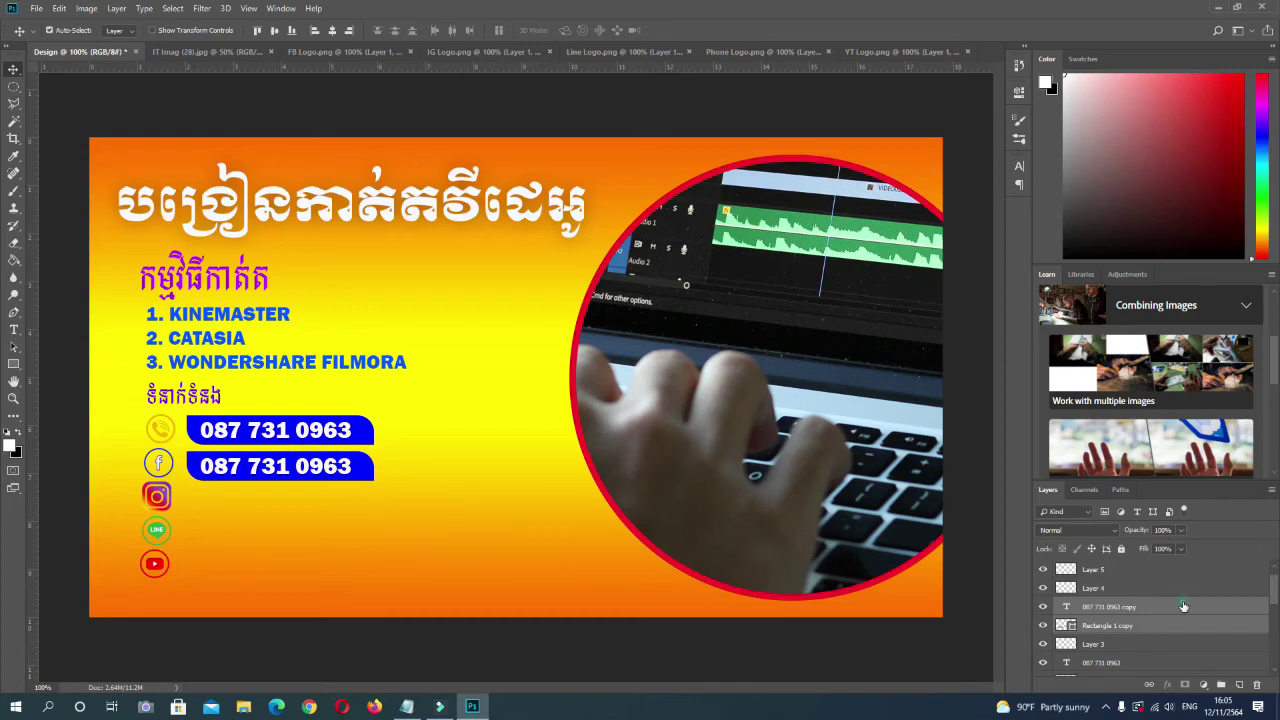
key(ctrl+j)
drag(360, 466, 365, 502)
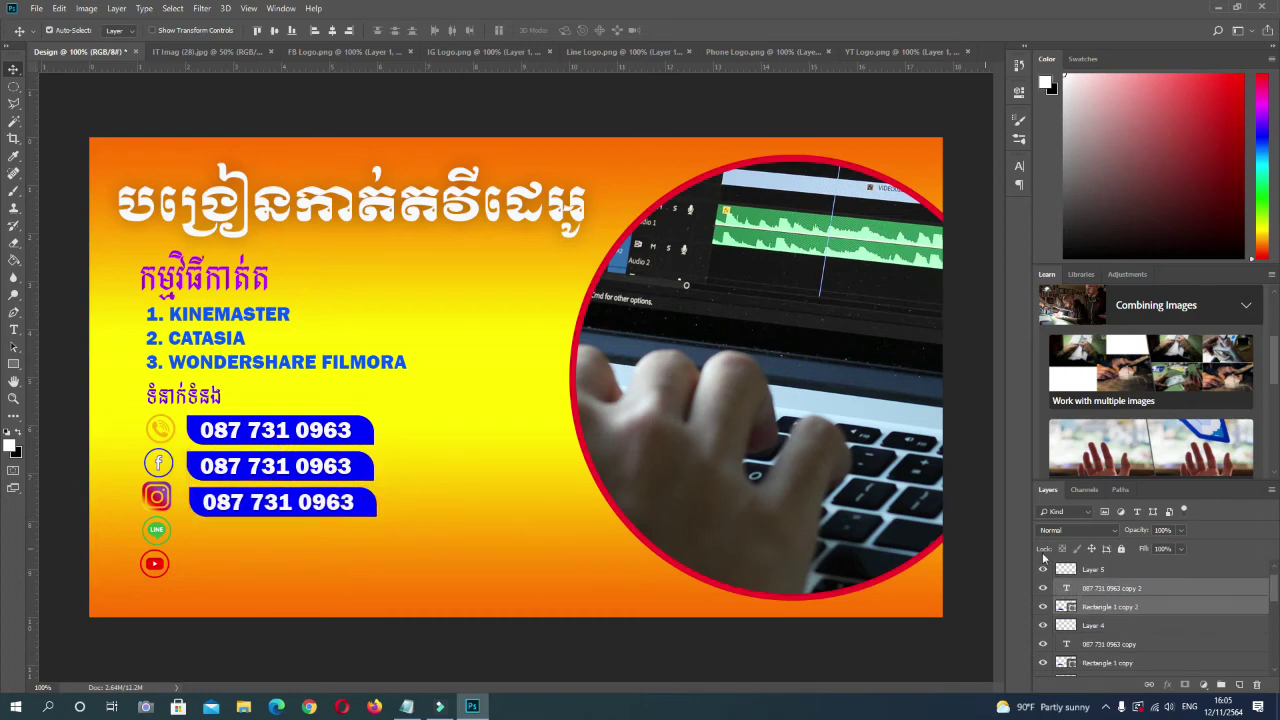
Duplicate the bar and number again, placing the copy beside the LINE icon in line with the bars above.
key(ctrl+shift+alt+n)
drag(1182, 606, 1155, 580)
drag(358, 510, 353, 548)
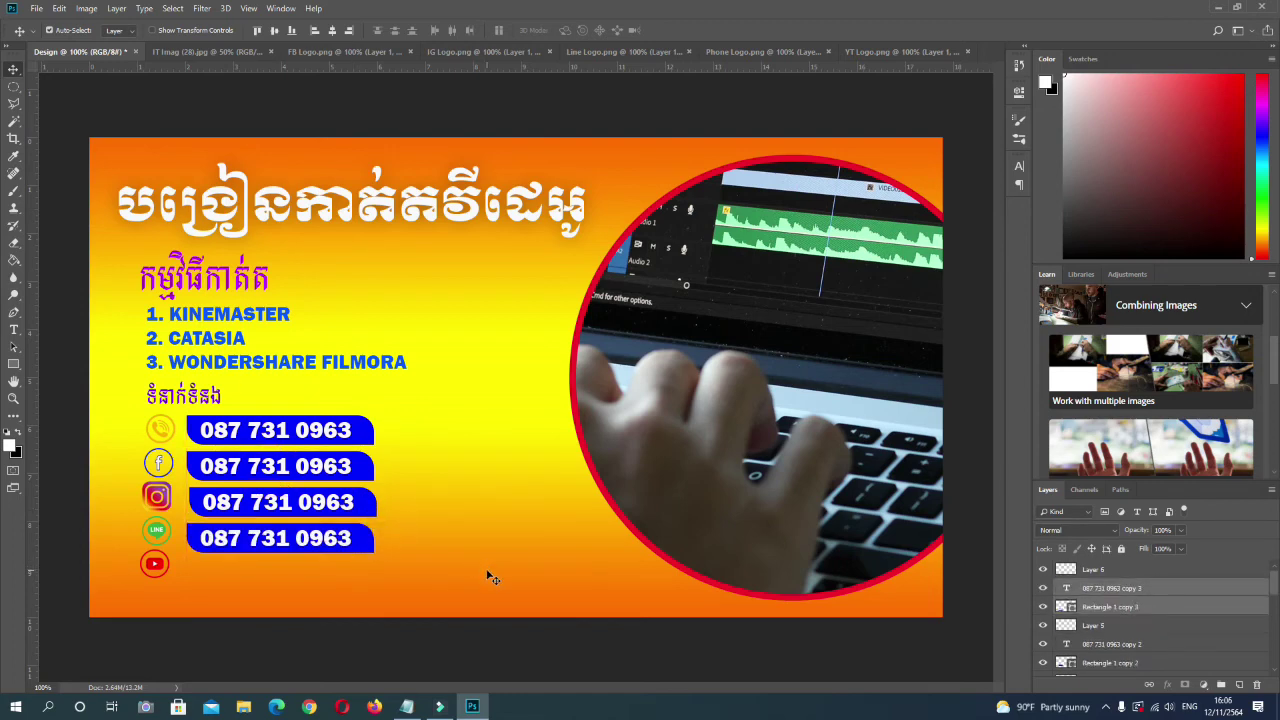
key(Right)
key(Right)
key(Right)
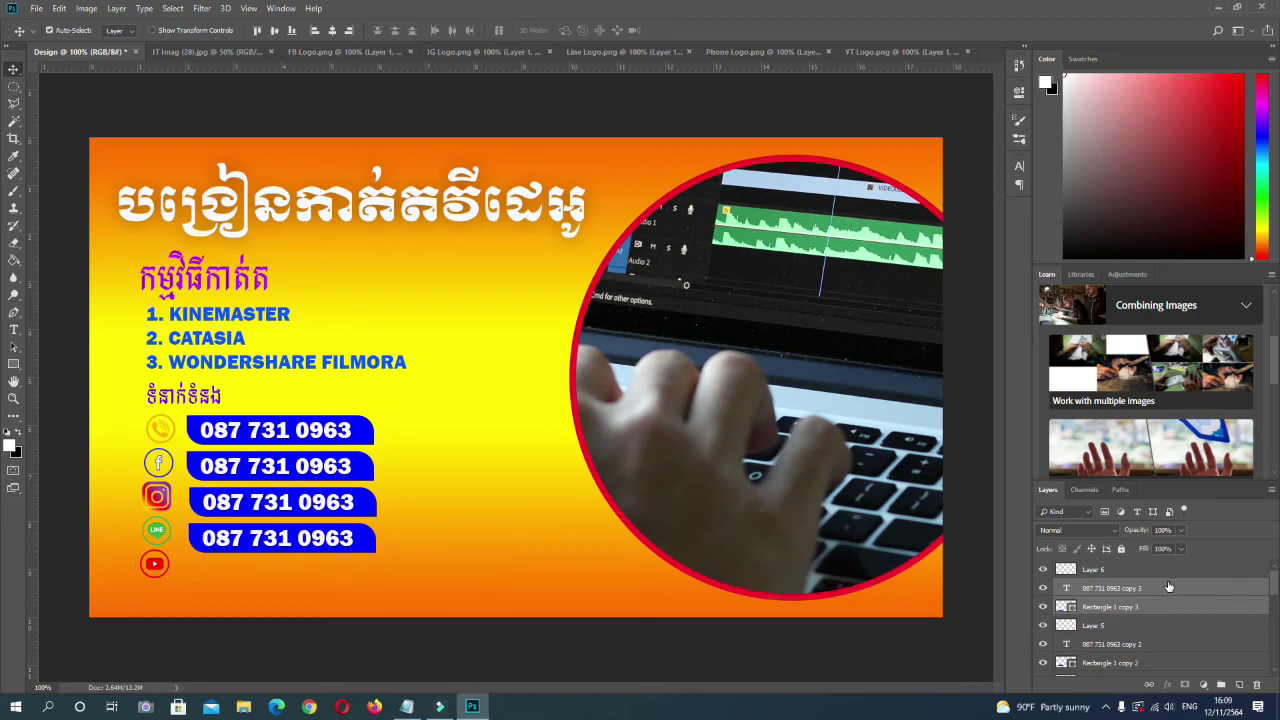
Duplicate the LINE bar and its number, placing the copy beside the YouTube icon.
drag(1168, 587, 1168, 566)
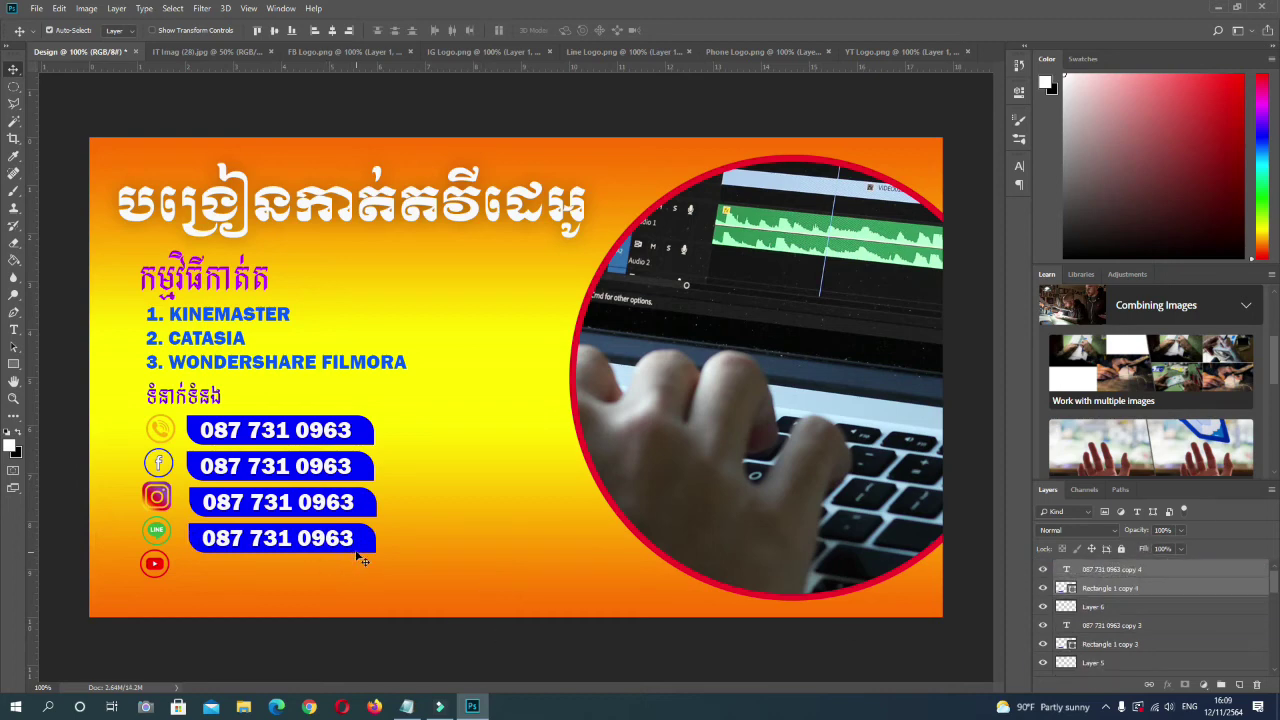
drag(358, 560, 356, 582)
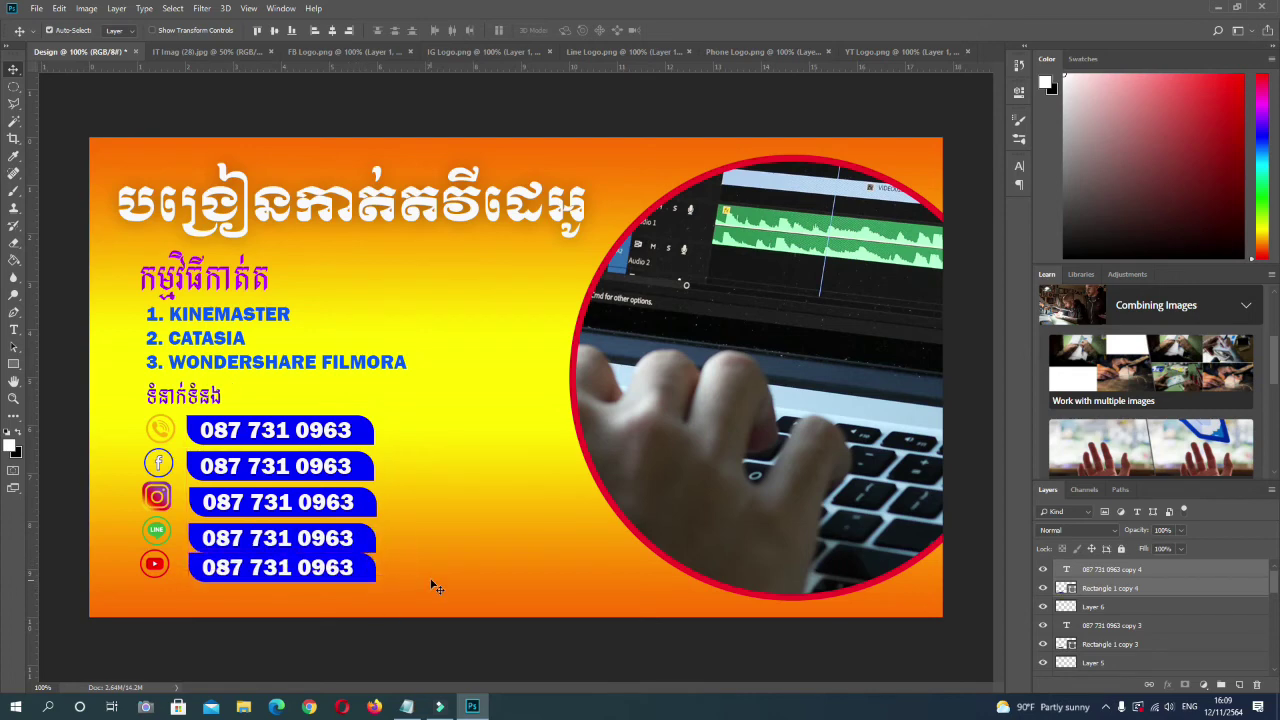
key(Down)
key(Down)
key(Down)
key(Down)
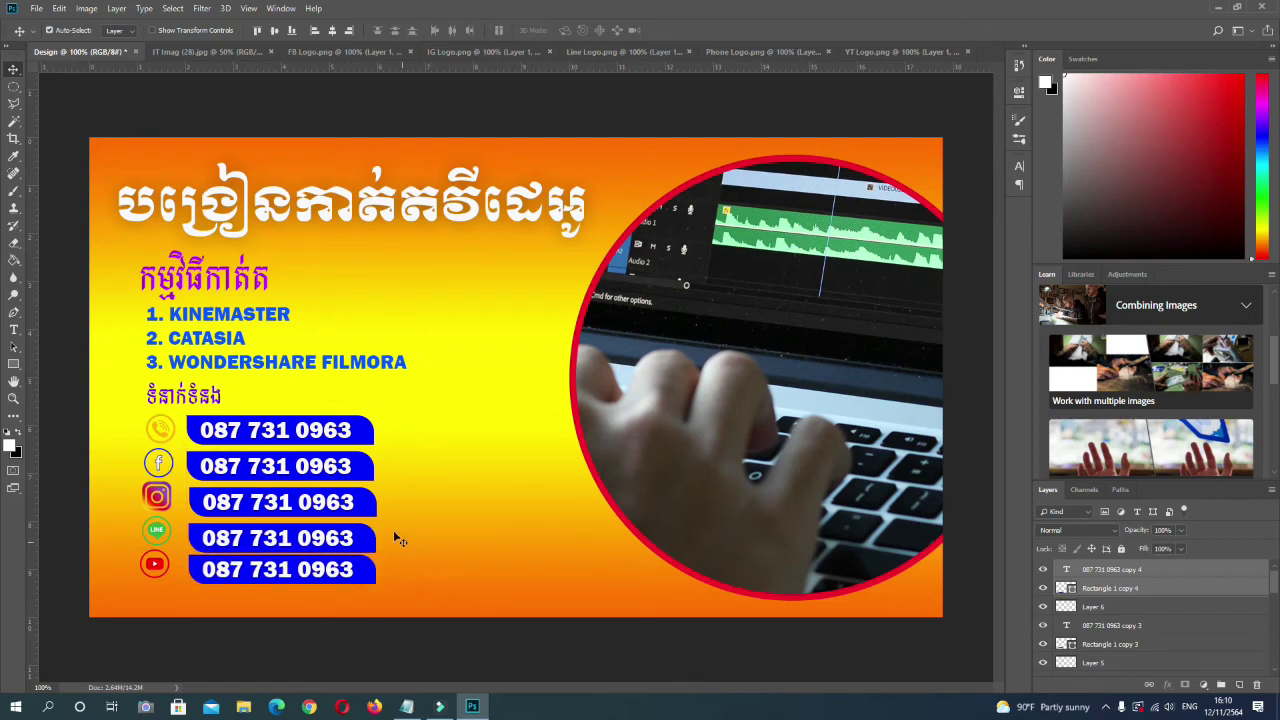
Nudge the Facebook and Instagram bars with their text upward to line up with their icons.
click(368, 470)
key(Up)
key(Up)
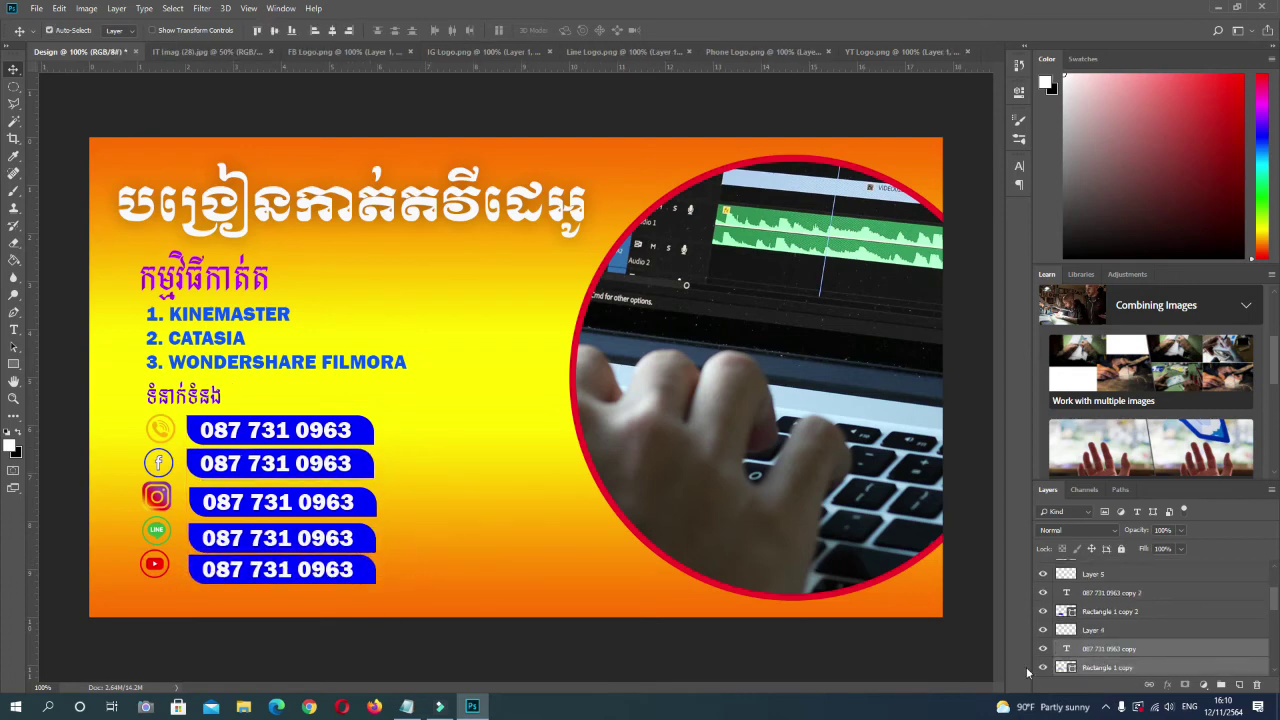
click(1095, 612)
shift+click(1148, 594)
key(Up)
key(Up)
key(Up)
key(Up)
key(Up)
key(Up)
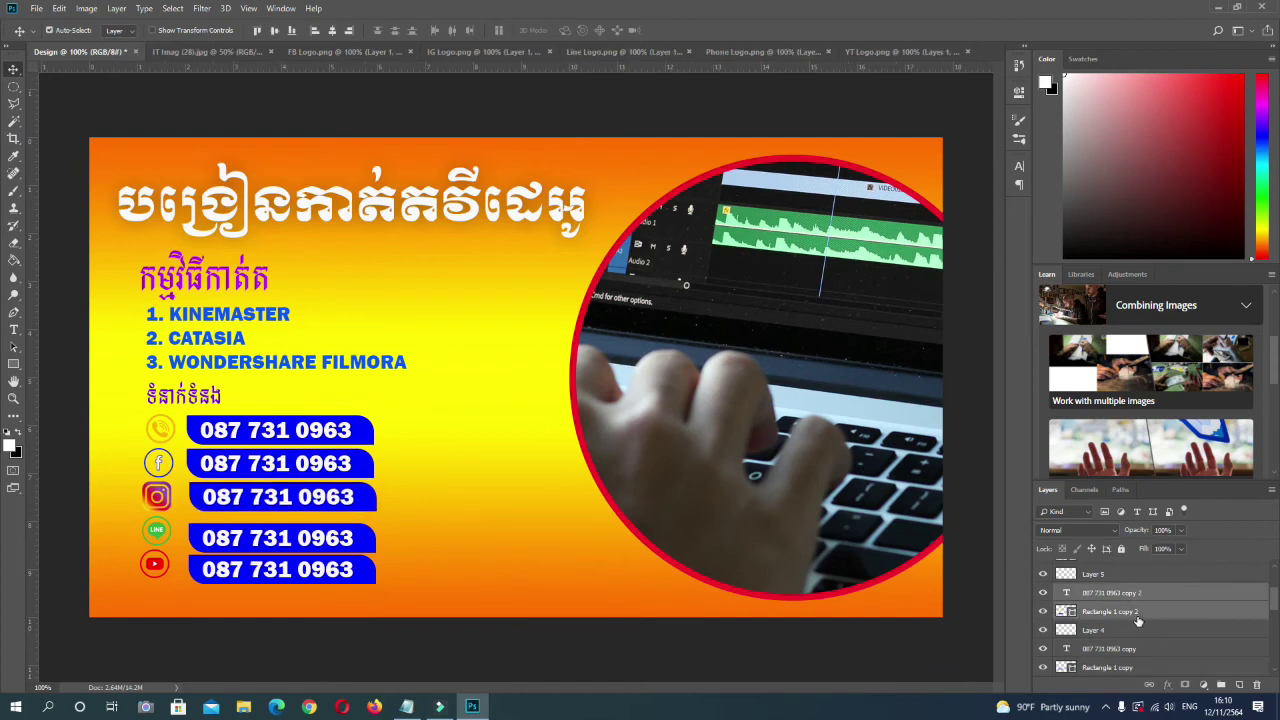
Nudge the LINE bar and its text upward to line up with the LINE icon.
click(360, 543)
scroll(1108, 598, up, 1)
shift+click(1101, 591)
key(Up)
key(Up)
key(Up)
key(Up)
key(Up)
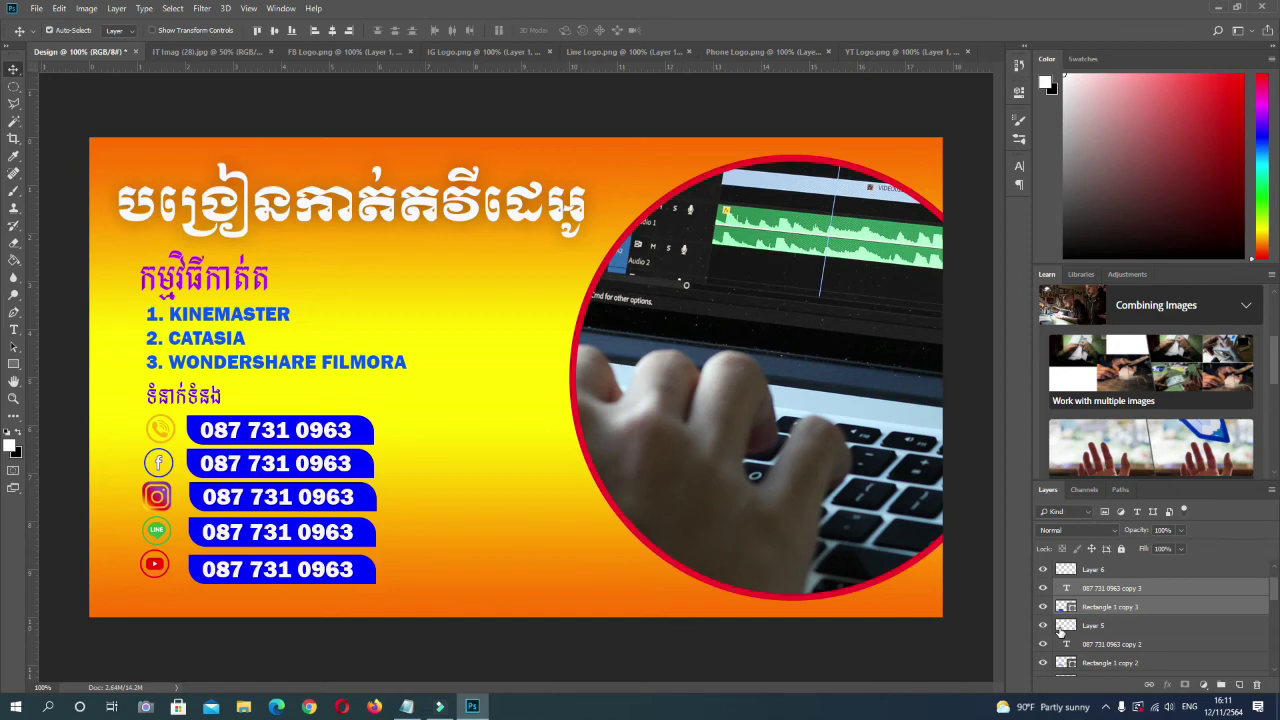
Nudge the YouTube bar and its text upward to line up with the YouTube icon.
scroll(1140, 600, up, 1)
click(1110, 588)
shift+click(1146, 573)
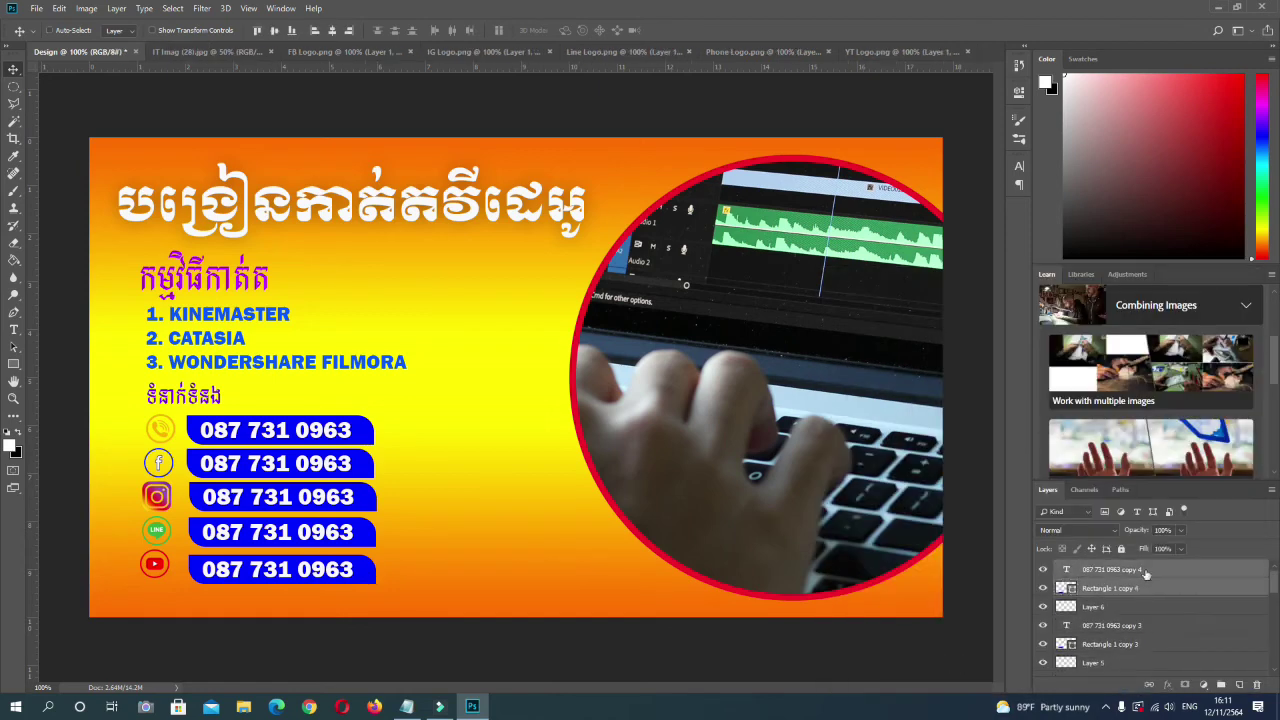
key(Up)
key(Up)
key(Up)
key(Up)
key(Up)
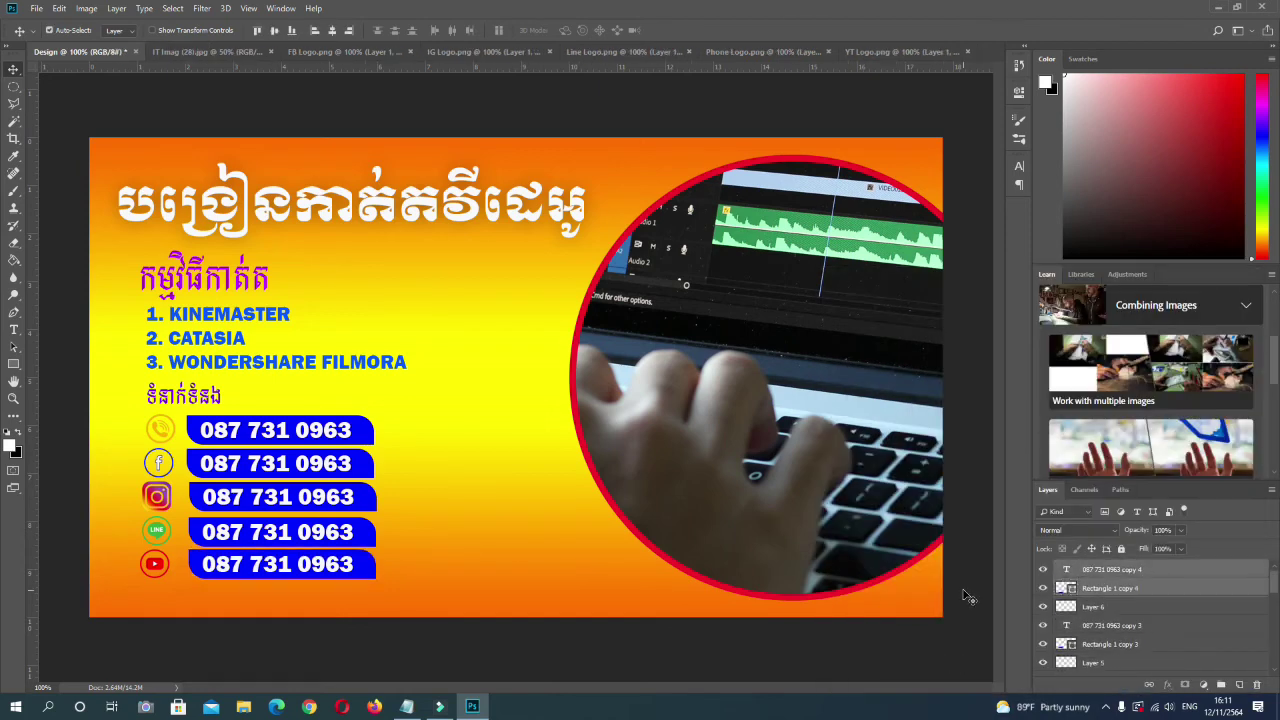
Move the LINE bar and its text up slightly more to even out the spacing between bars.
click(1110, 644)
shift+click(1113, 623)
key(Up)
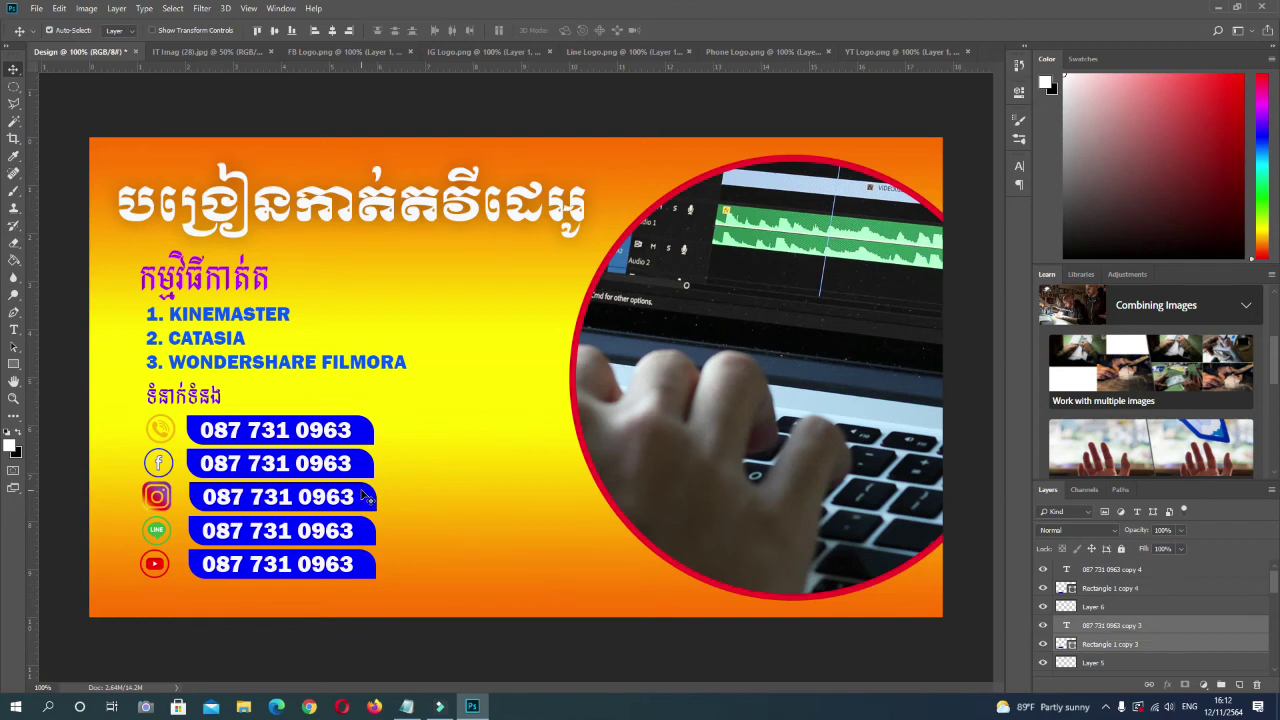
Replace the number on the Facebook bar with the account holder's name and copy that name.
click(294, 468)
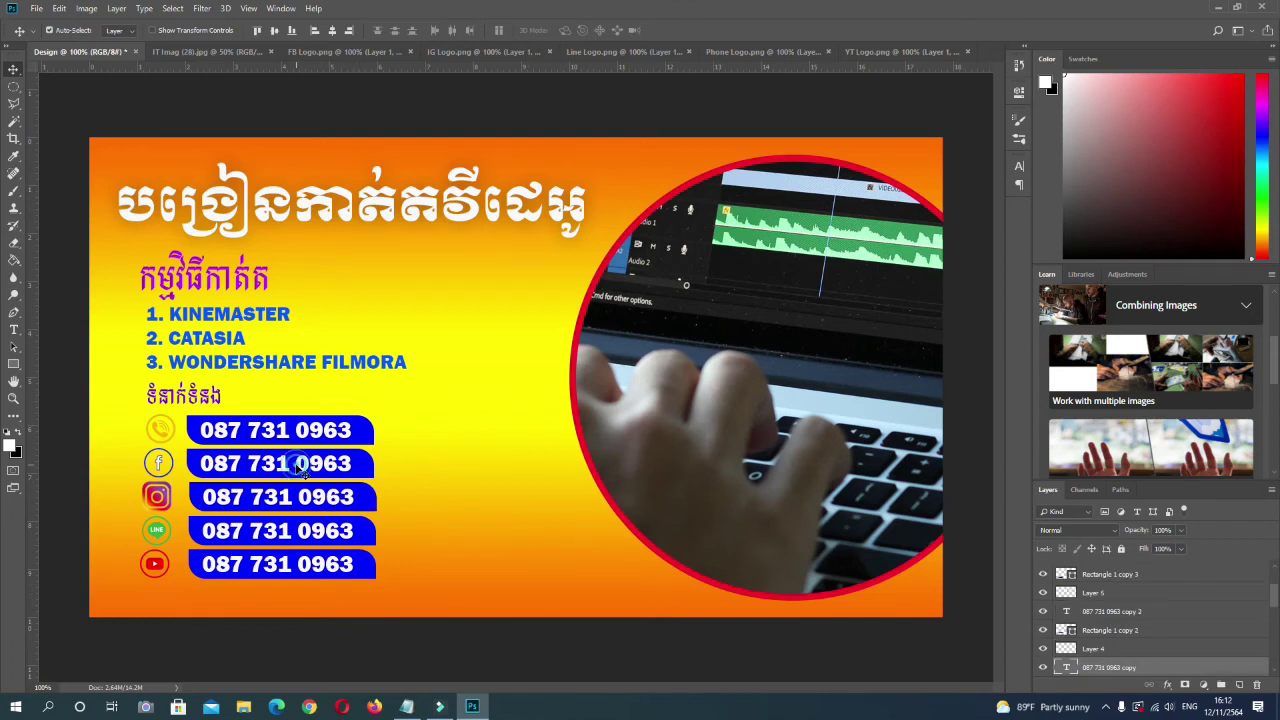
double_click(1067, 667)
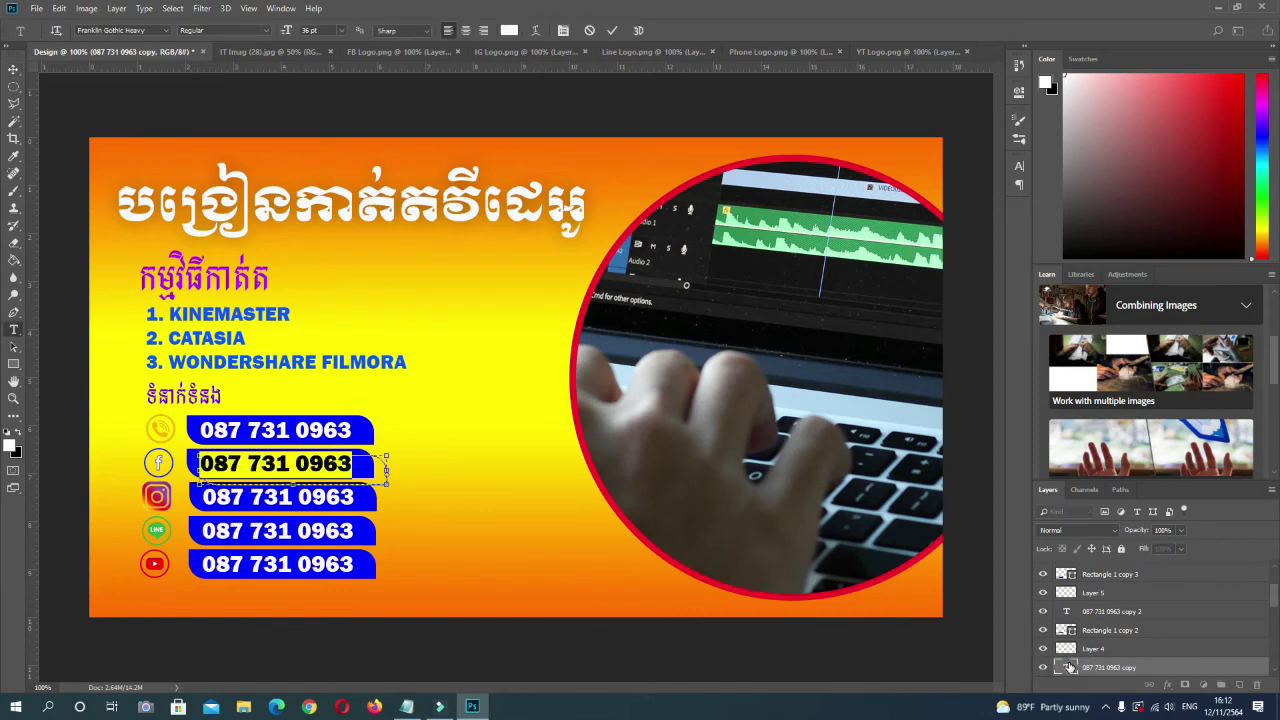
text(RON SME)
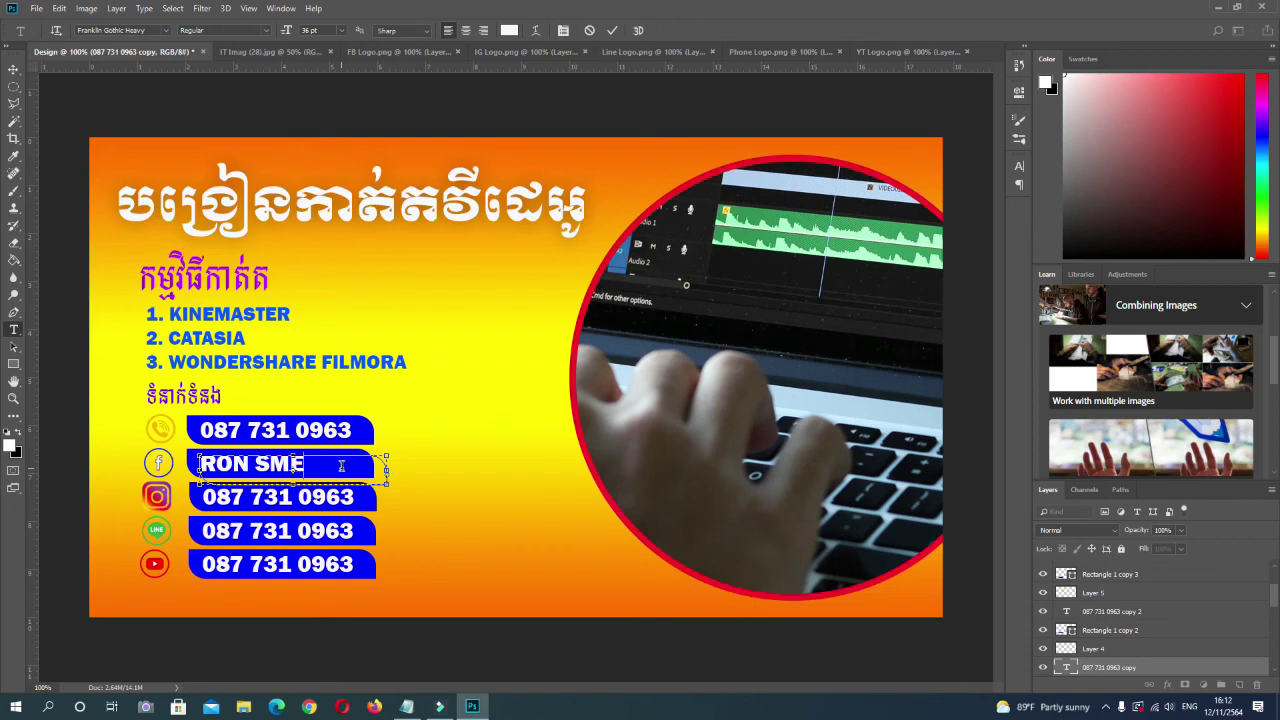
drag(352, 465, 252, 518)
key(ctrl+c)
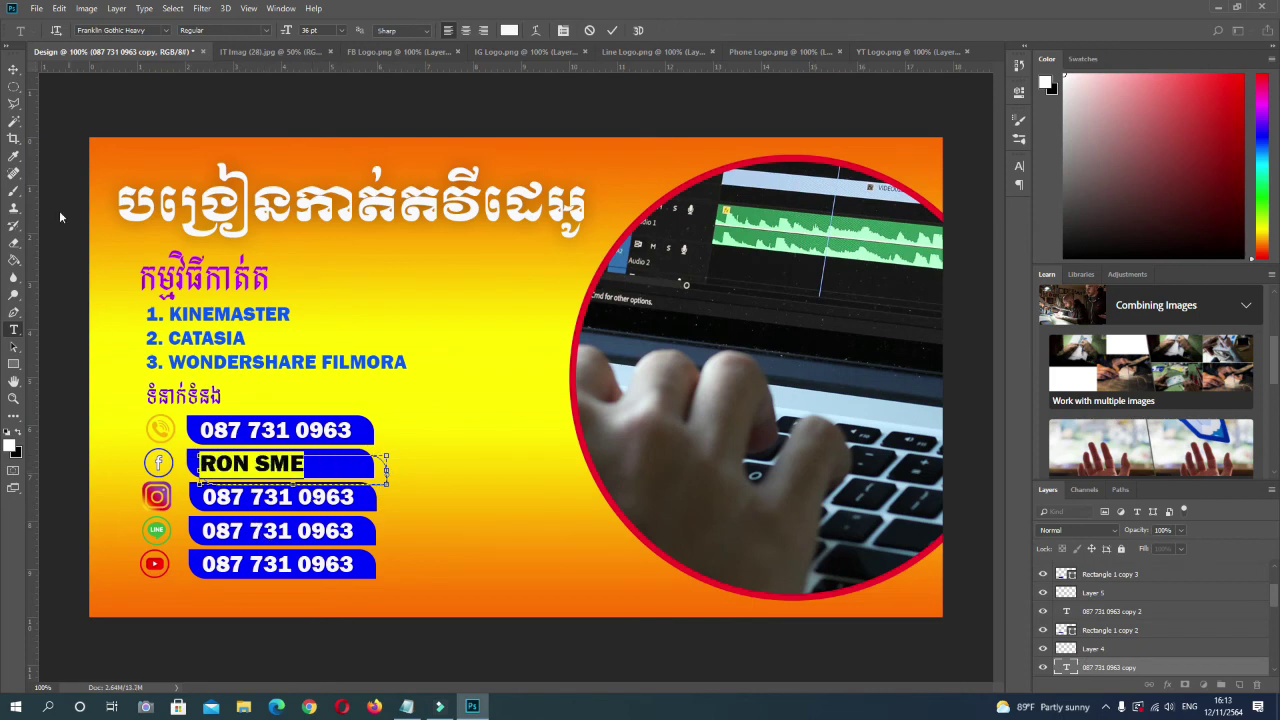
click(613, 33)
key(v)
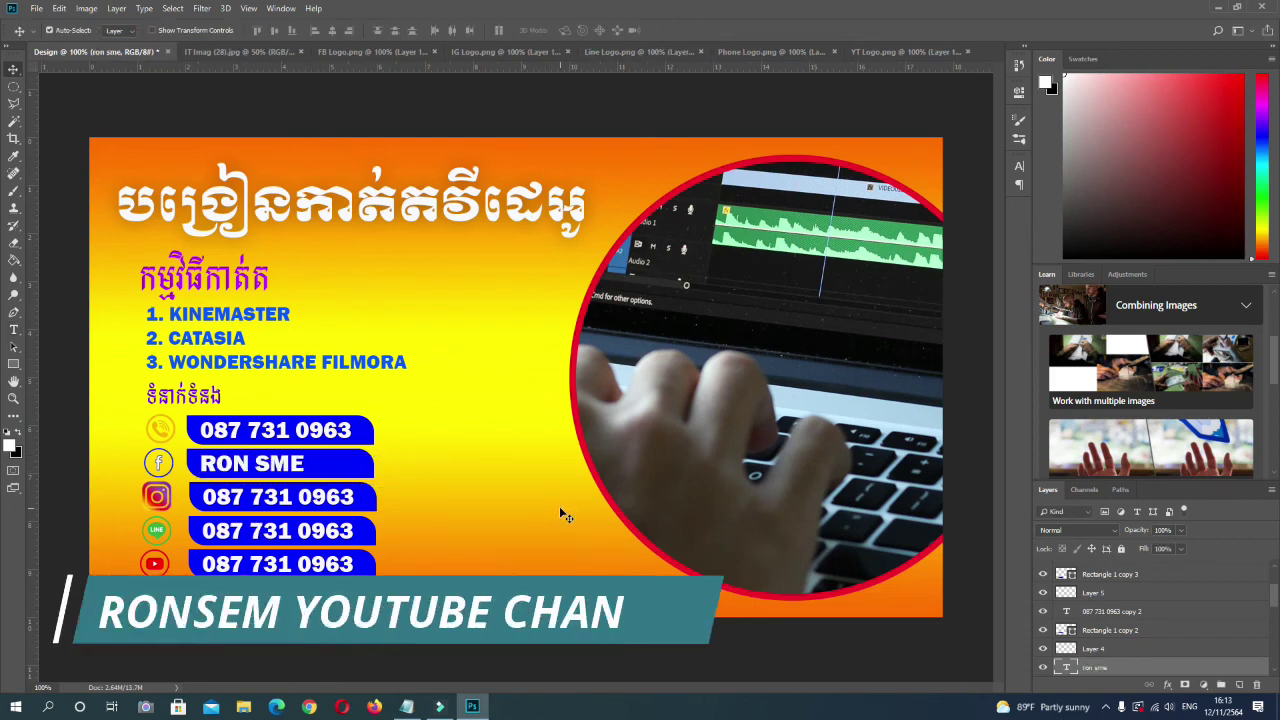
Replace the number on the Instagram bar with the copied account name.
click(333, 497)
double_click(1066, 611)
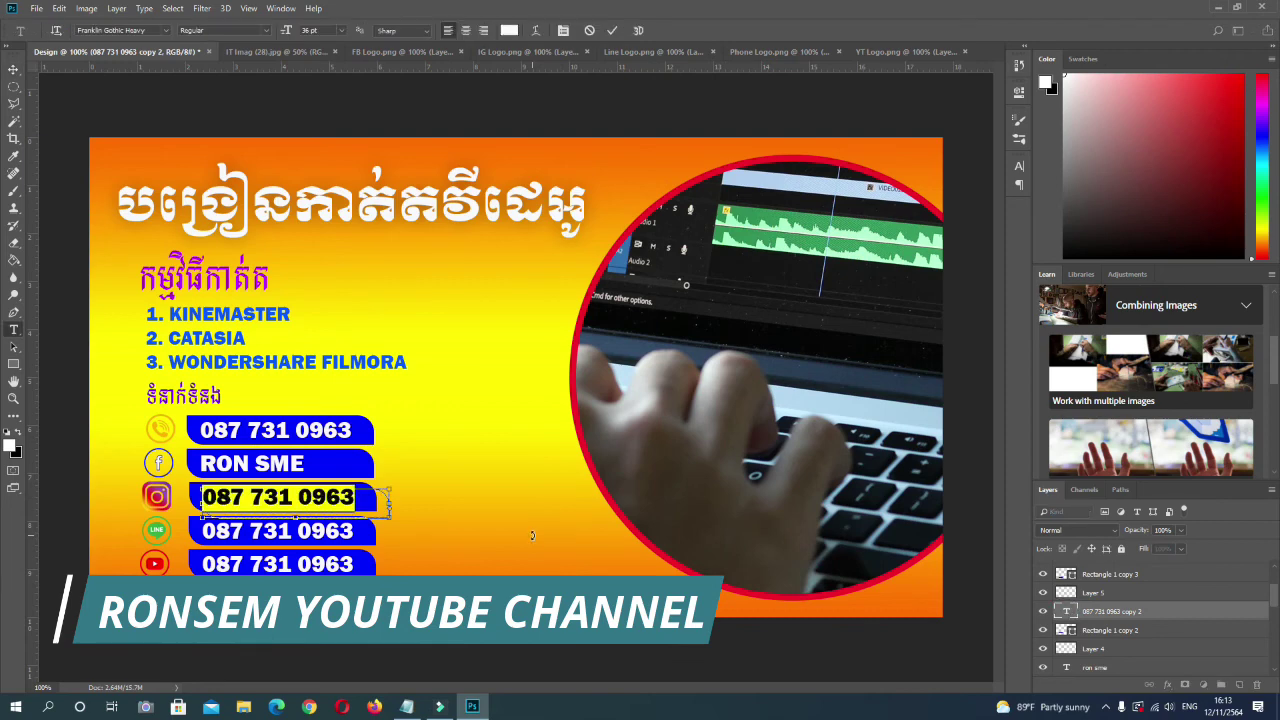
key(ctrl+v)
key(ctrl+Return)
key(v)
Replace the number on the LINE bar with the copied account name.
click(340, 540)
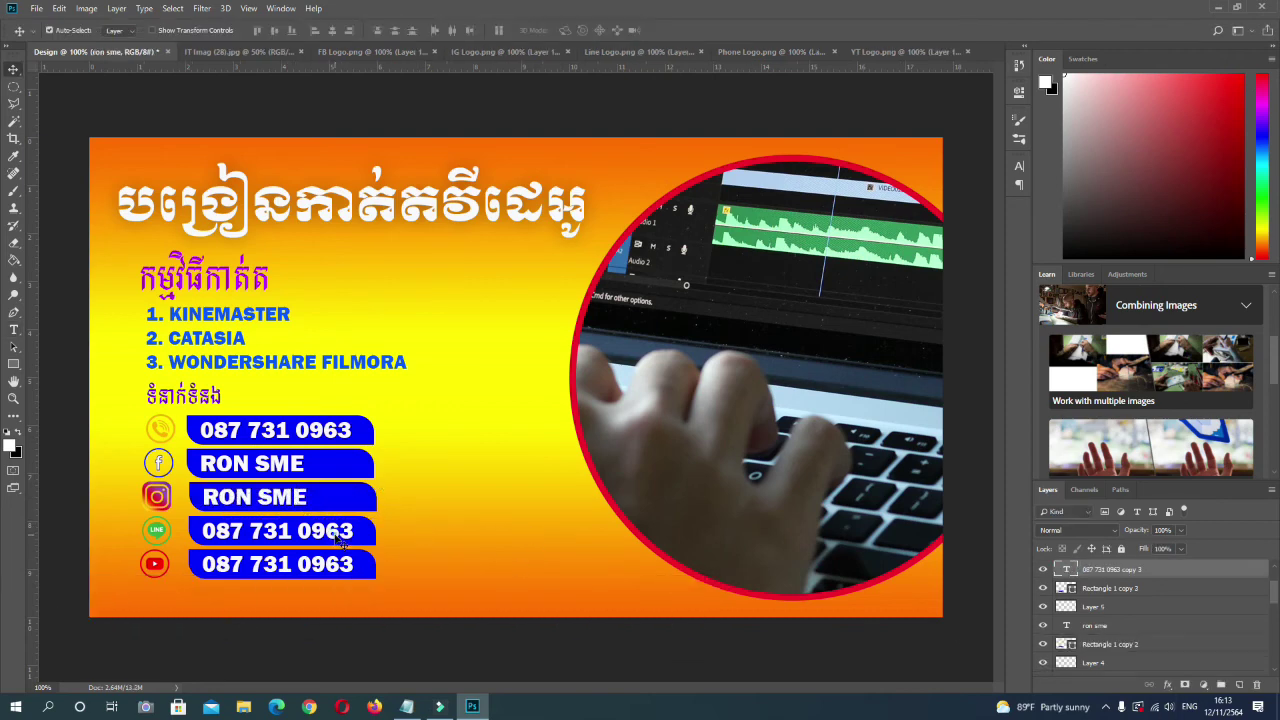
double_click(1066, 570)
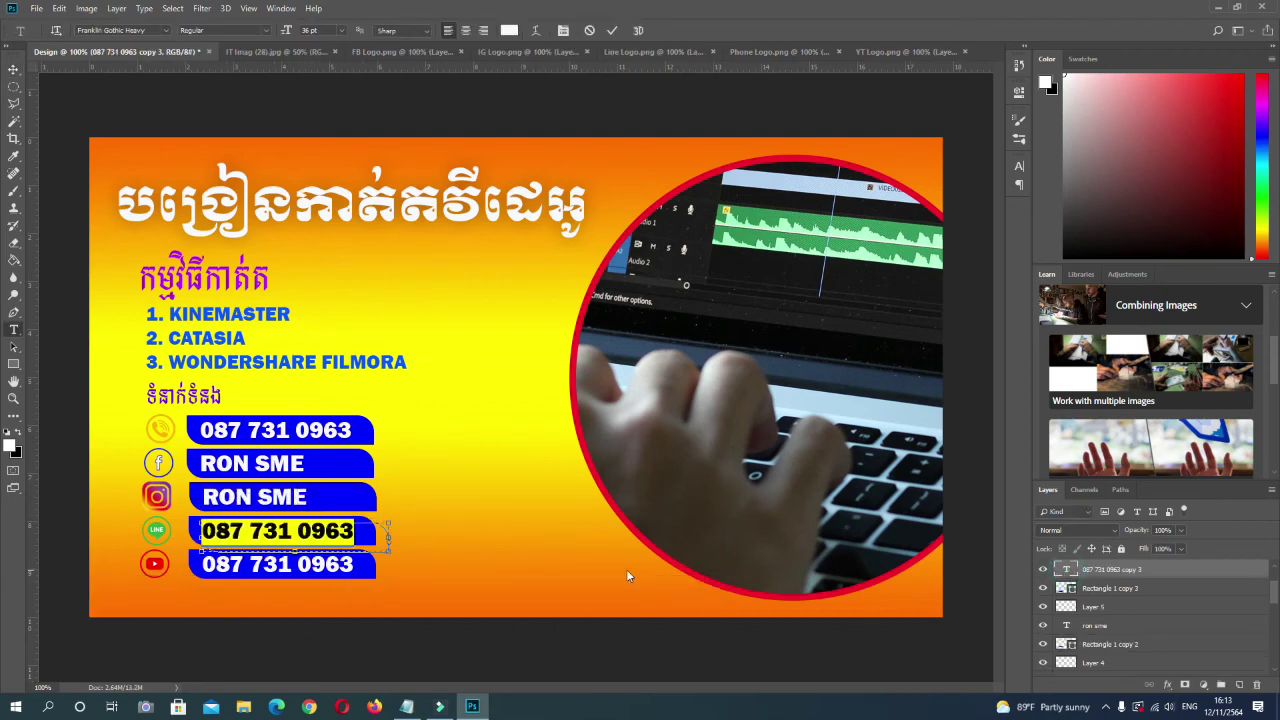
key(ctrl+v)
click(612, 30)
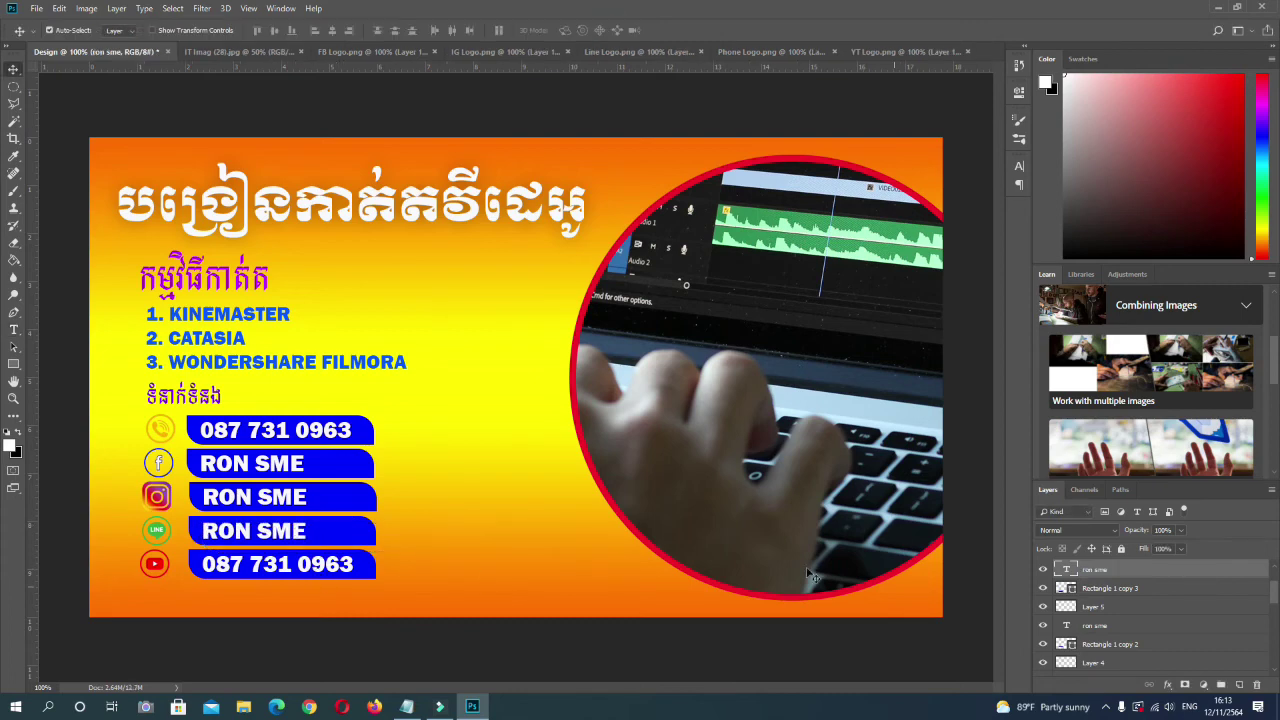
Replace the number on the YouTube bar with the copied account name.
double_click(1066, 570)
key(ctrl+v)
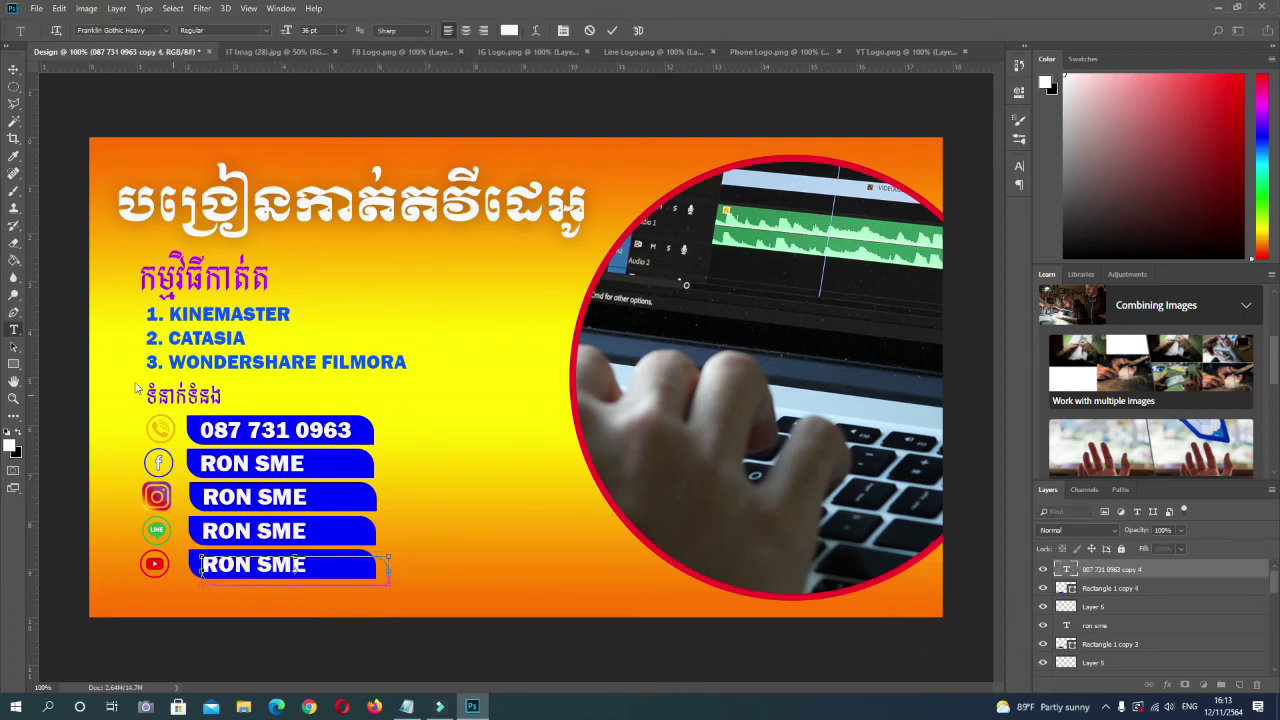
click(612, 30)
key(v)
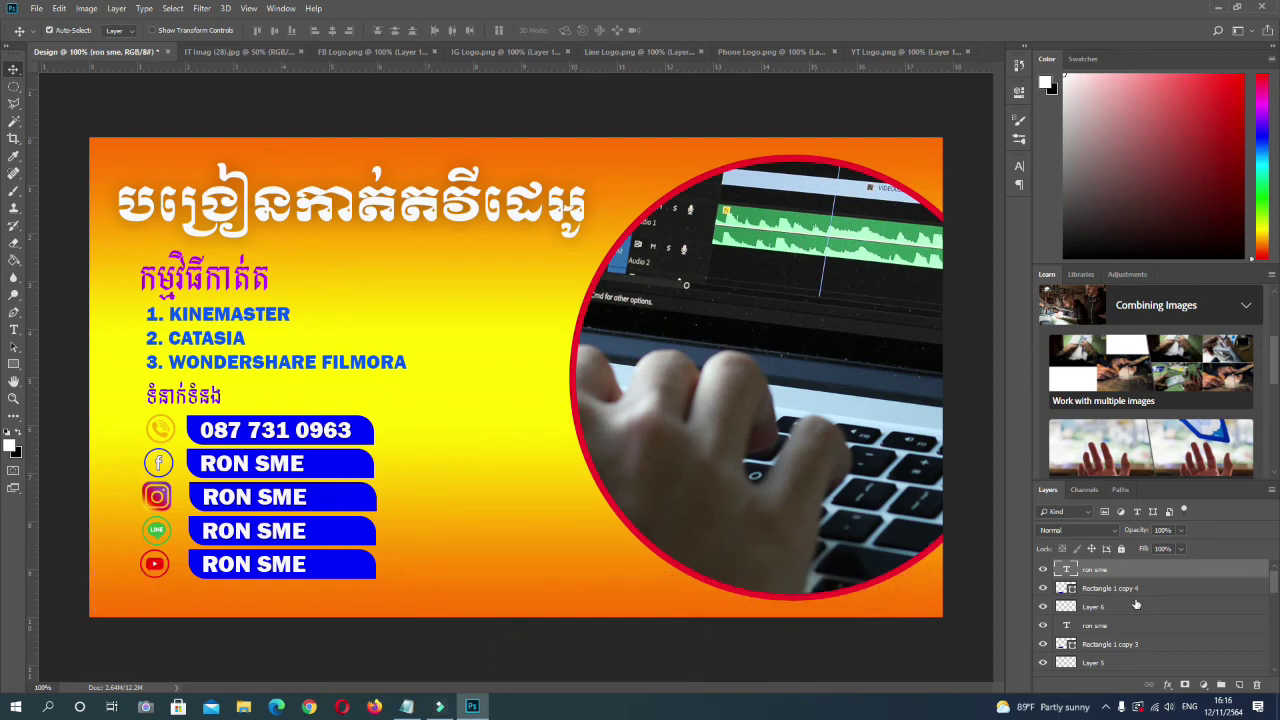
Group all the contact icon, blue bar and bar text layers, from Layer 2 up to the topmost text layer.
scroll(1136, 604, down, 8)
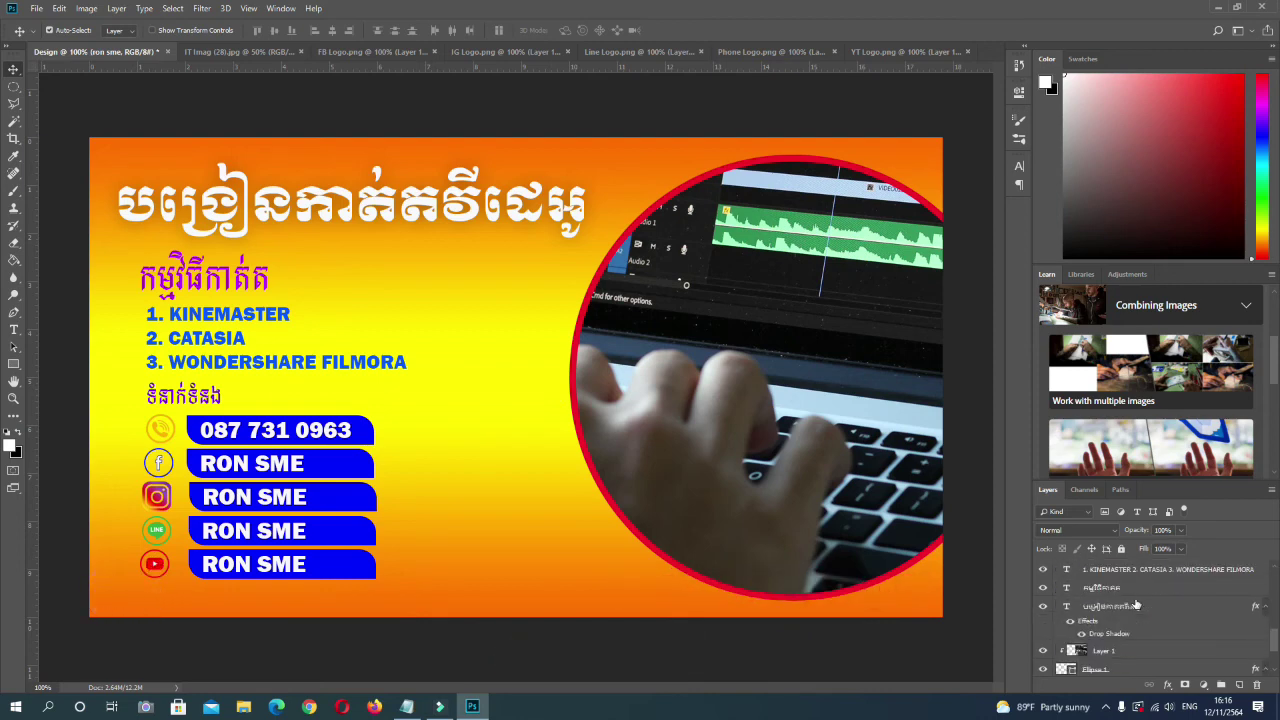
scroll(1136, 605, up, 5)
click(1121, 627)
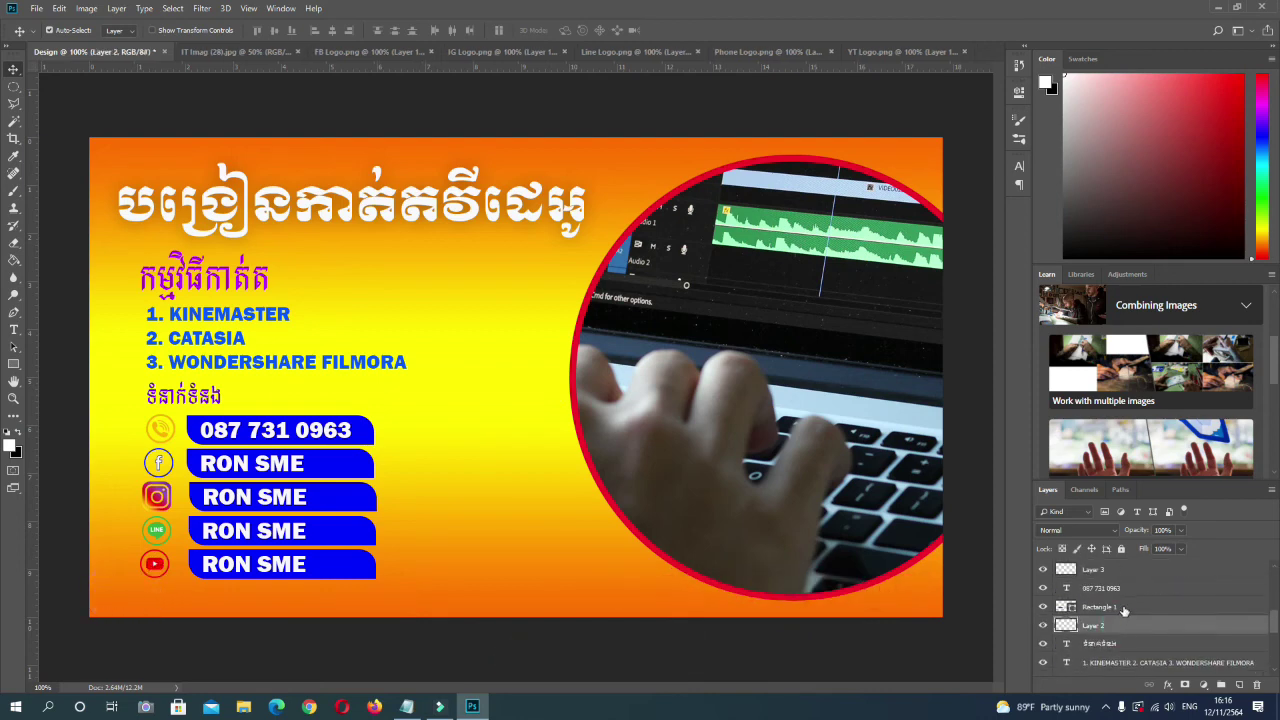
ctrl+click(1124, 607)
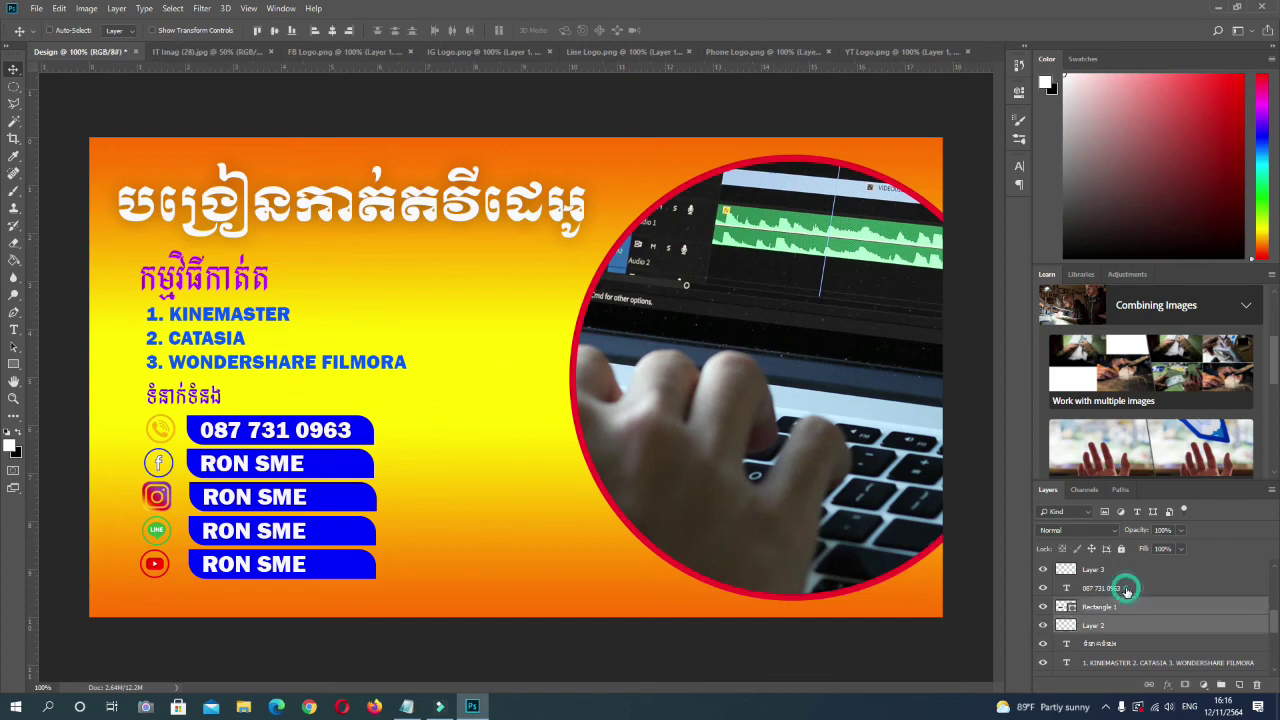
scroll(1126, 600, up, 2)
ctrl+click(1126, 588)
scroll(1115, 610, up, 3)
ctrl+click(1108, 627)
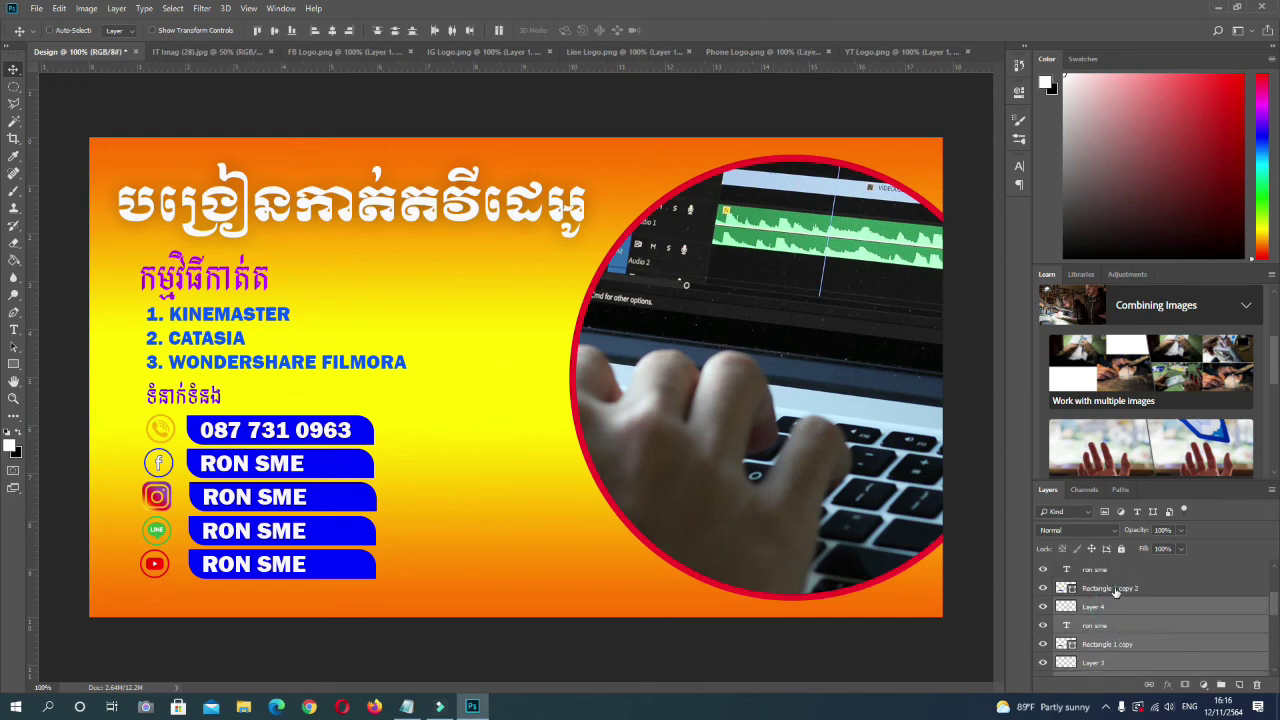
scroll(1126, 610, up, 2)
ctrl+click(1105, 605)
scroll(1110, 605, up, 2)
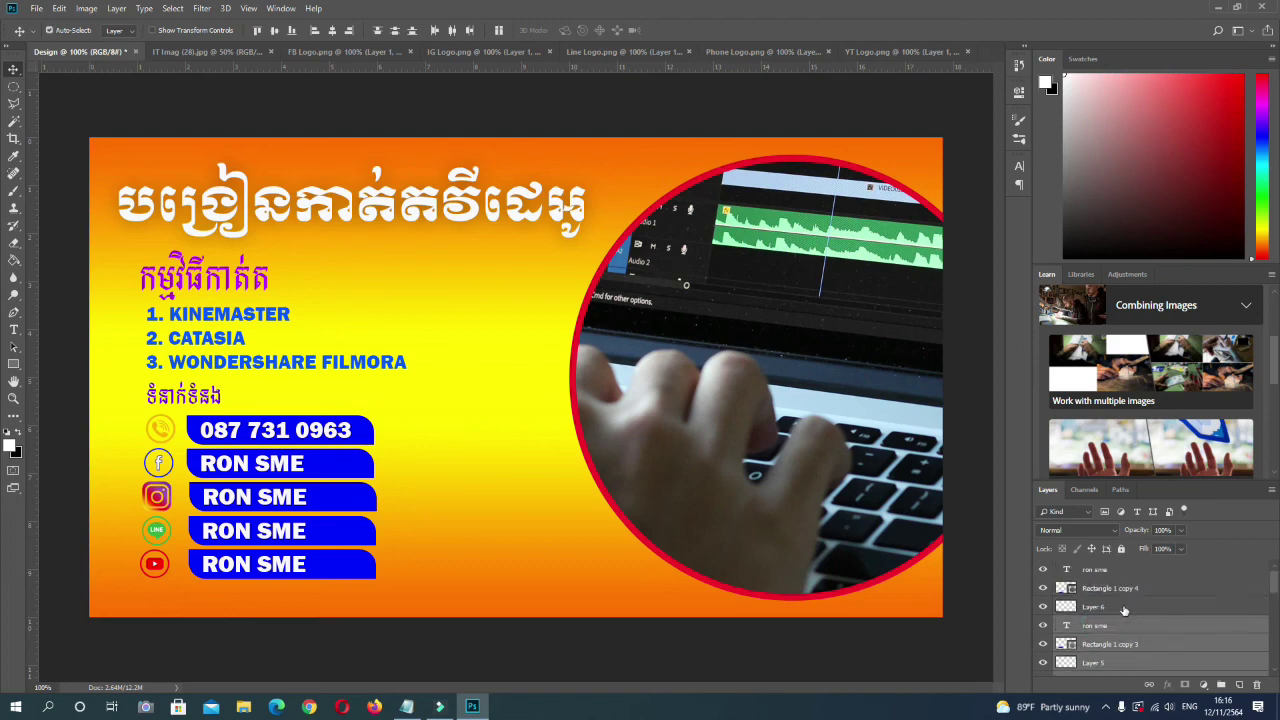
ctrl+click(1130, 606)
ctrl+click(1150, 592)
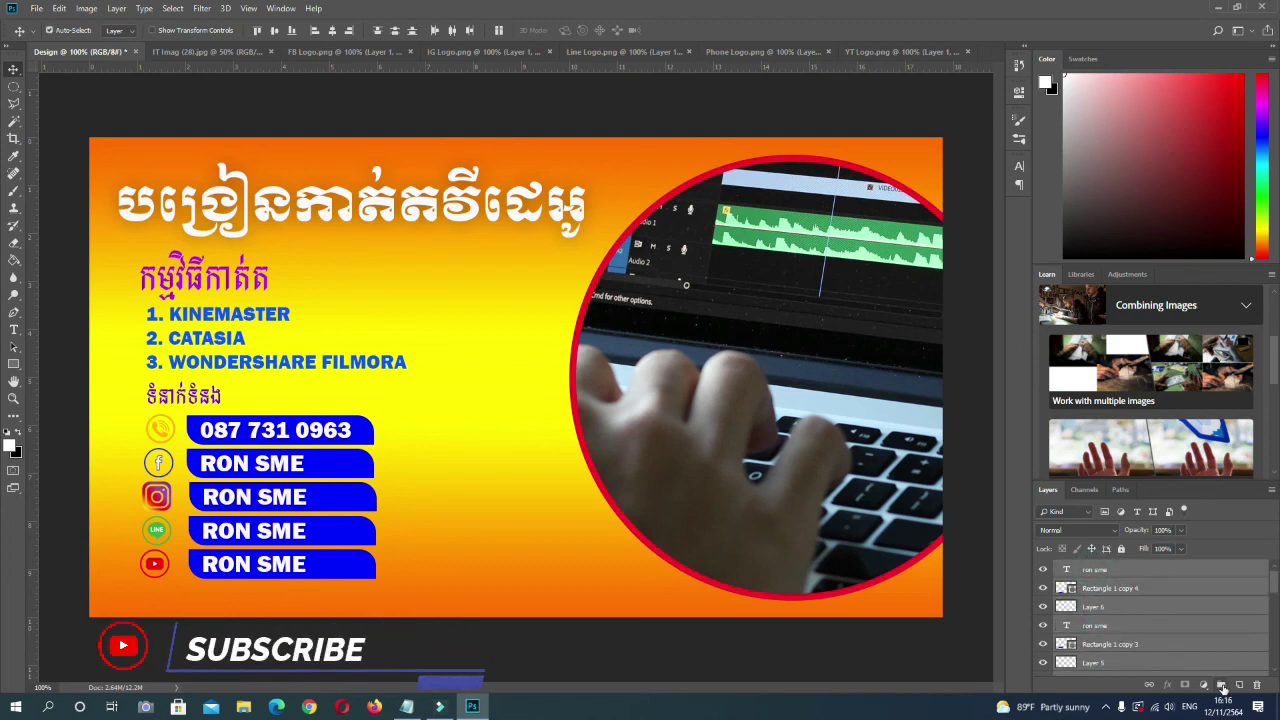
key(ctrl+g)
Shift the grouped contact icons and bars slightly left and down with Free Transform.
key(ctrl+t)
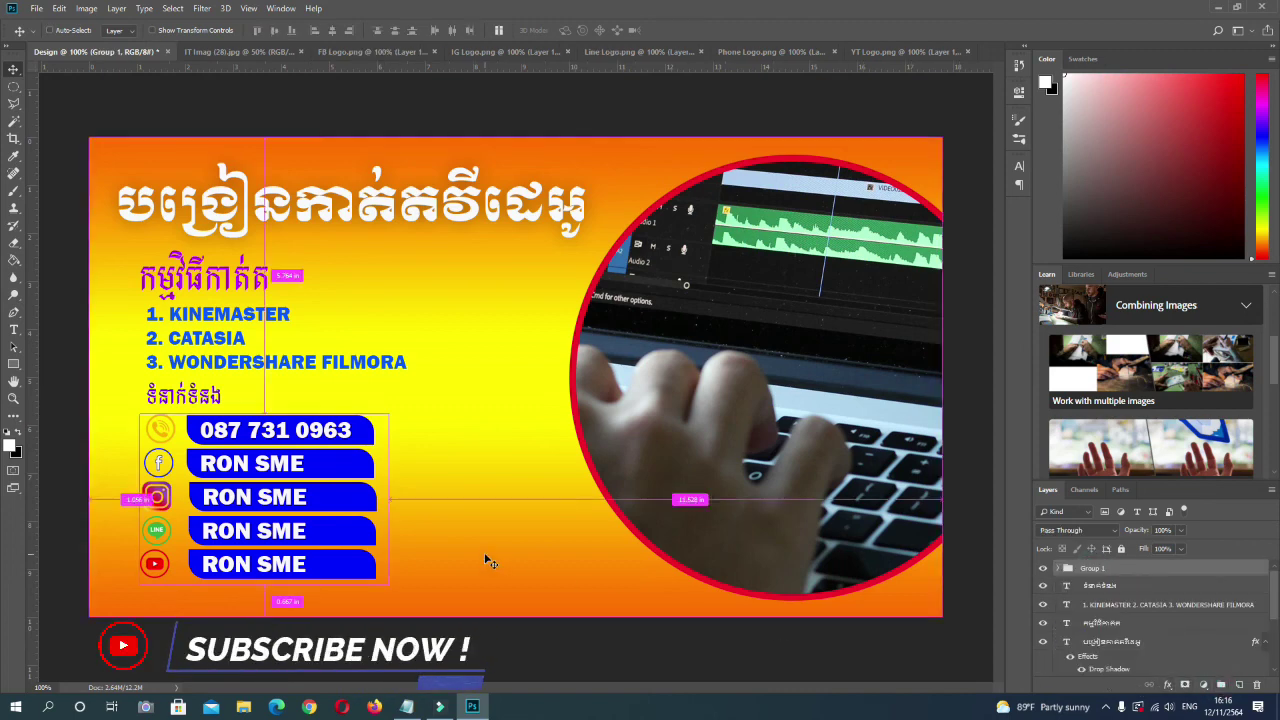
mouse_move(334, 476)
mouse_down()
mouse_move(499, 438)
mouse_move(314, 469)
mouse_up()
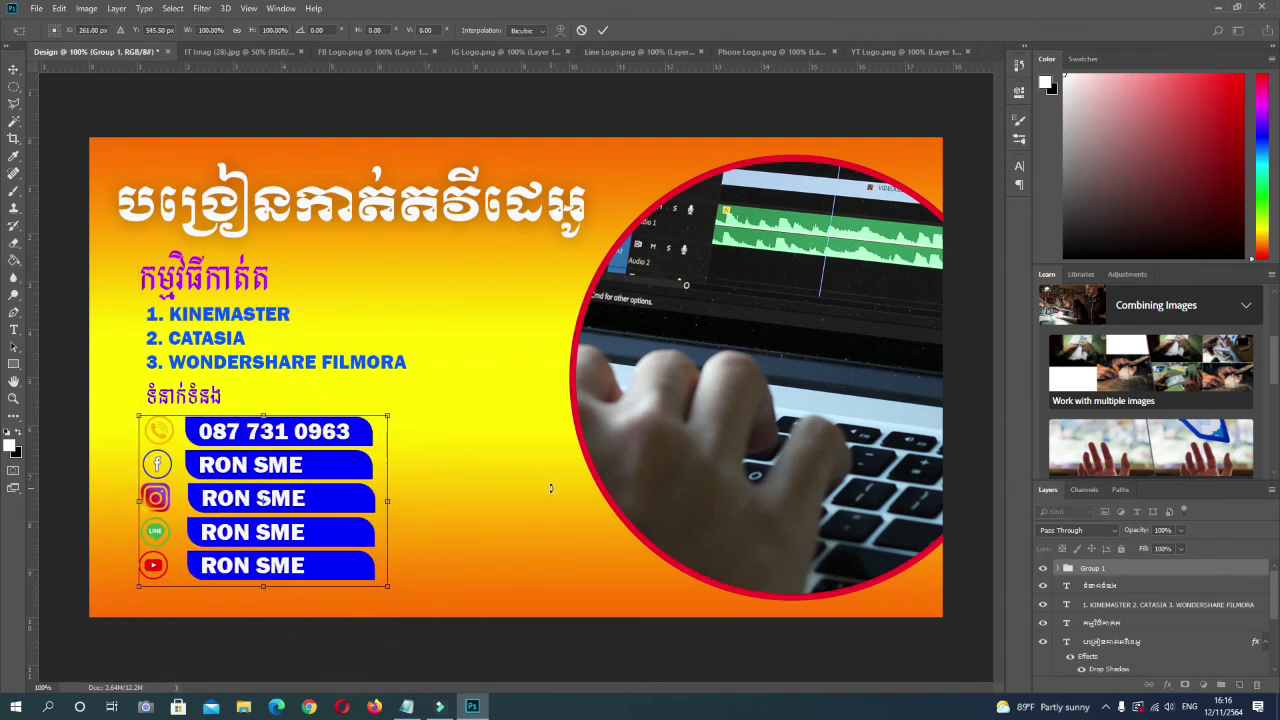
key(Return)
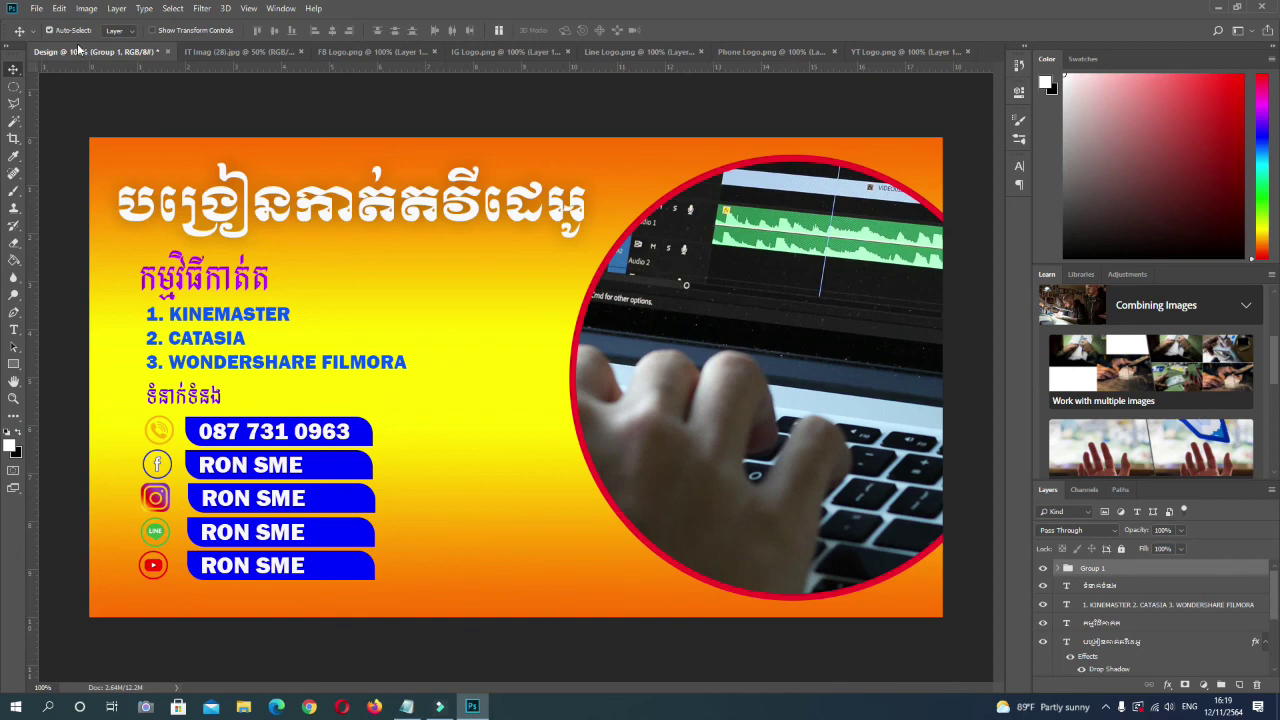
Save a JPEG copy of the thumbnail as Design Training in the EP.30 folder.
click(36, 8)
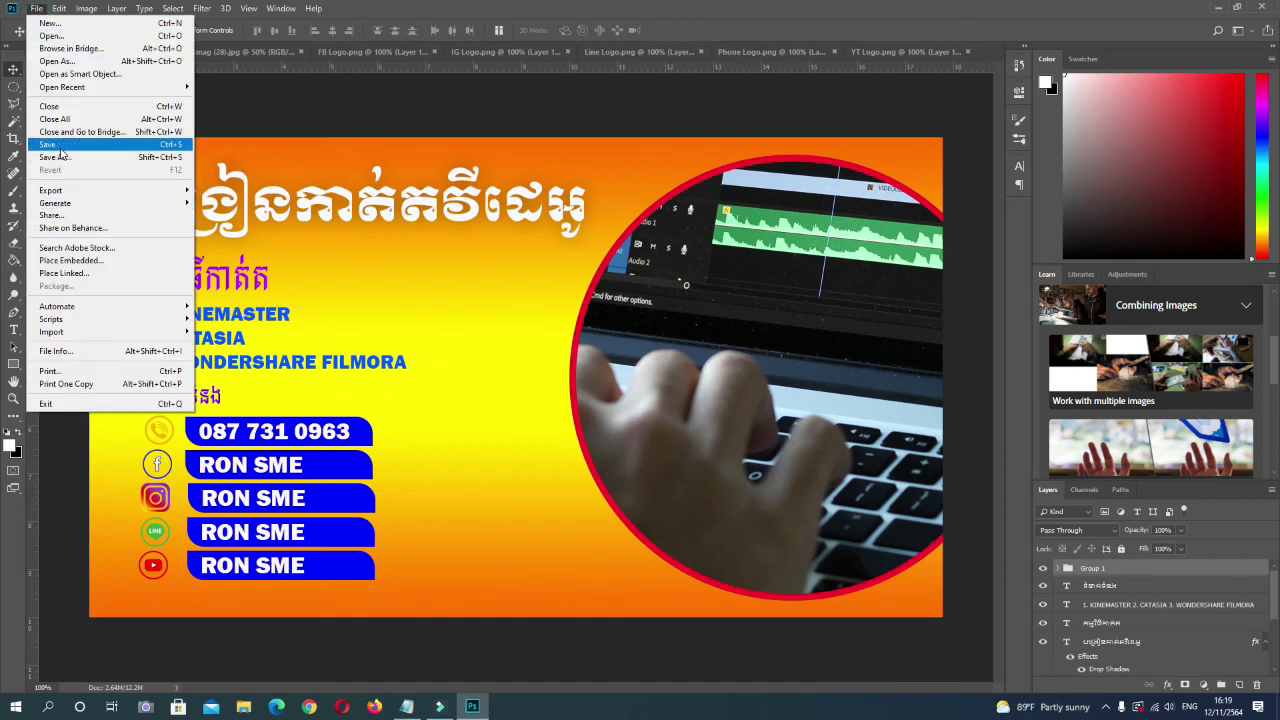
click(63, 154)
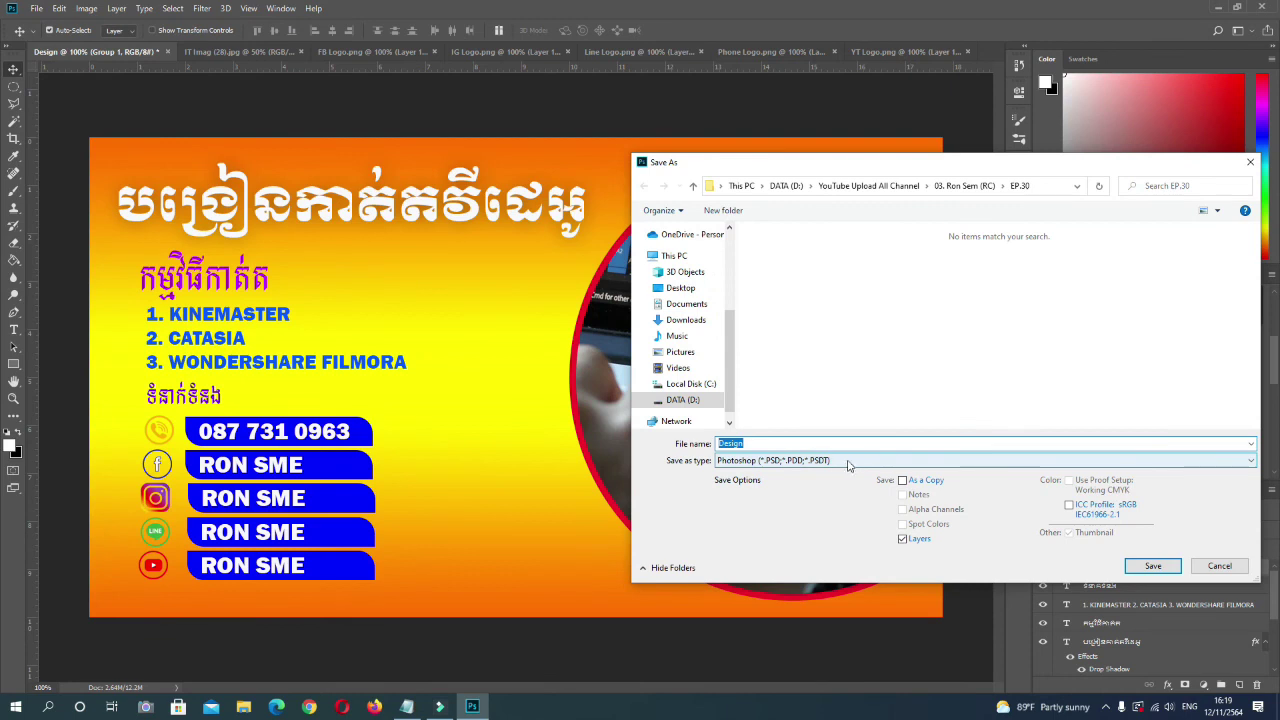
click(803, 443)
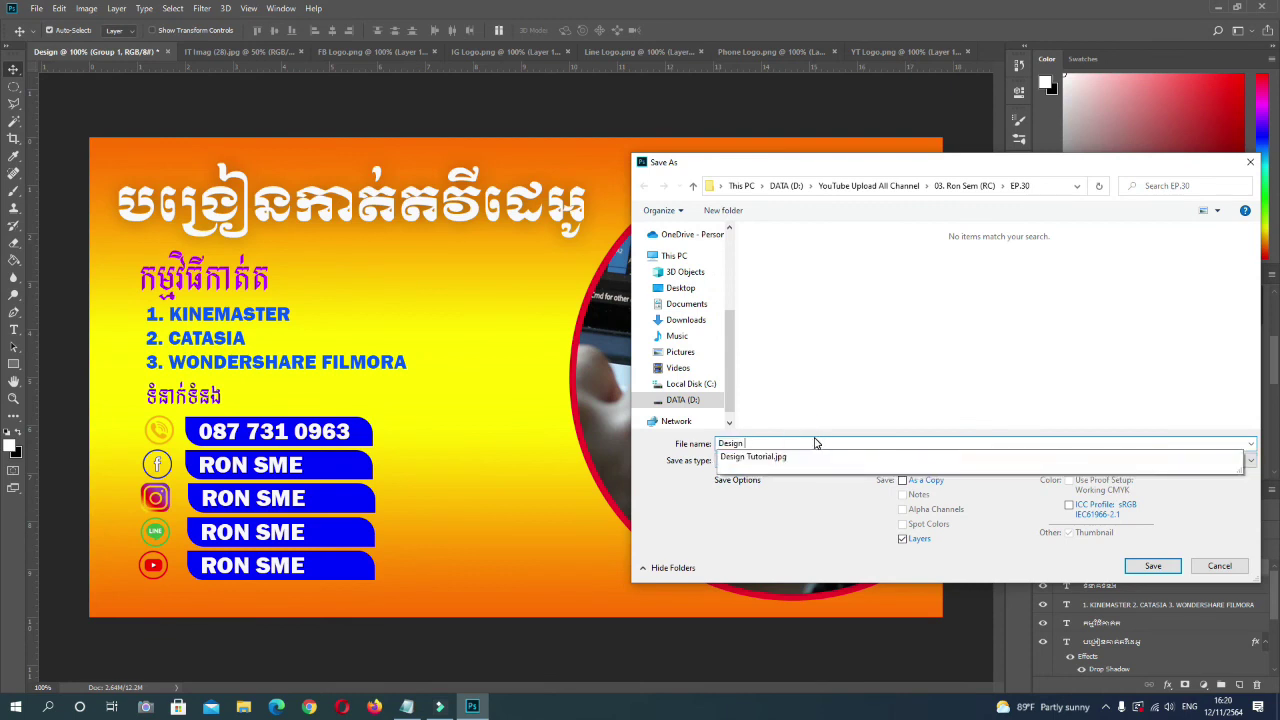
text(Training)
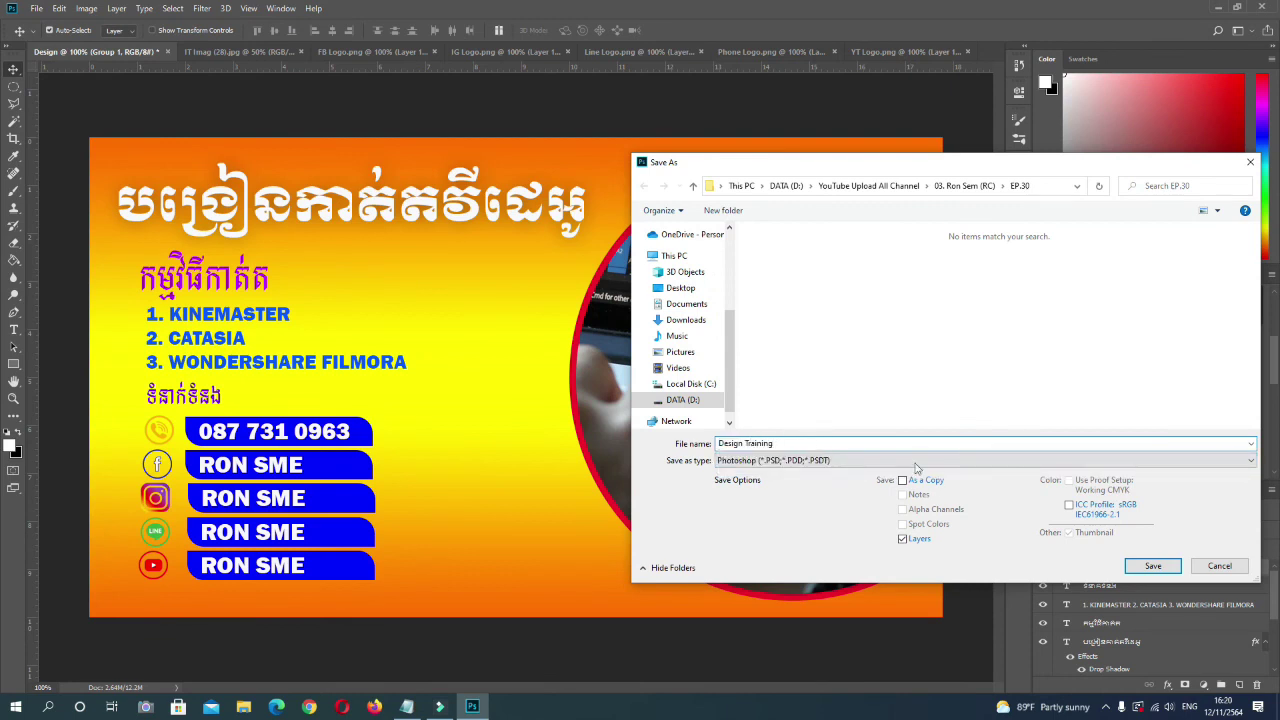
click(915, 461)
click(1156, 566)
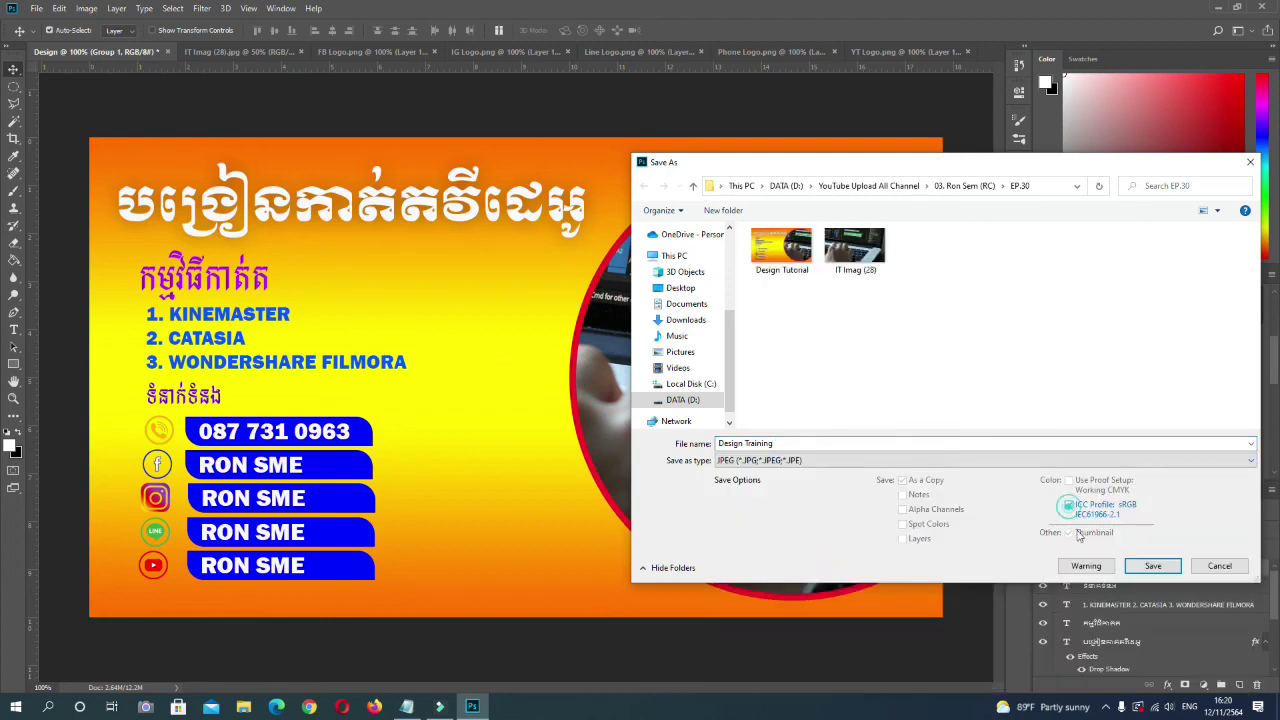
click(1155, 566)
click(714, 177)
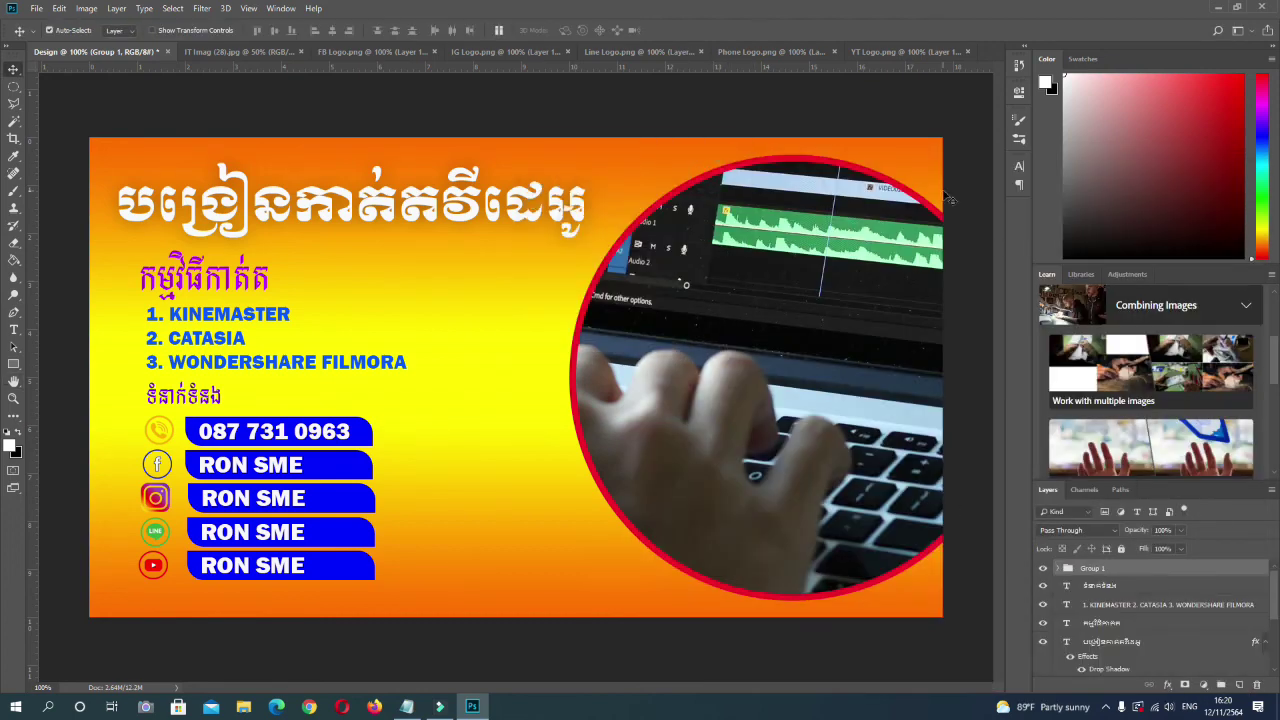
Minimize the editor to the Windows desktop and open the desktop's context menu.
click(1218, 7)
right_click(519, 293)
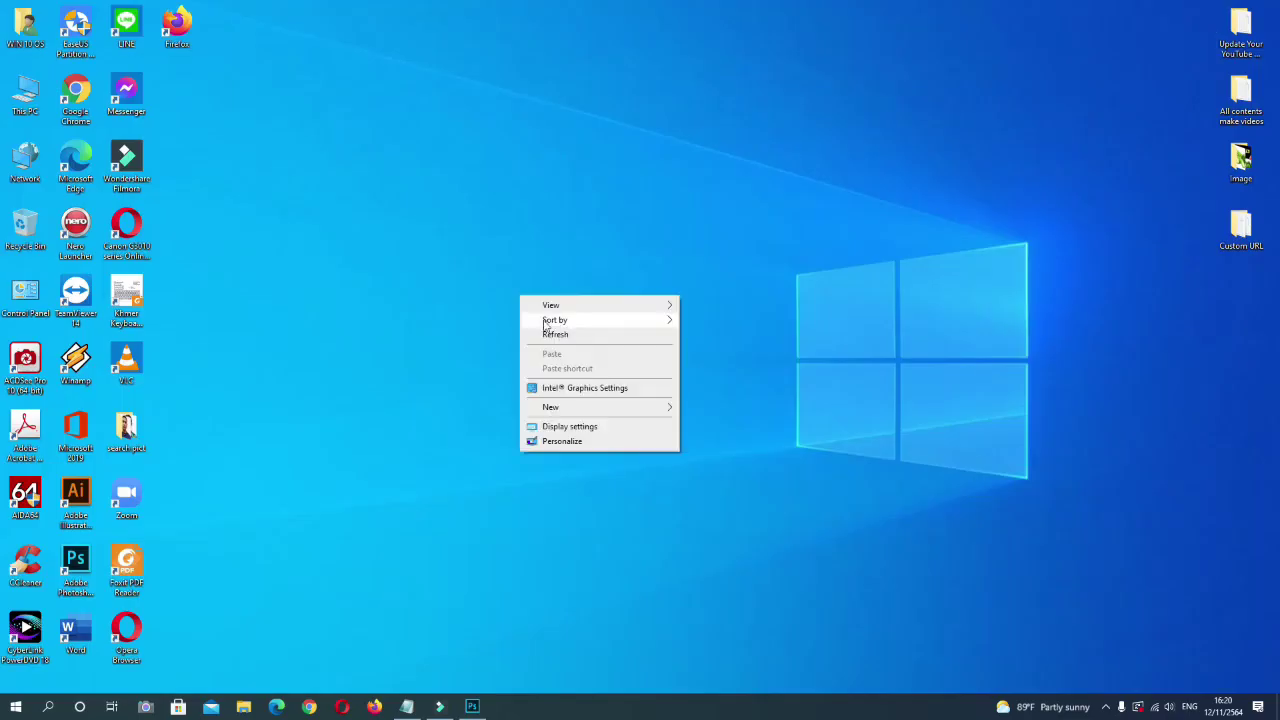